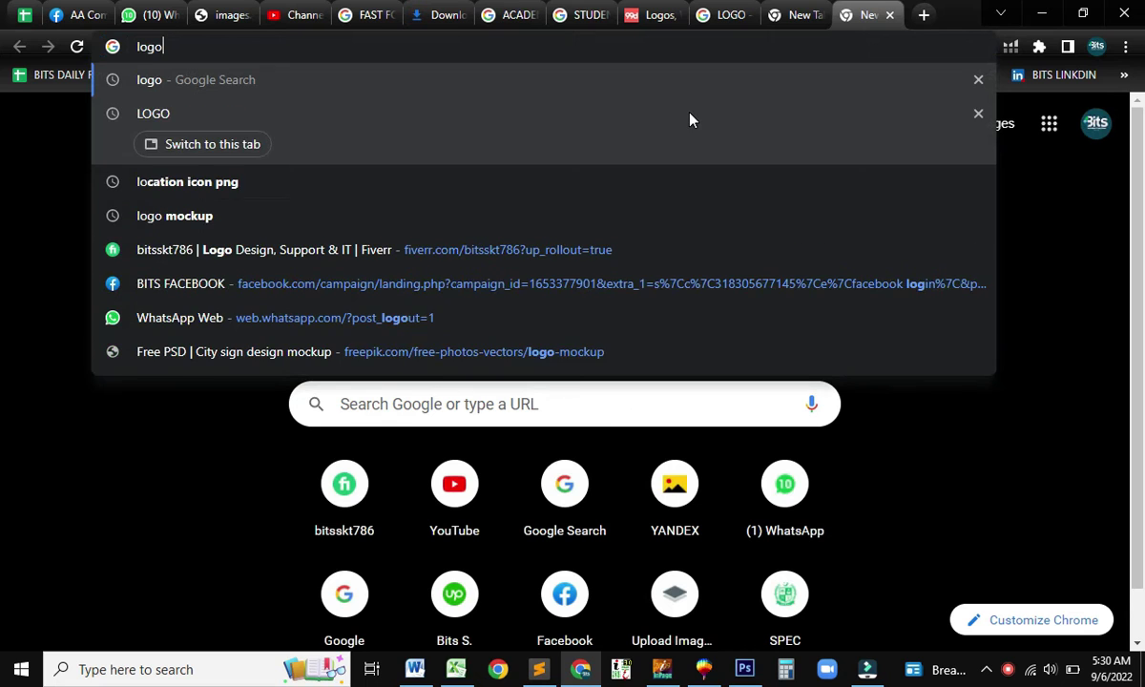
# Step: Search Google for "graphic logo" and show the image results
pyautogui.write('GRAPHIC LOO')
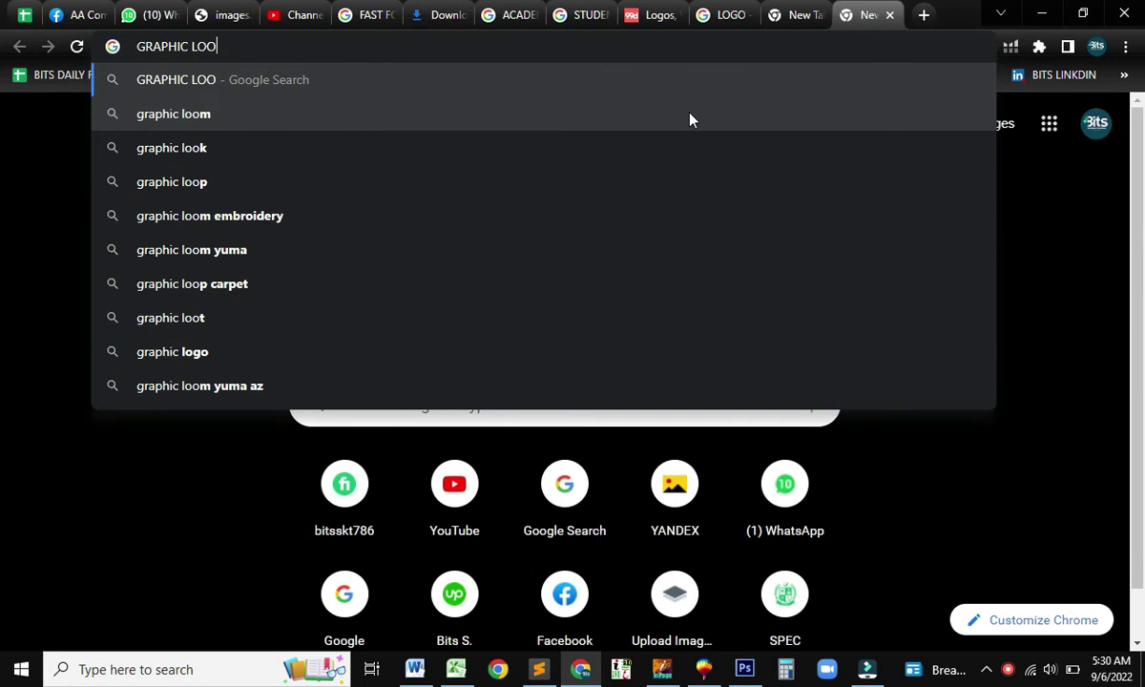
pyautogui.press('BackSpace')
pyautogui.write('GO')
pyautogui.press('Return')
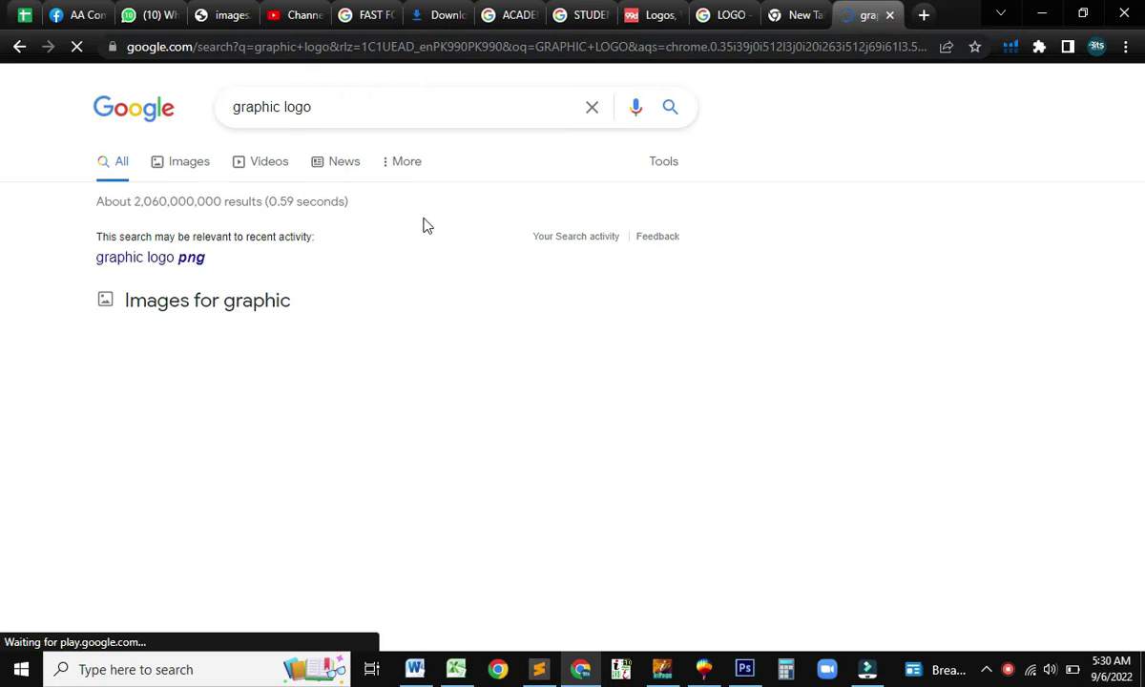
pyautogui.click(179, 164)
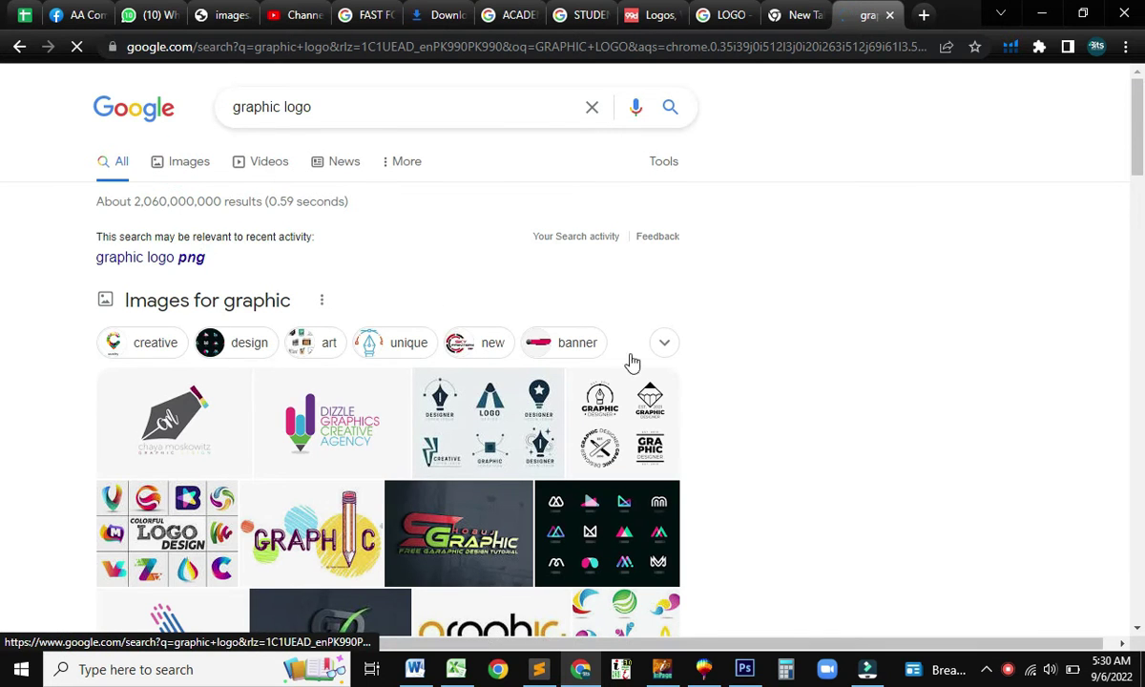
# Step: Open the first Looka pen-nib logo in the image results and save the picture as 1280.png
pyautogui.scroll(-2, 498, 409)
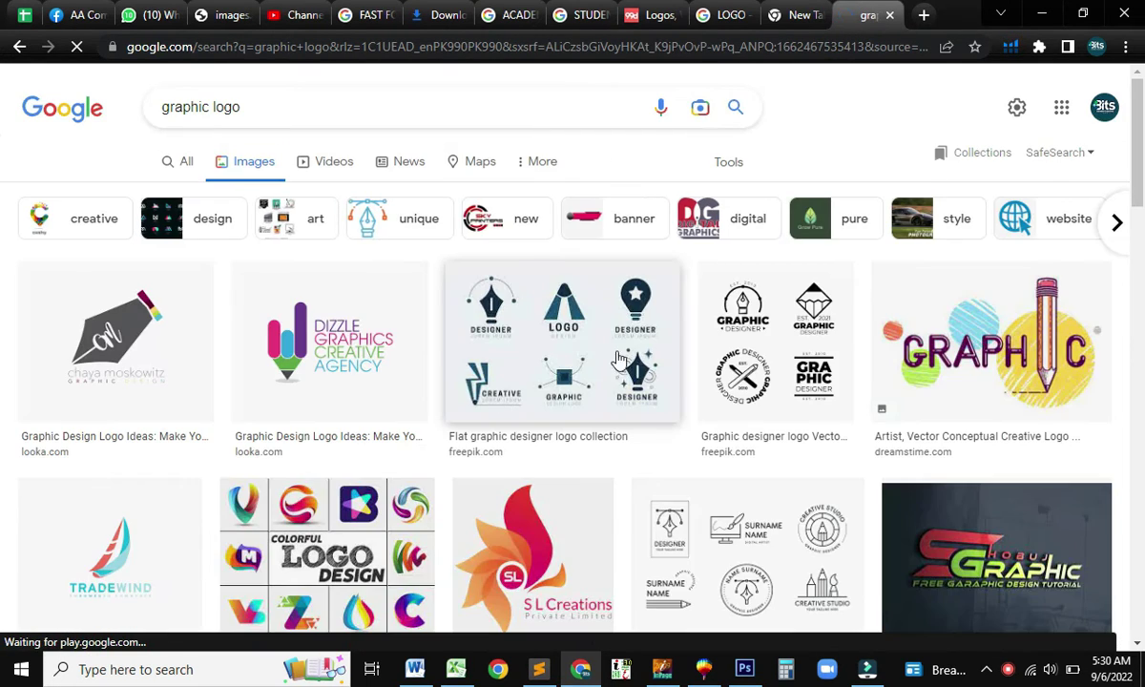
pyautogui.scroll(-3, 764, 454)
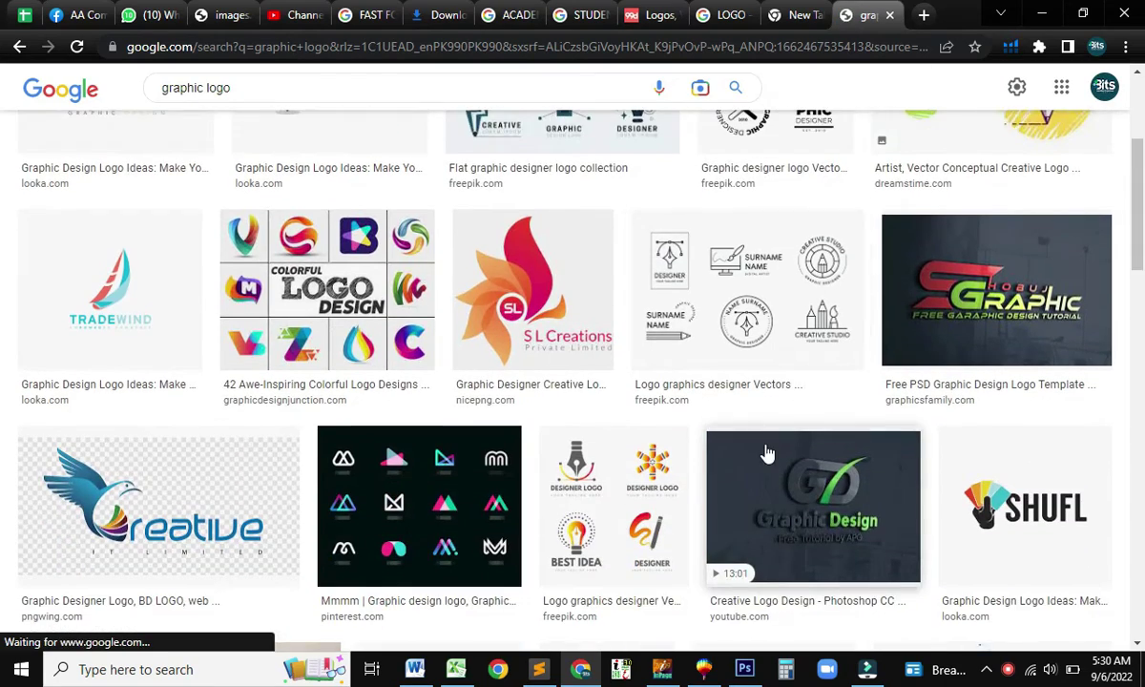
pyautogui.scroll(-2, 765, 453)
pyautogui.scroll(-3, 772, 444)
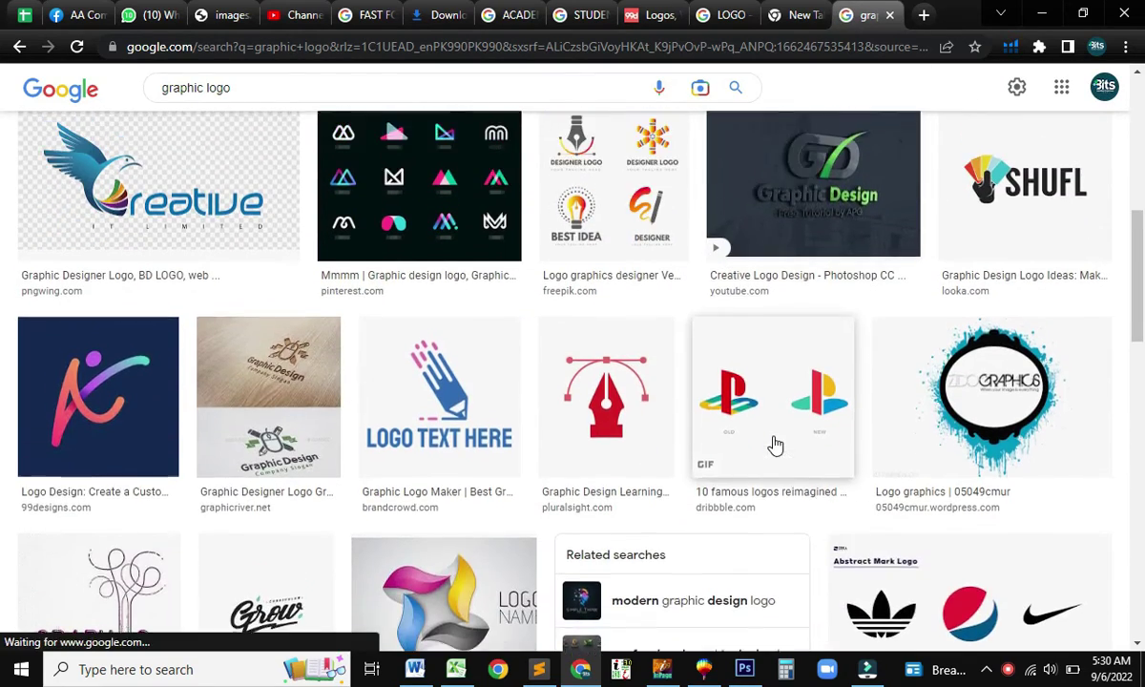
pyautogui.scroll(8, 774, 444)
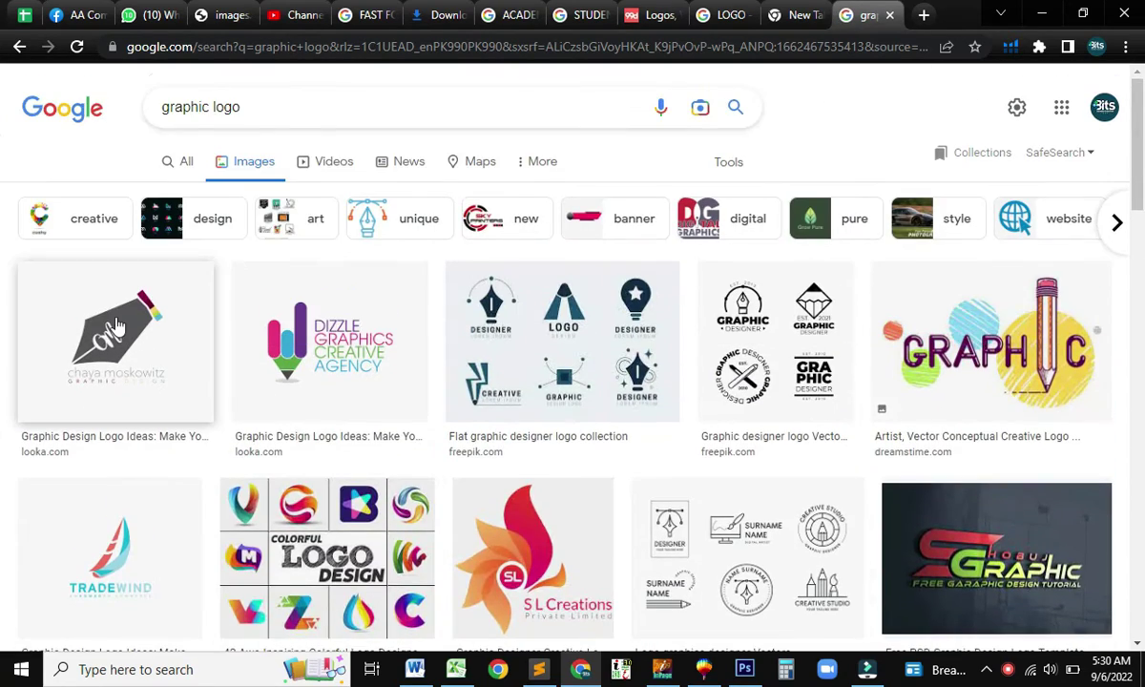
pyautogui.click(115, 327)
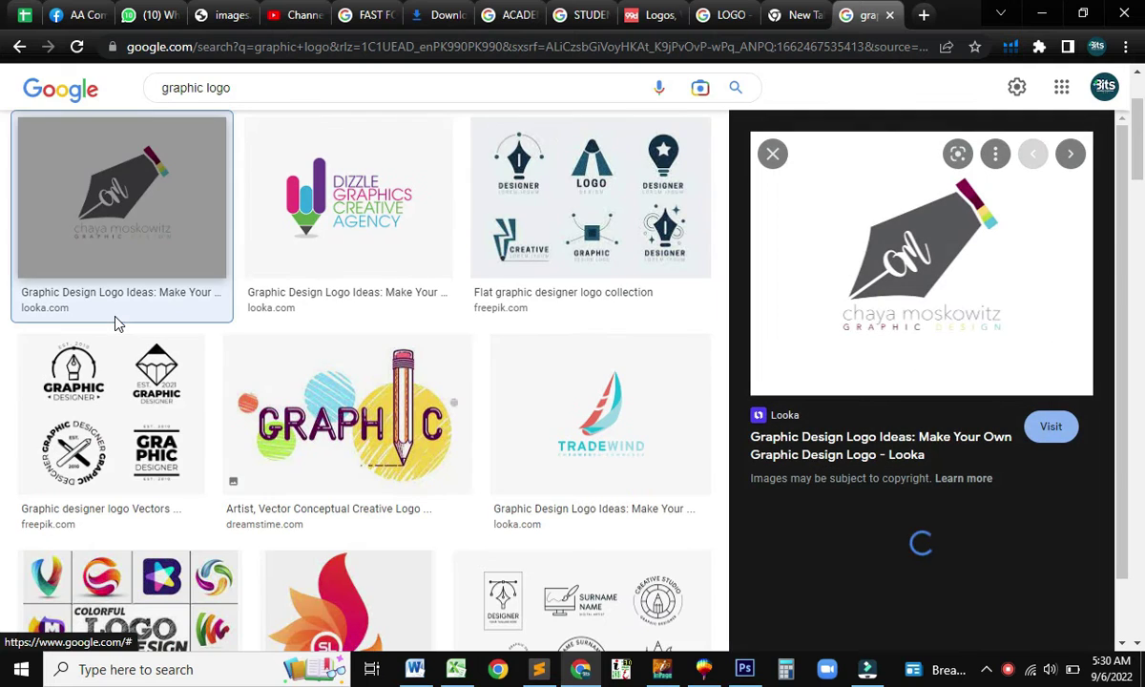
pyautogui.rightClick(923, 269)
pyautogui.click(987, 467)
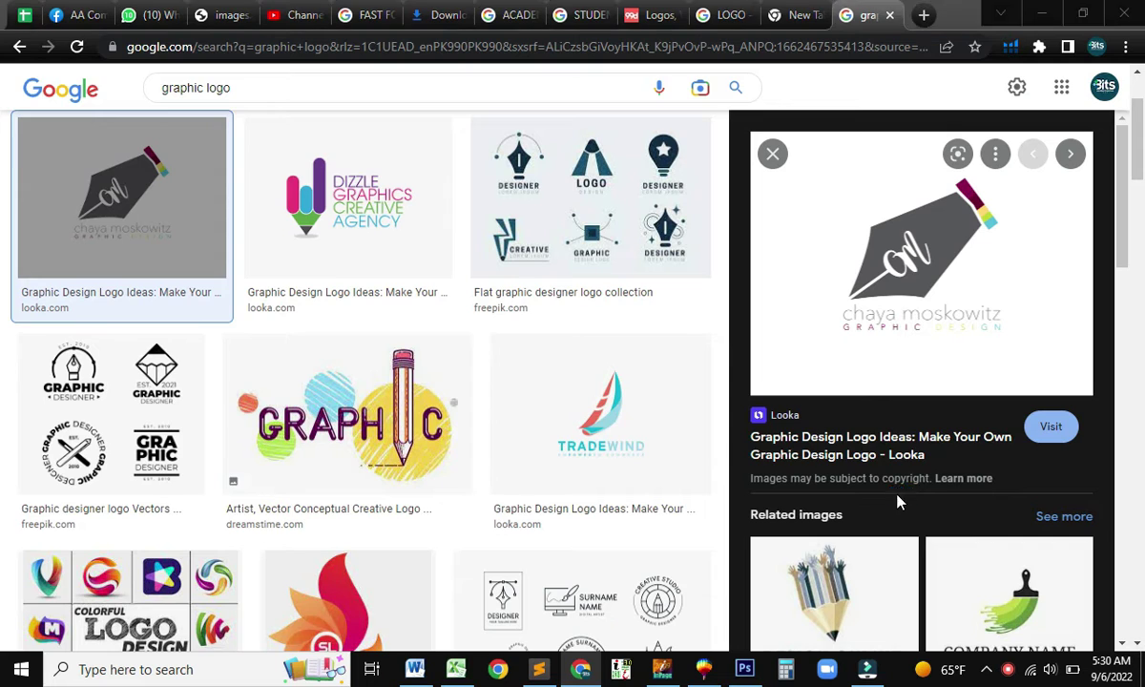
pyautogui.press('Escape')
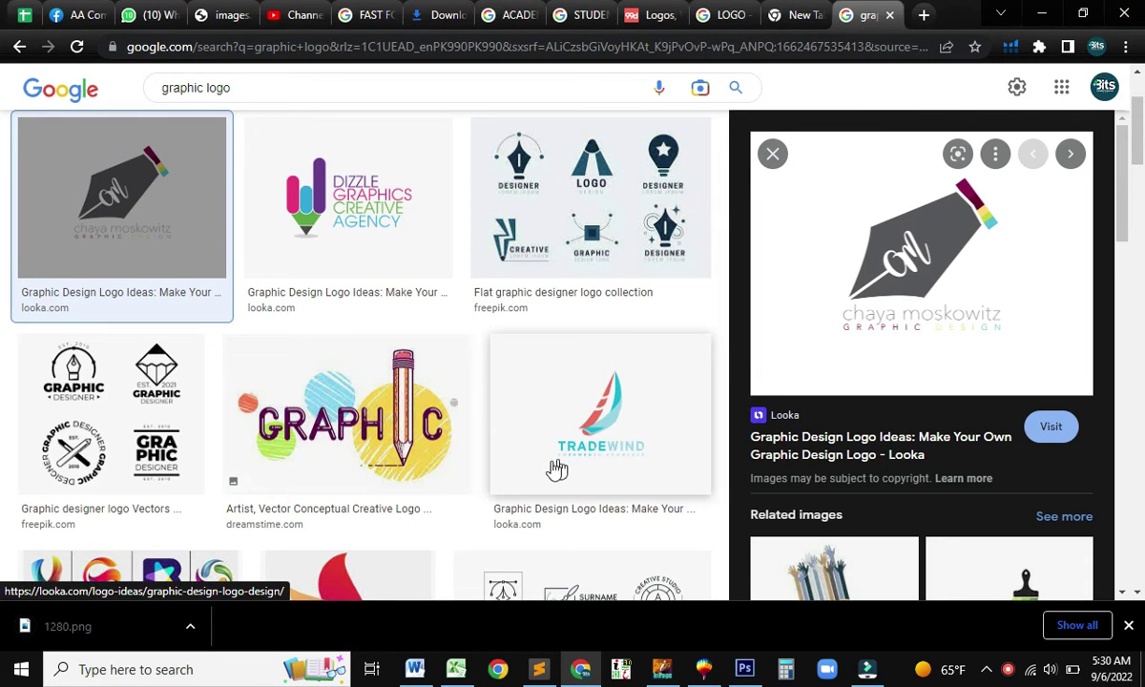
# Step: Switch to CorelDRAW and fit the whole pen-nib logo bitmap in the drawing window
pyautogui.click(703, 669)
pyautogui.moveTo(527, 409); pyautogui.dragTo(524, 408)
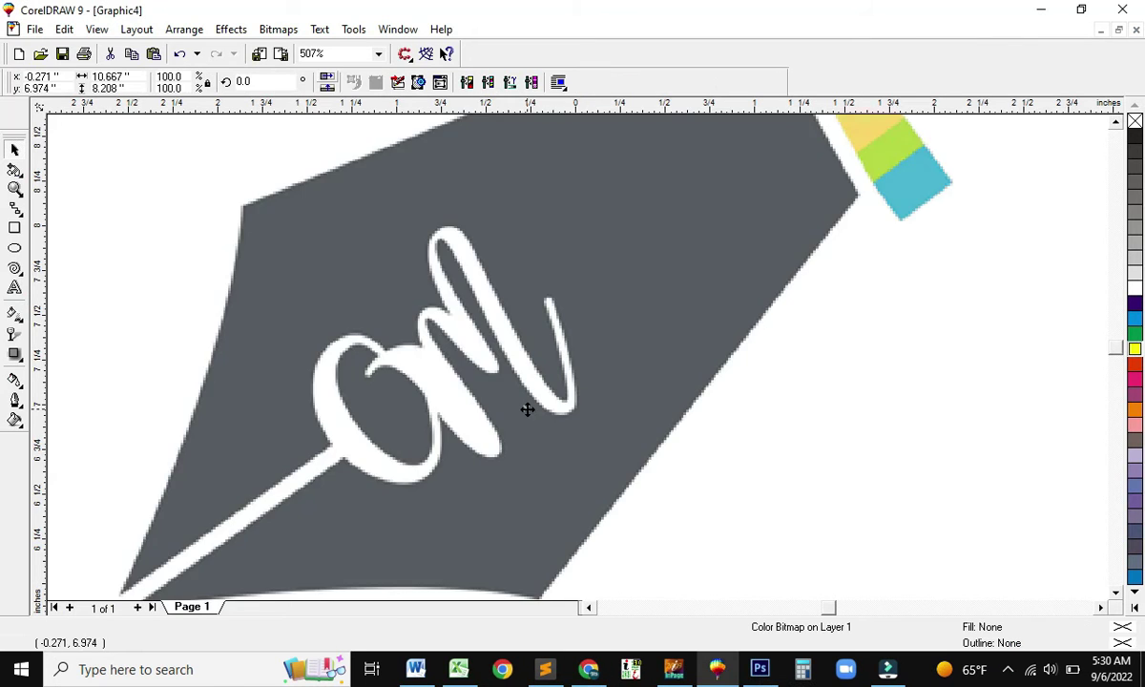
pyautogui.press('F4')
pyautogui.click(222, 250)
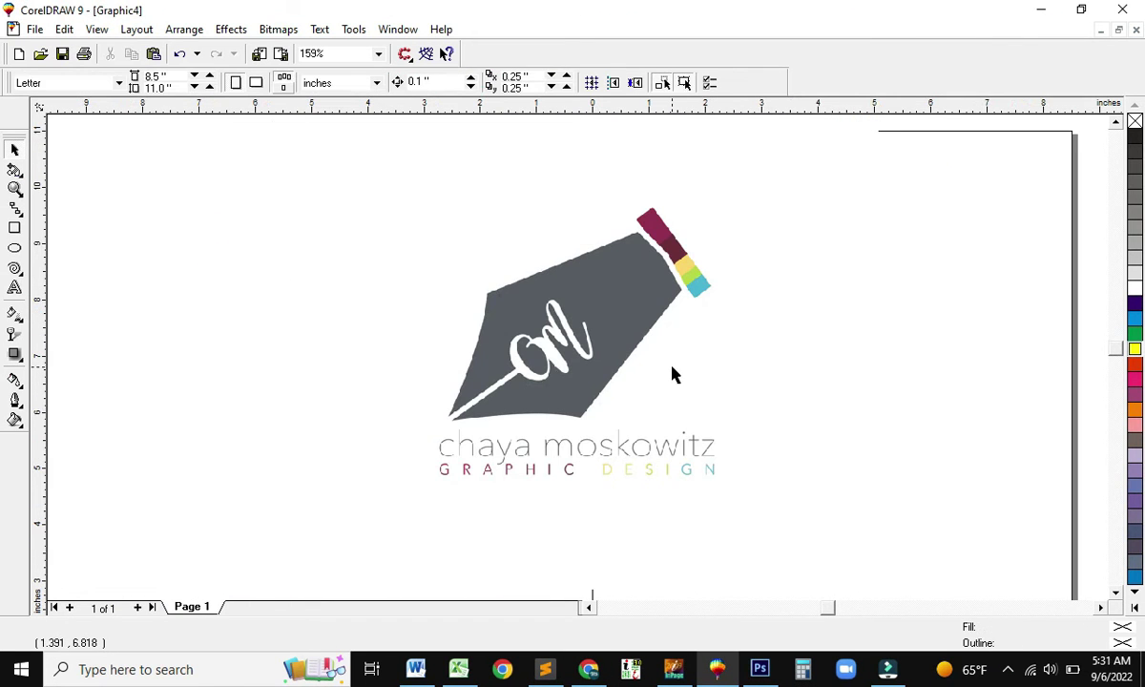
pyautogui.click(630, 333)
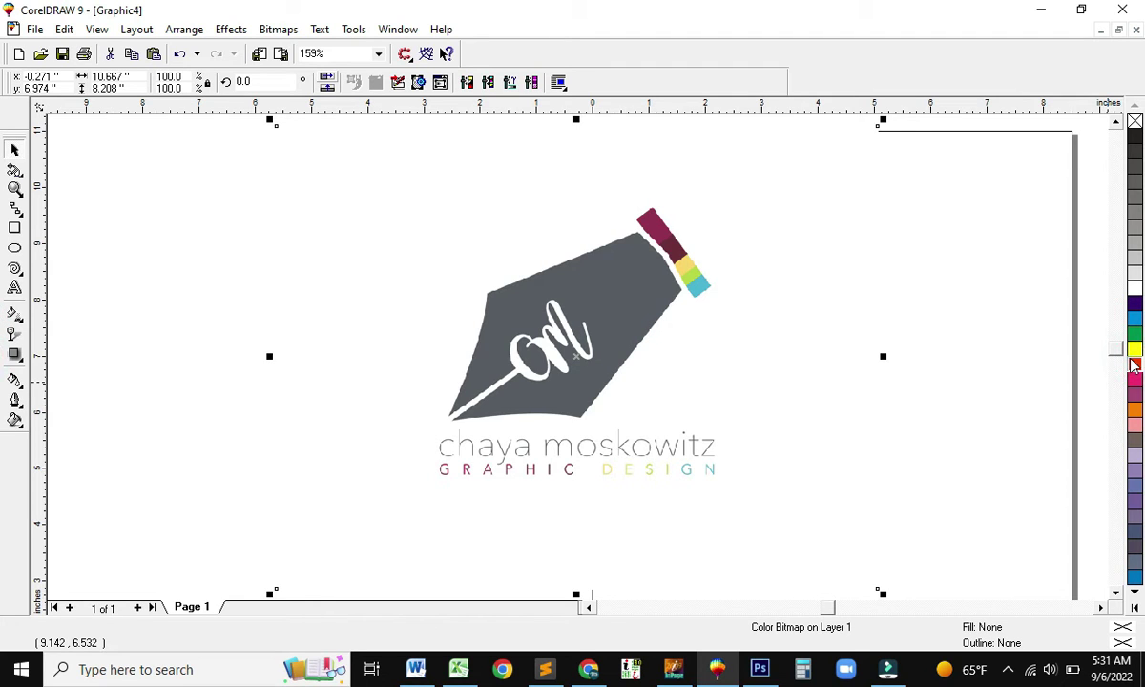
pyautogui.click(1045, 268)
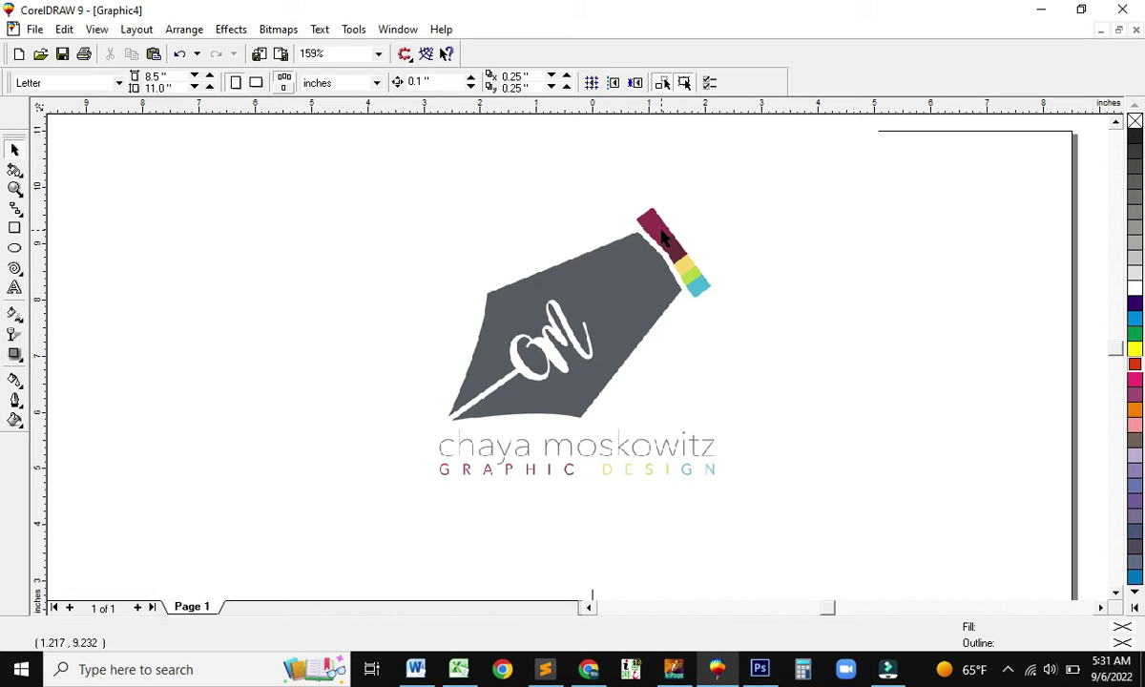
# Step: Move the logo bitmap about 0.7 inch to the left at nearly the same height
pyautogui.moveTo(647, 253); pyautogui.dragTo(627, 290)
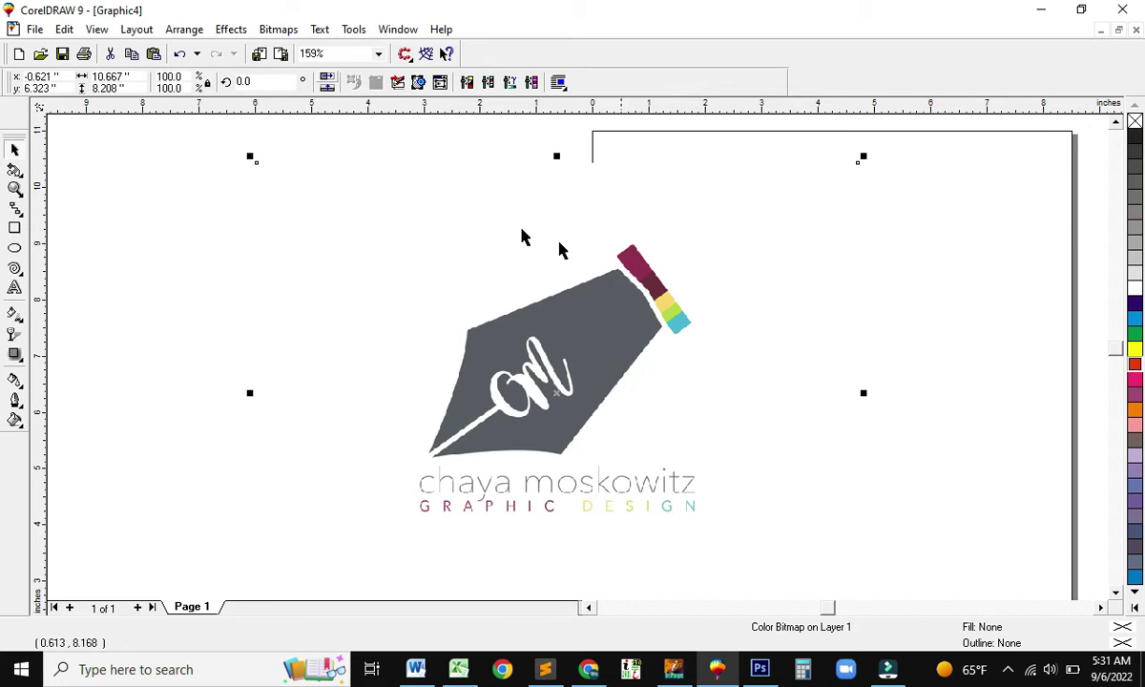
pyautogui.moveTo(566, 344); pyautogui.dragTo(547, 310)
pyautogui.click(747, 290)
pyautogui.click(451, 298)
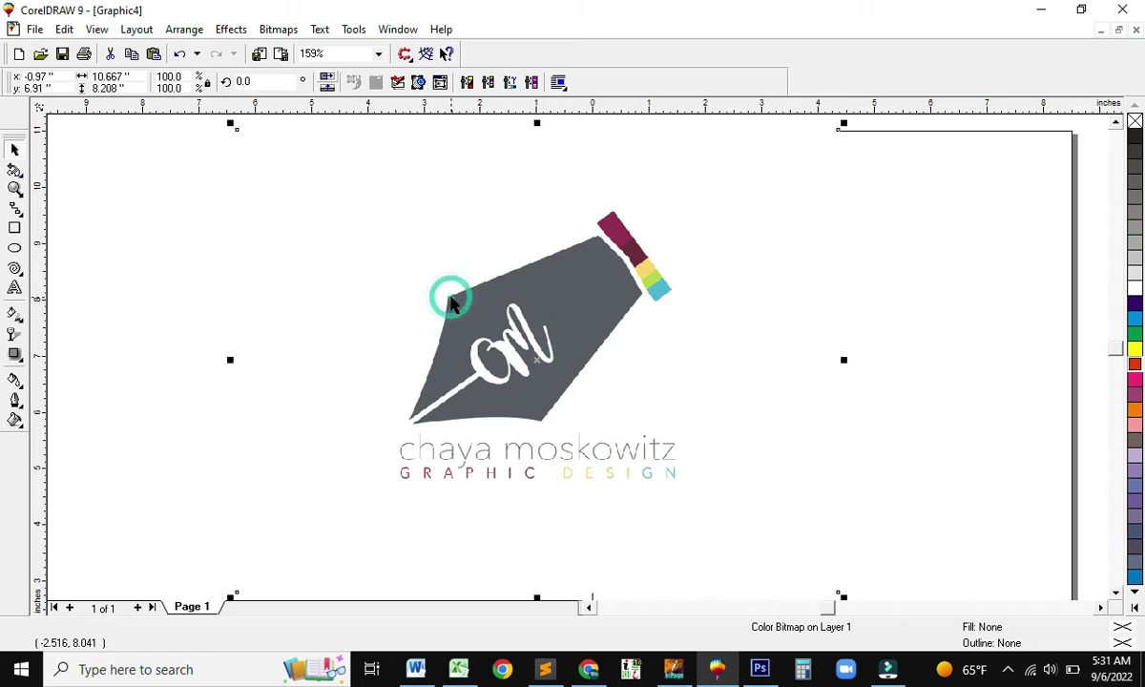
# Step: Trace the logo bitmap by Advanced Outline in CorelTRACE and close it to return the traced result to CorelDRAW
pyautogui.click(272, 31)
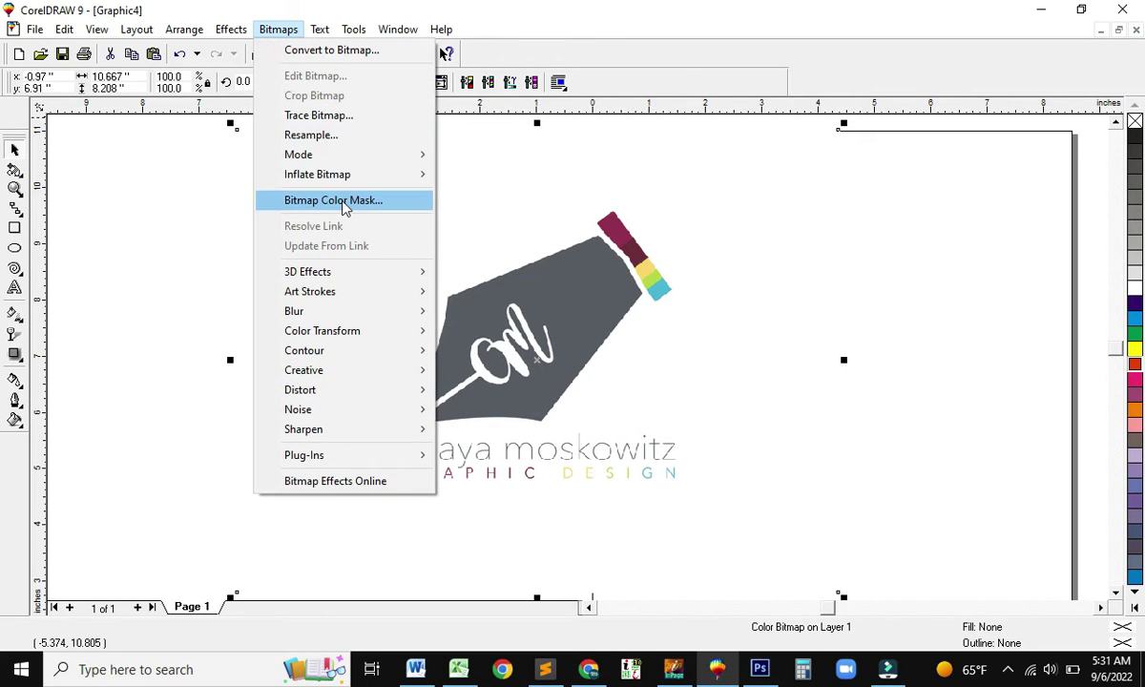
pyautogui.click(328, 120)
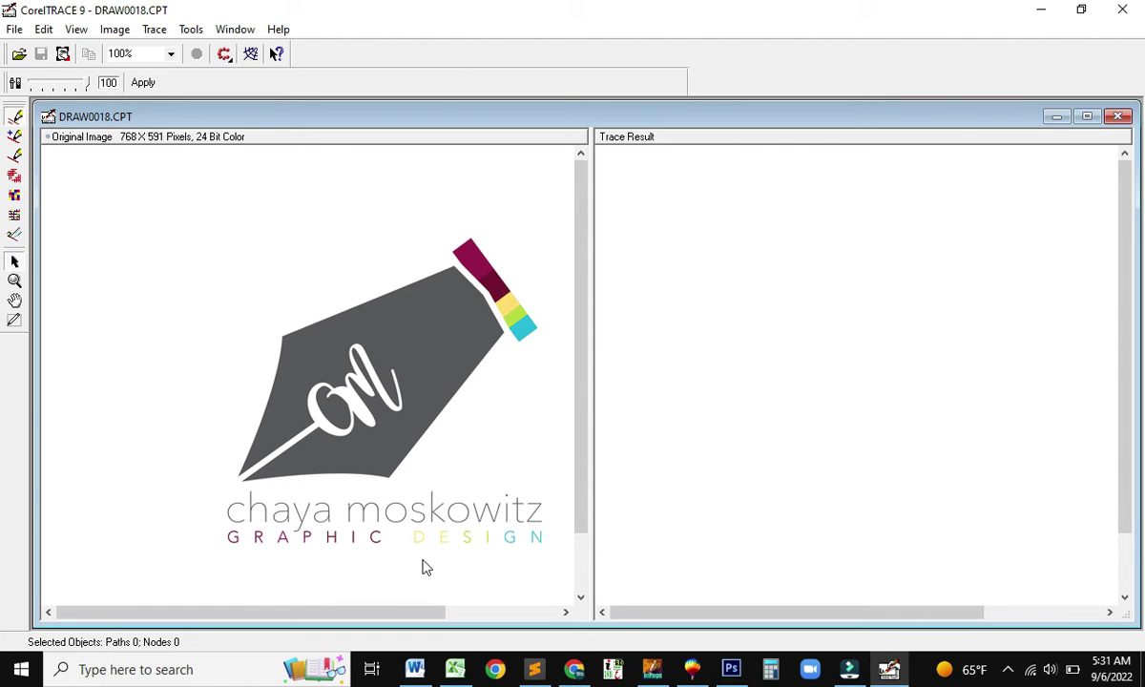
pyautogui.click(153, 30)
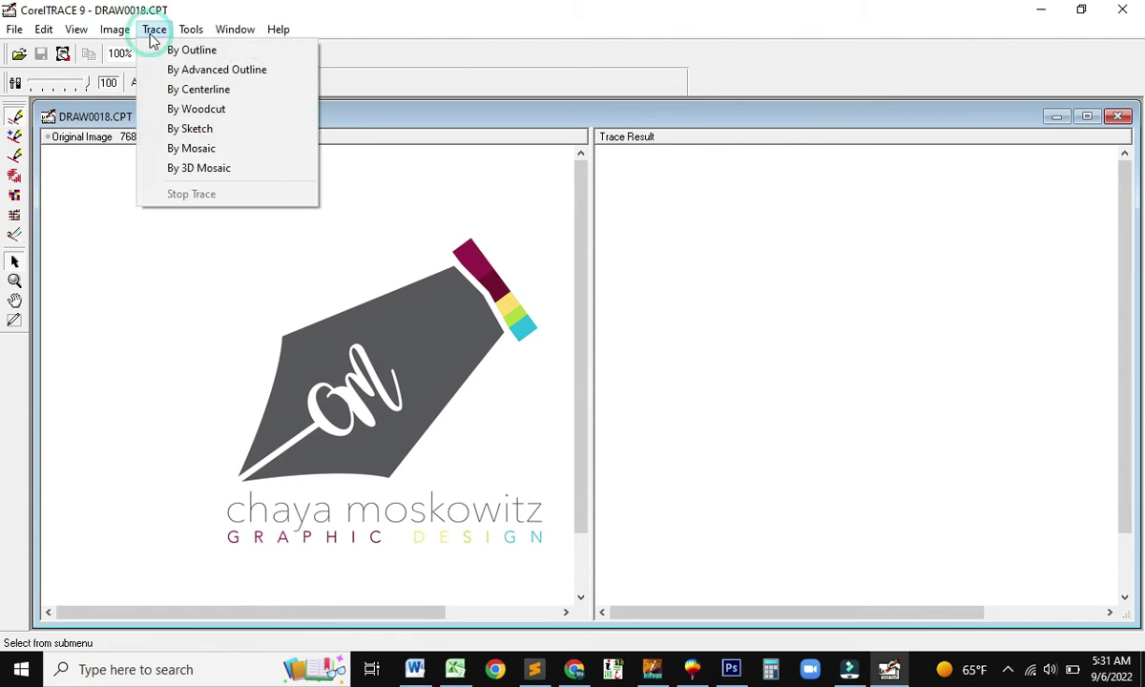
pyautogui.click(194, 72)
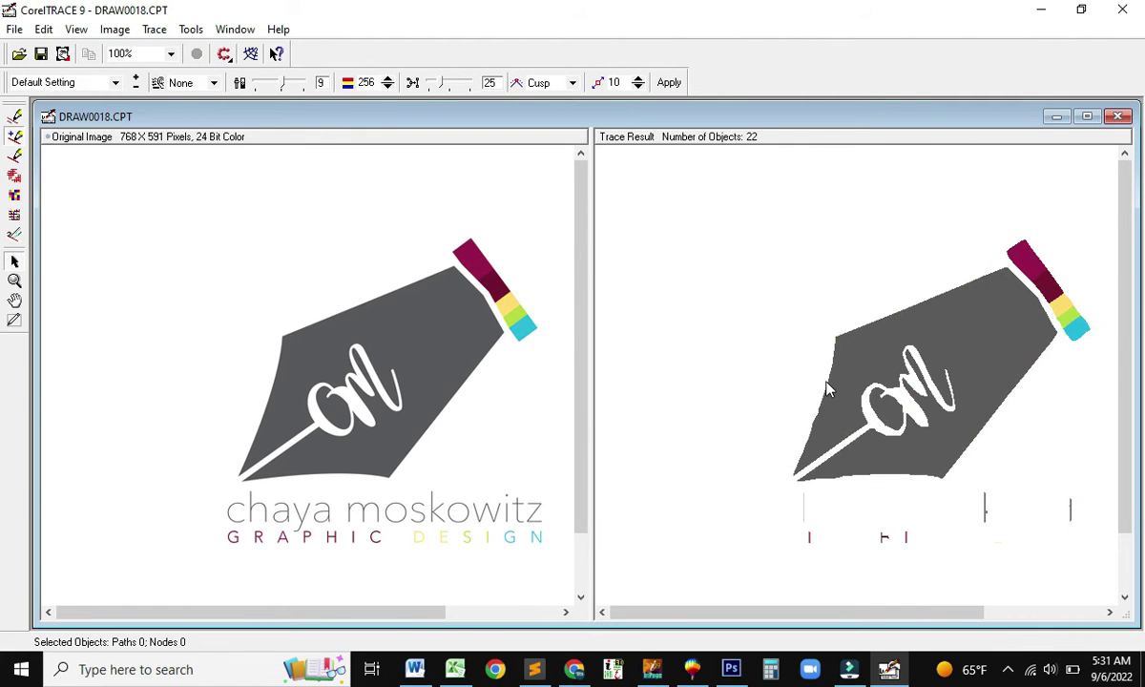
pyautogui.click(1117, 115)
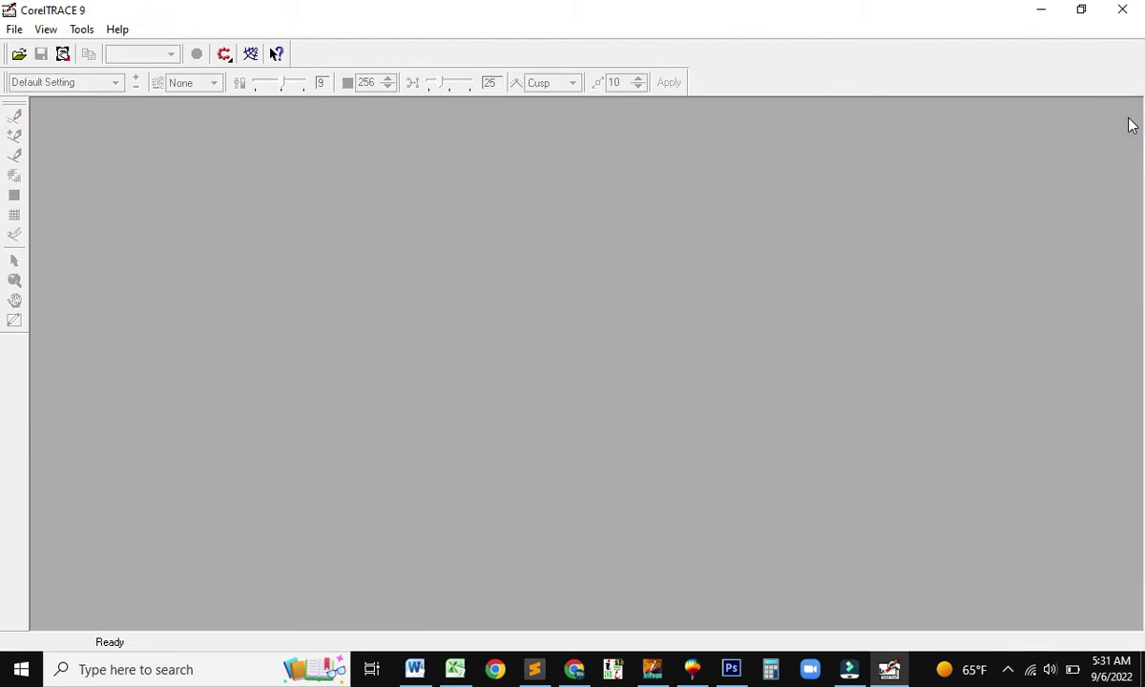
pyautogui.click(1117, 9)
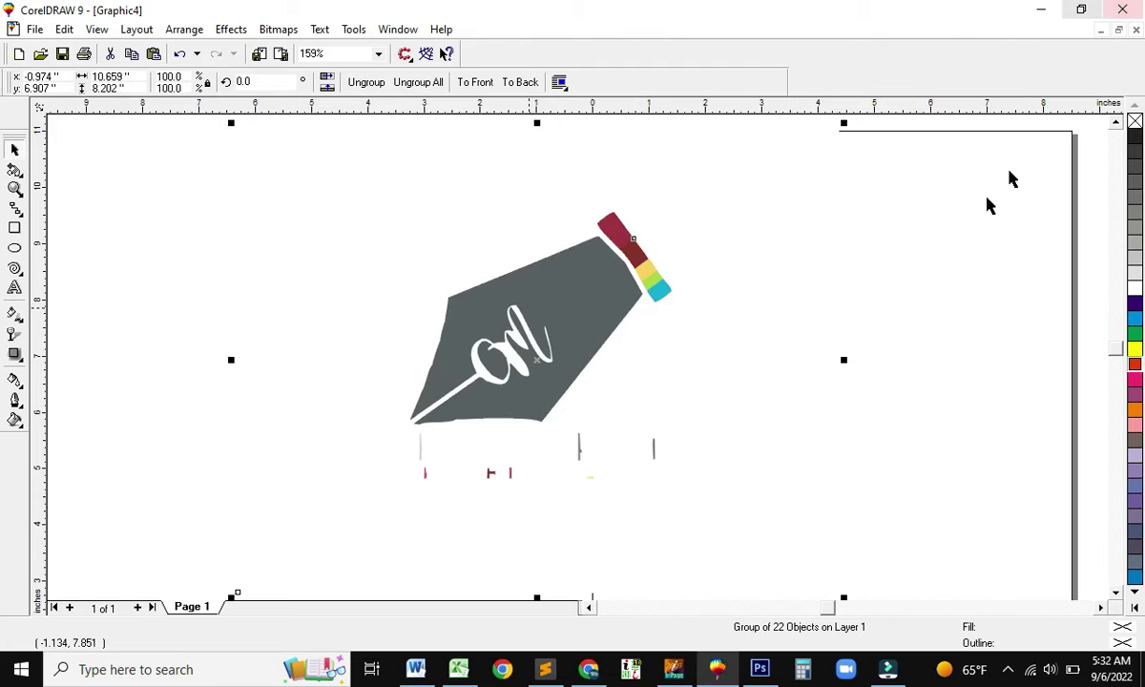
# Step: Move the traced logo group off to the left and delete the original bitmap beneath it
pyautogui.click(944, 256)
pyautogui.moveTo(543, 314); pyautogui.dragTo(107, 317)
pyautogui.click(605, 276)
pyautogui.press('Delete')
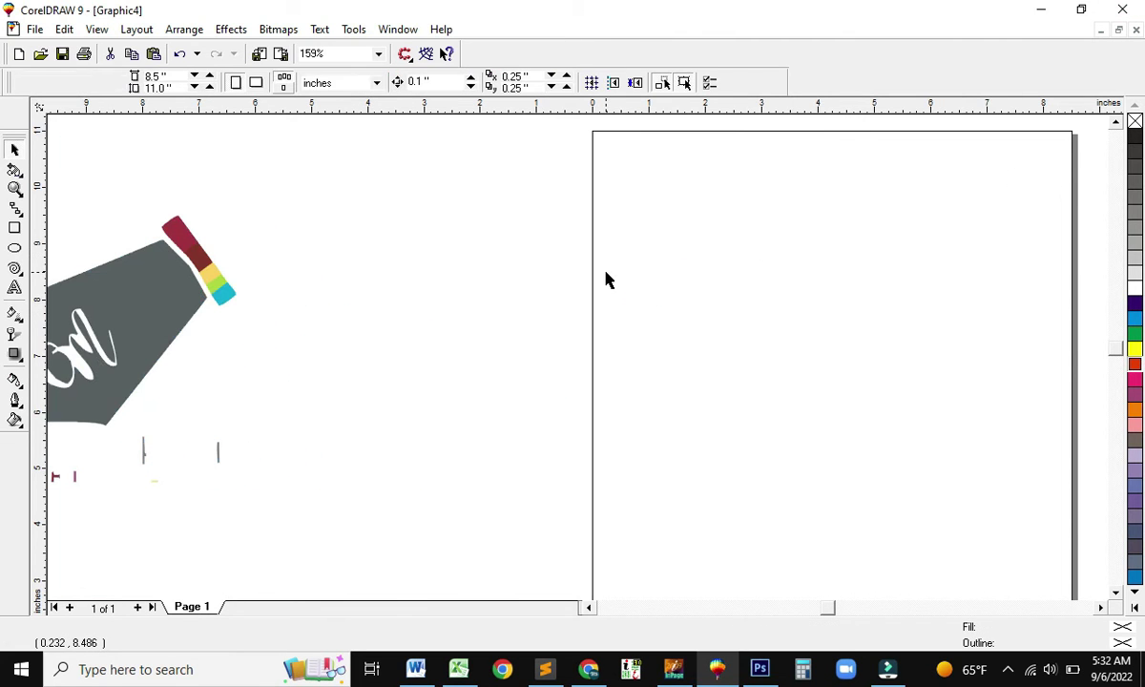
pyautogui.press('space')
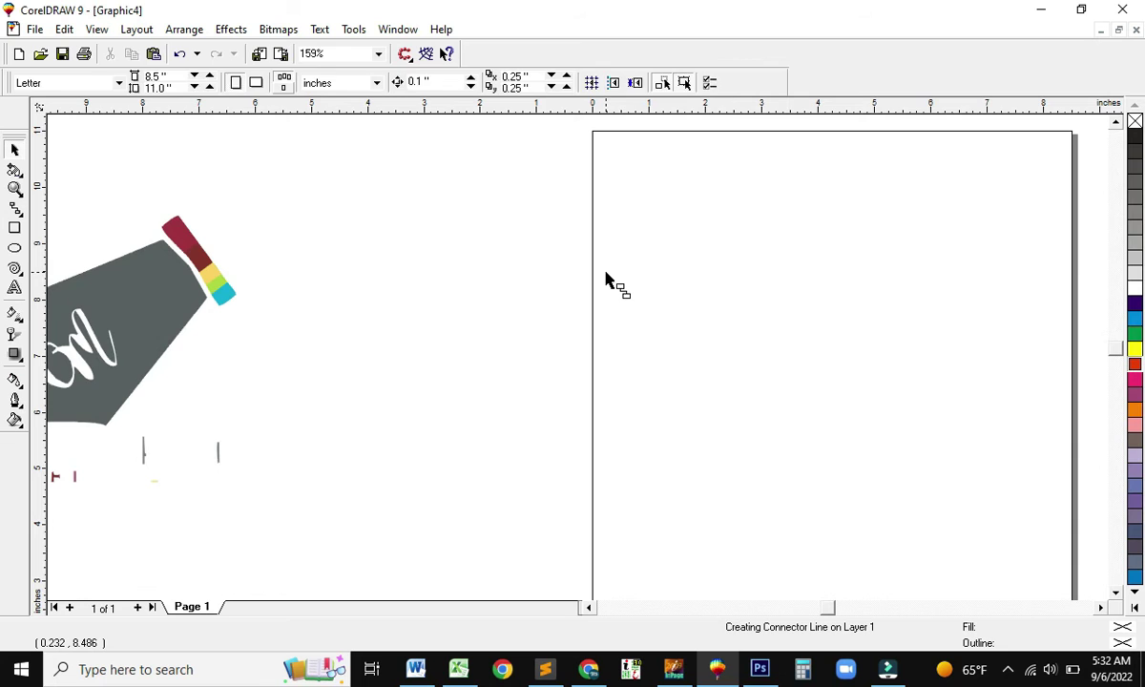
pyautogui.press('F4')
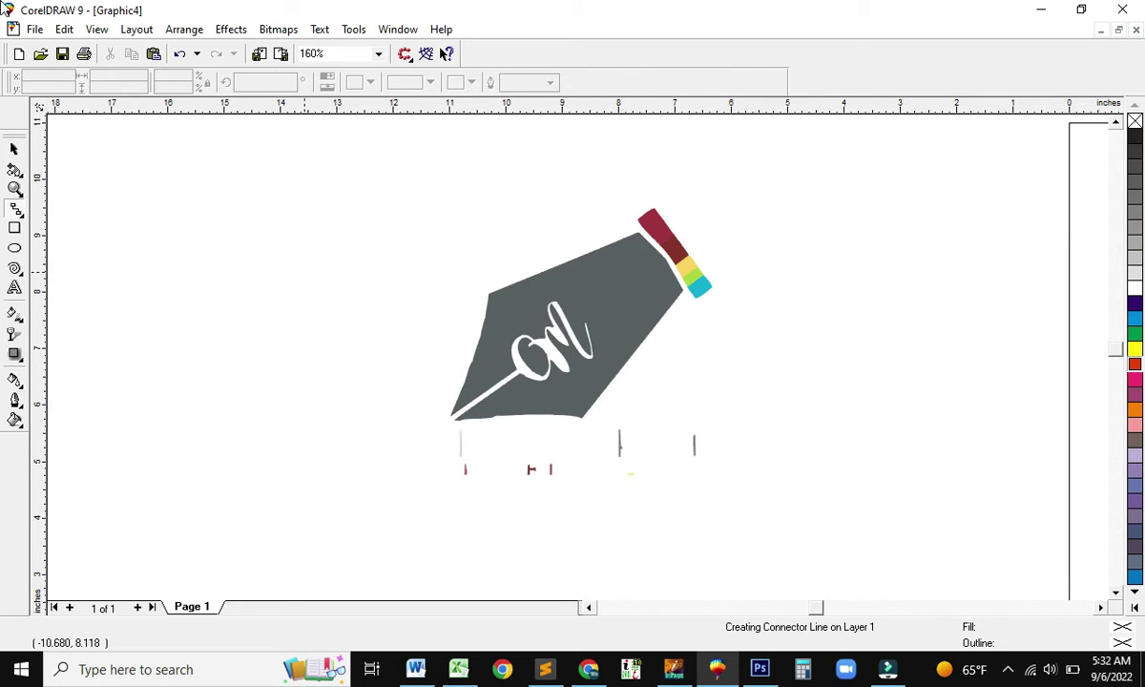
pyautogui.click(13, 149)
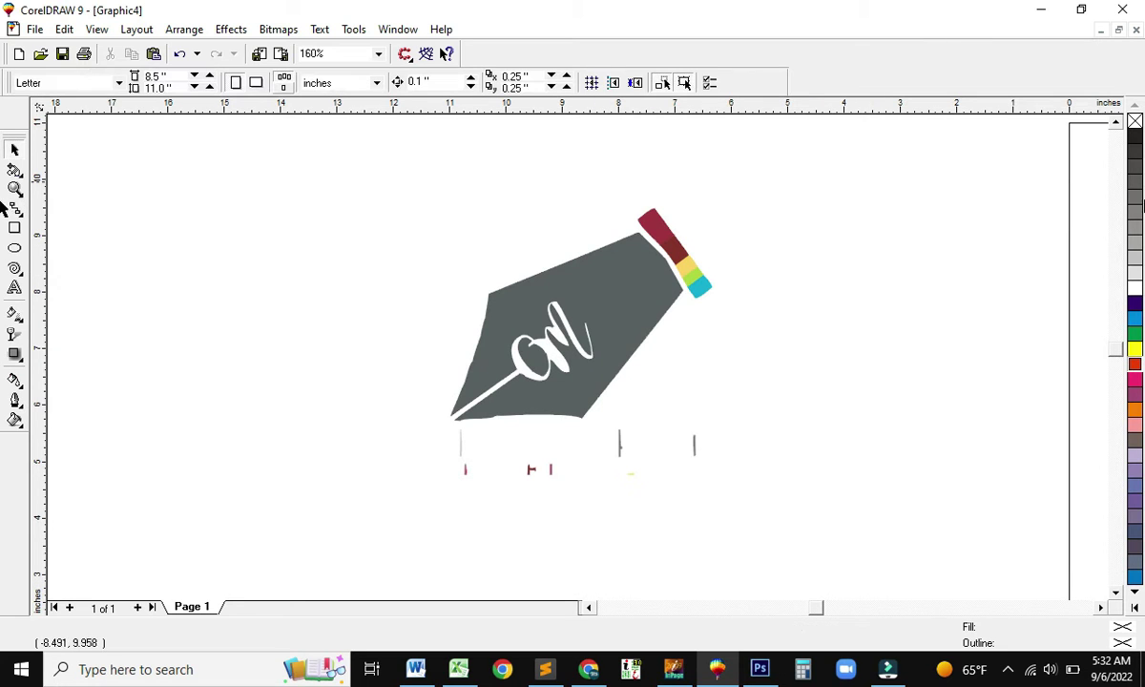
# Step: Move the traced logo group back over the lower-left corner of the page
pyautogui.click(1134, 334)
pyautogui.click(608, 411)
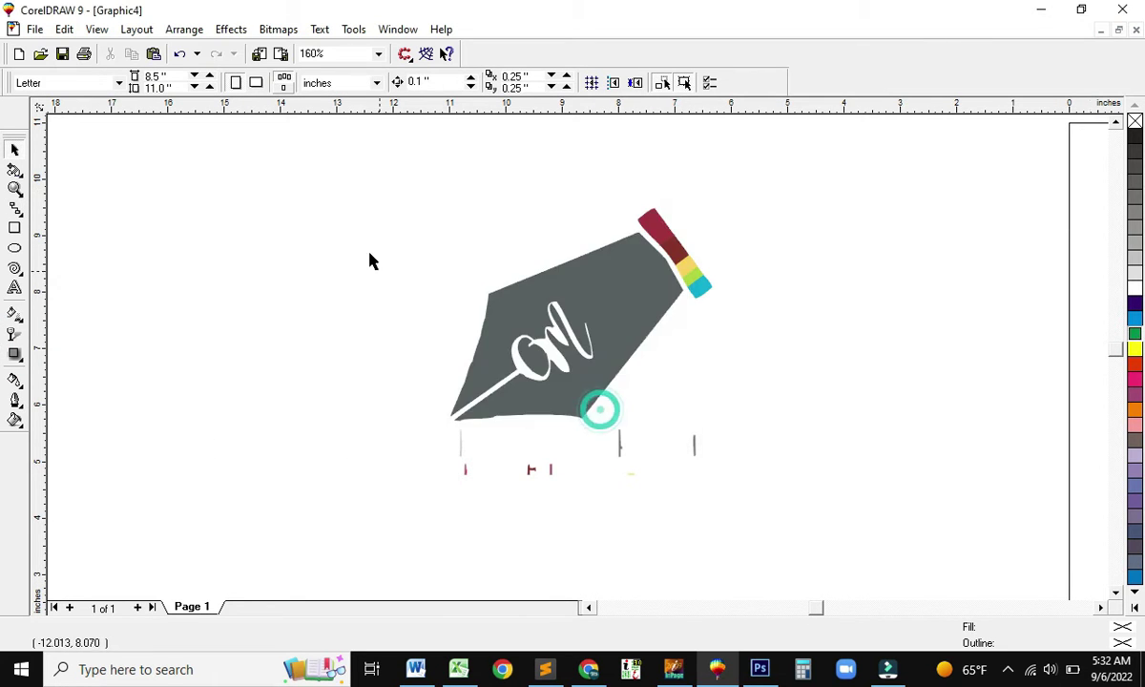
pyautogui.moveTo(369, 253); pyautogui.dragTo(895, 490)
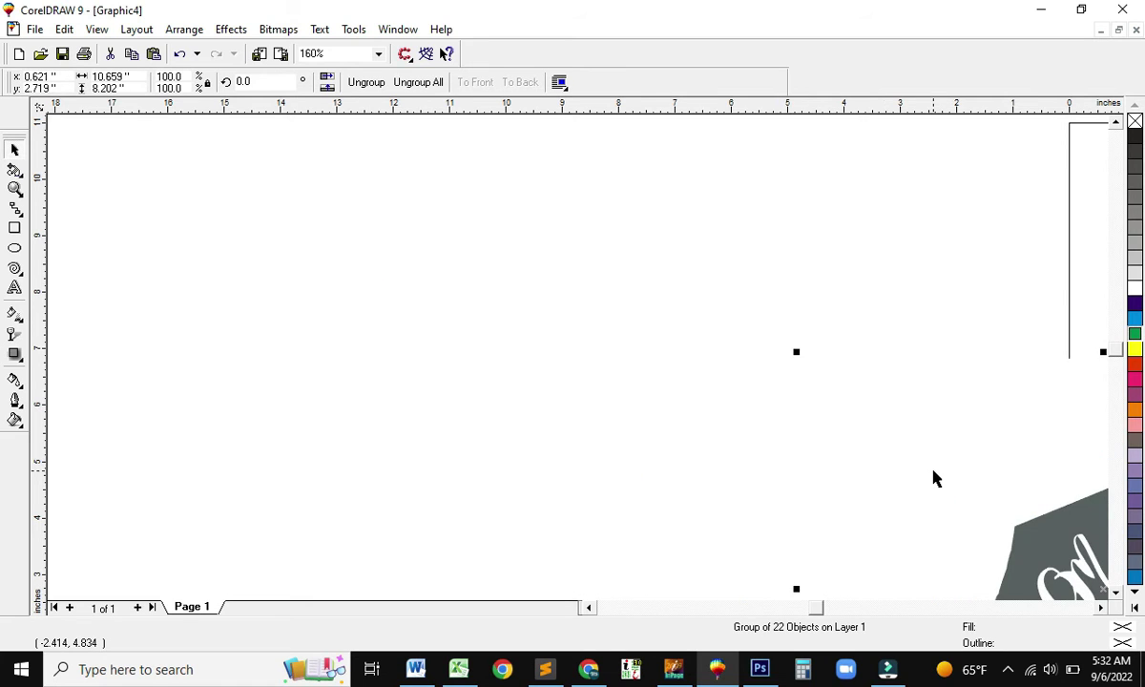
pyautogui.press('F4')
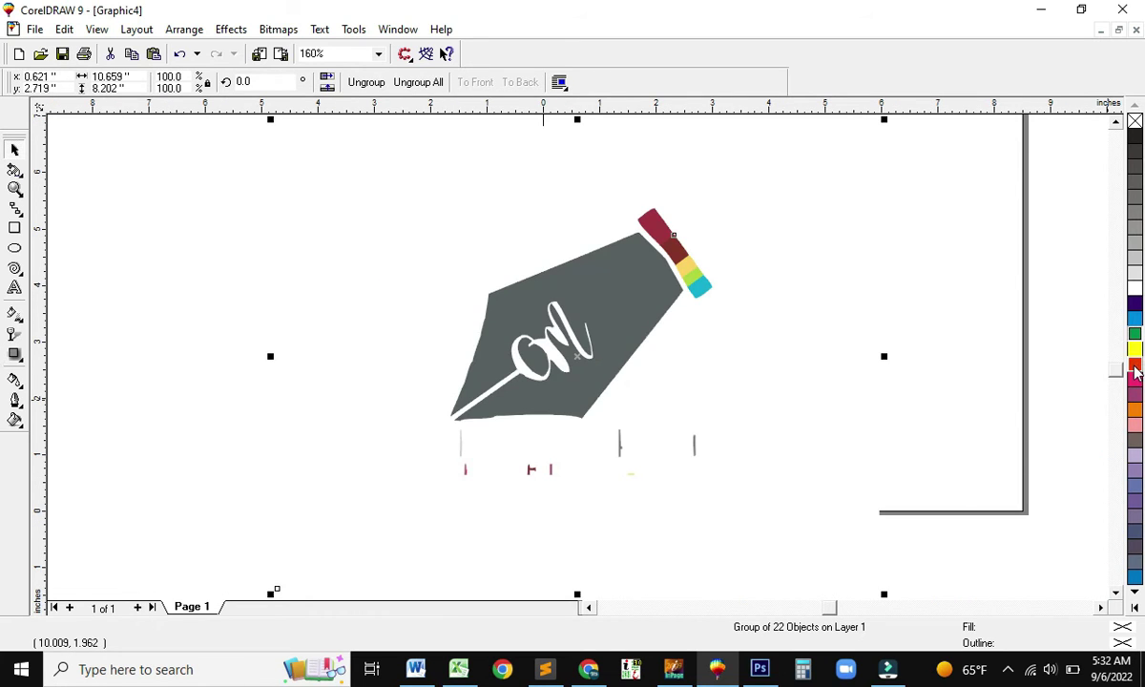
# Step: Try a red fill on the whole traced group and undo it
pyautogui.click(1135, 367)
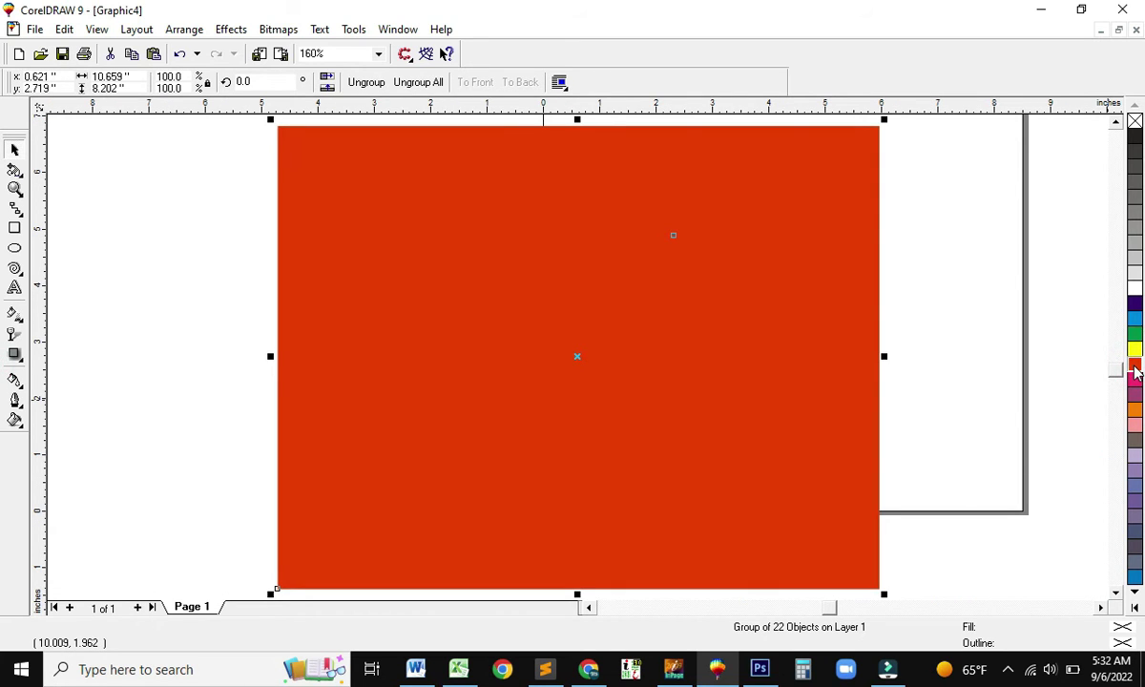
pyautogui.hotkey('ctrl', 'z')
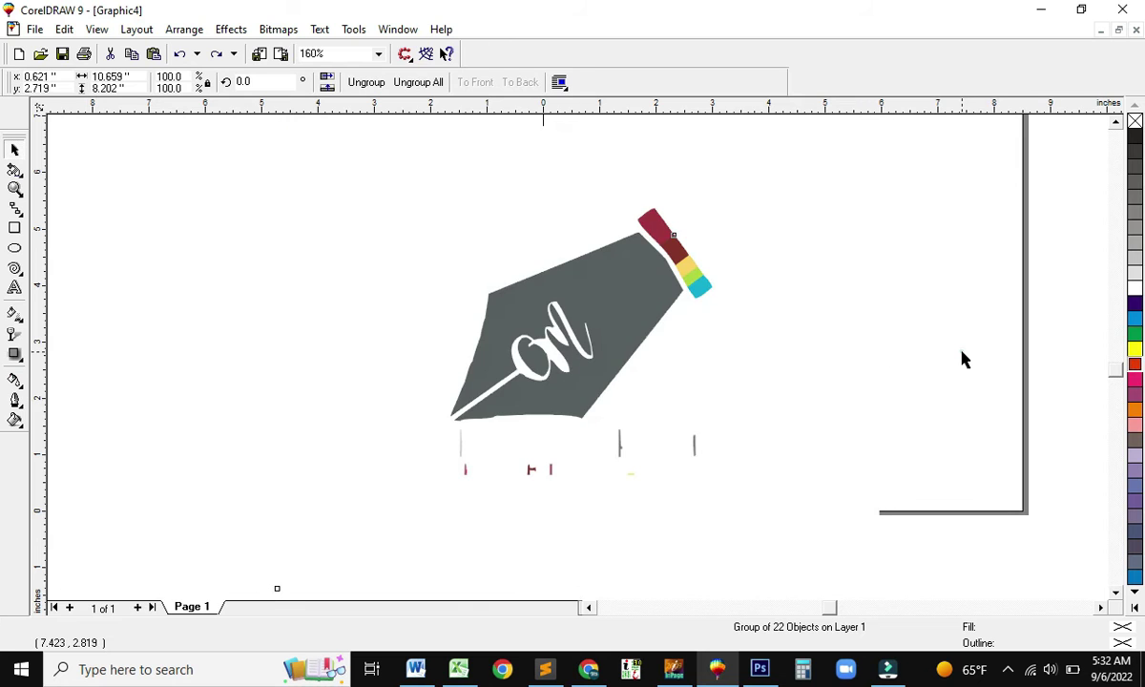
# Step: Ungroup the traced logo and remove its white background shape
pyautogui.rightClick(556, 289)
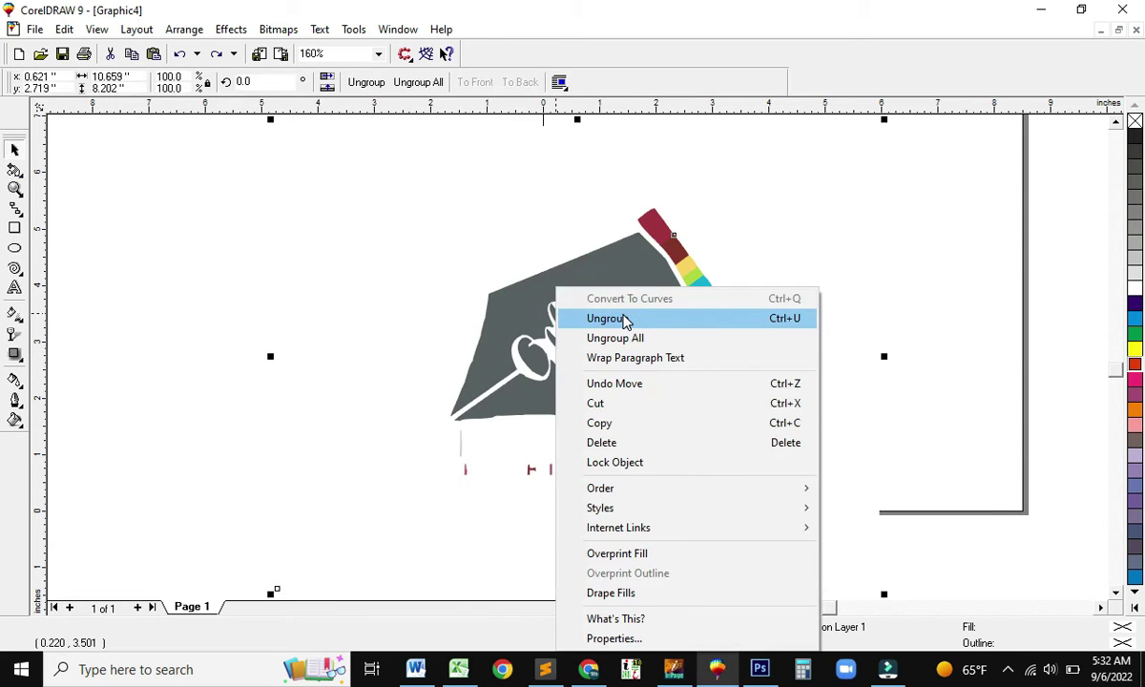
pyautogui.click(632, 318)
pyautogui.click(318, 434)
pyautogui.moveTo(701, 511); pyautogui.dragTo(817, 518)
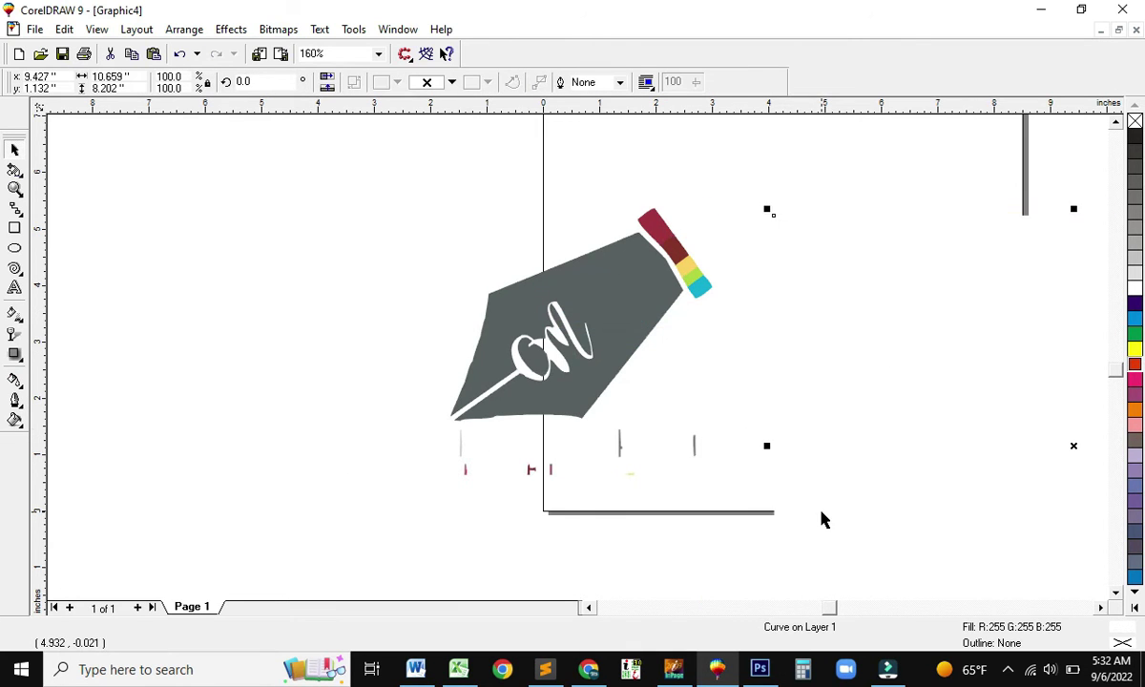
pyautogui.hotkey('ctrl', 'z')
# Step: Delete the broken text fragments left below the pen nib by the trace
pyautogui.click(803, 294)
pyautogui.press('Escape')
pyautogui.moveTo(761, 393); pyautogui.dragTo(600, 477)
pyautogui.press('Escape')
pyautogui.moveTo(389, 409); pyautogui.dragTo(582, 512)
pyautogui.press('Delete')
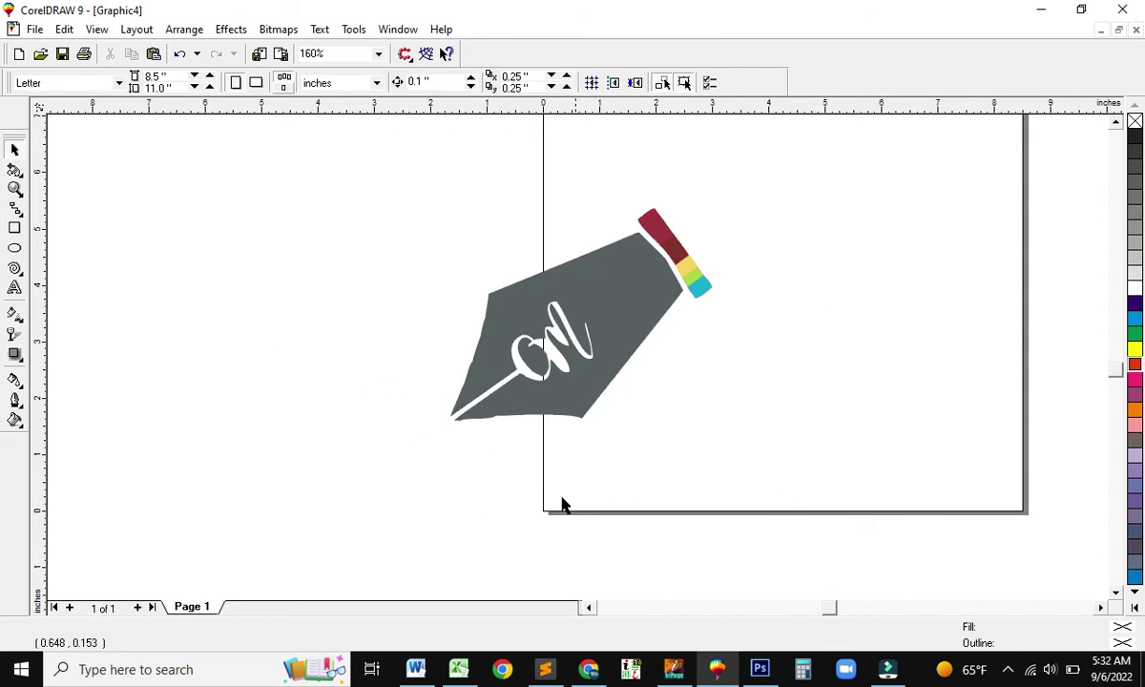
# Step: Add the artistic text AYSHA GRAPHIC on two lines in the empty area beside the pen nib
pyautogui.click(14, 288)
pyautogui.click(127, 332)
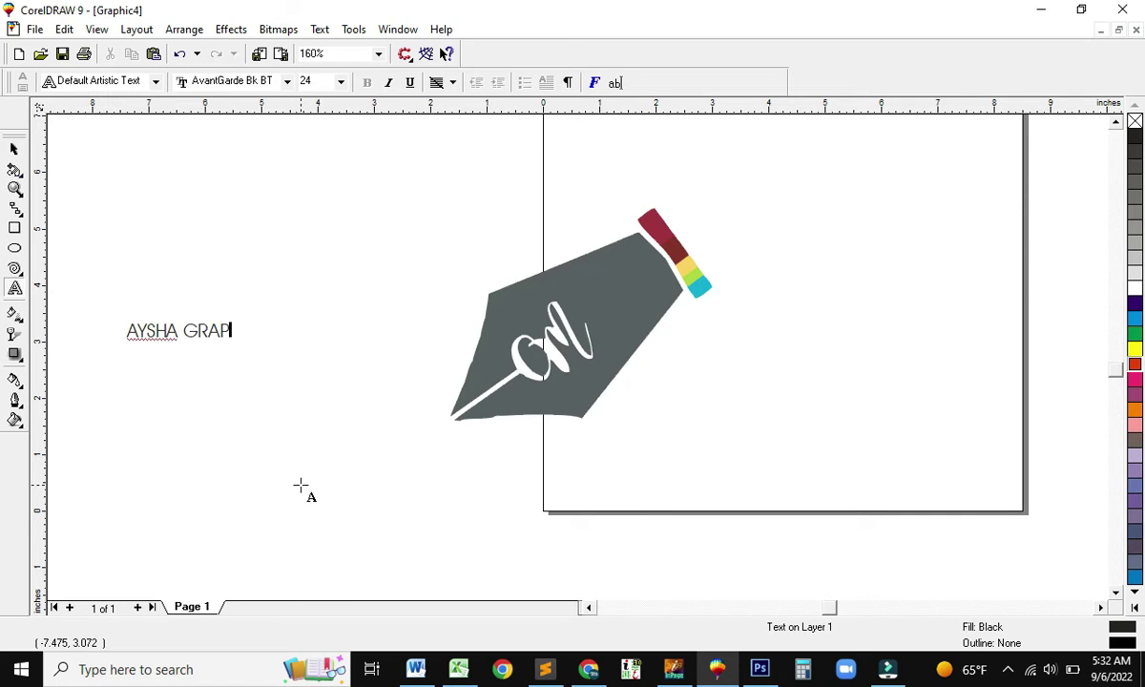
pyautogui.press('BackSpace')
pyautogui.press('BackSpace')
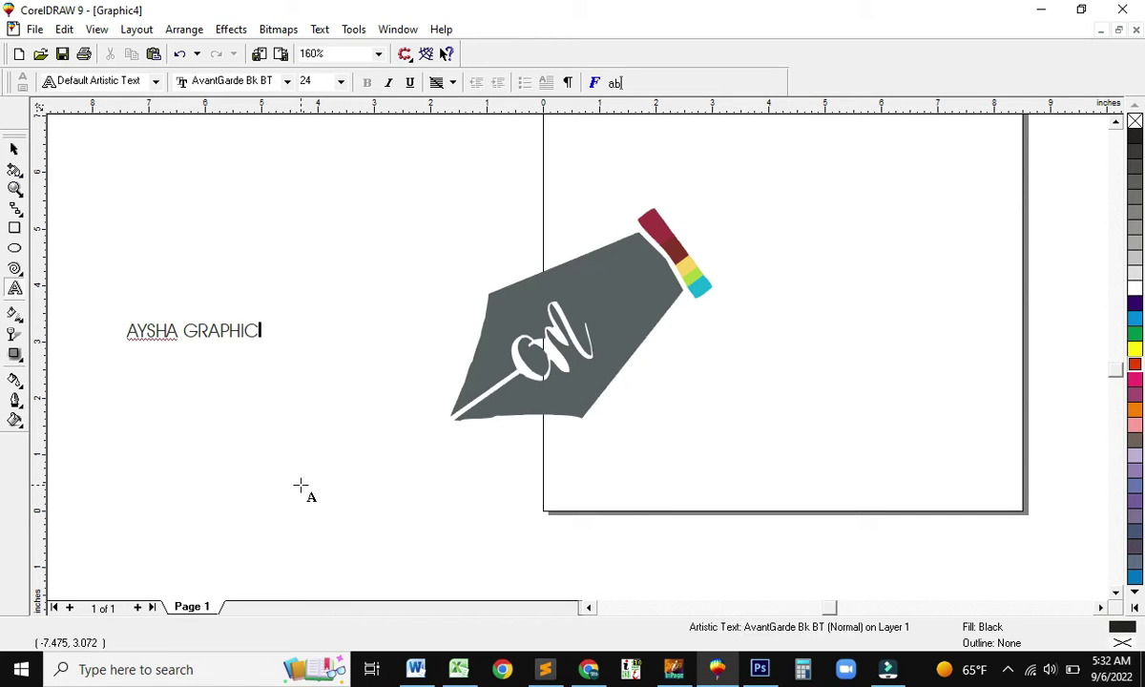
pyautogui.click(192, 329)
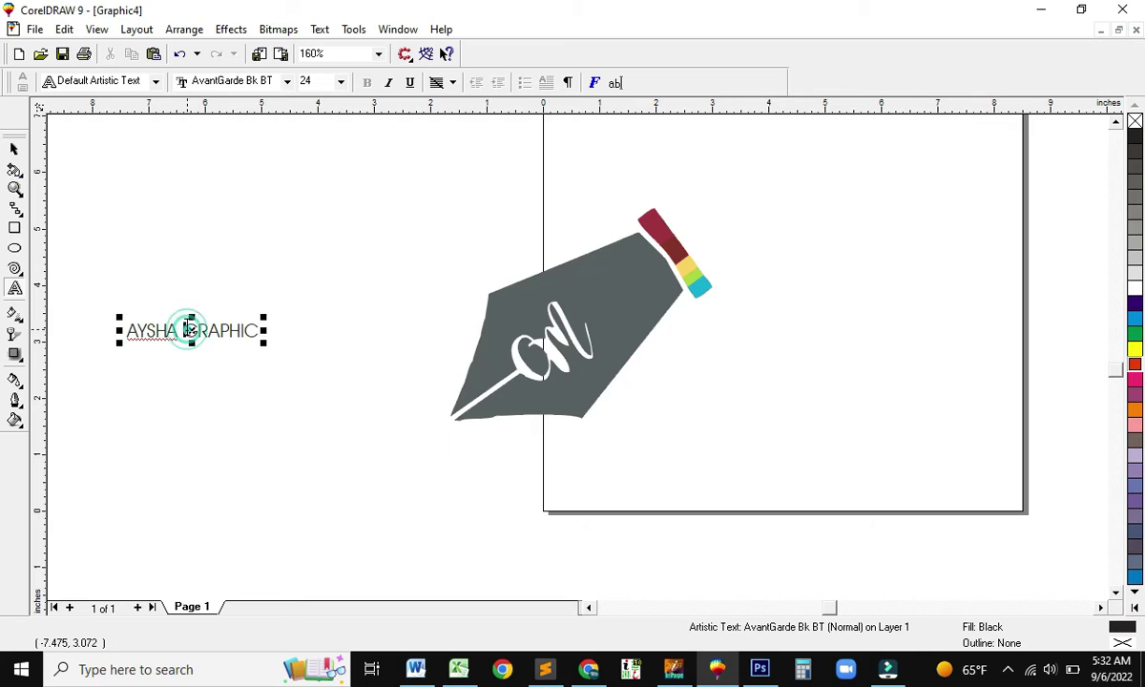
pyautogui.press('Return')
pyautogui.click(16, 148)
pyautogui.click(107, 180)
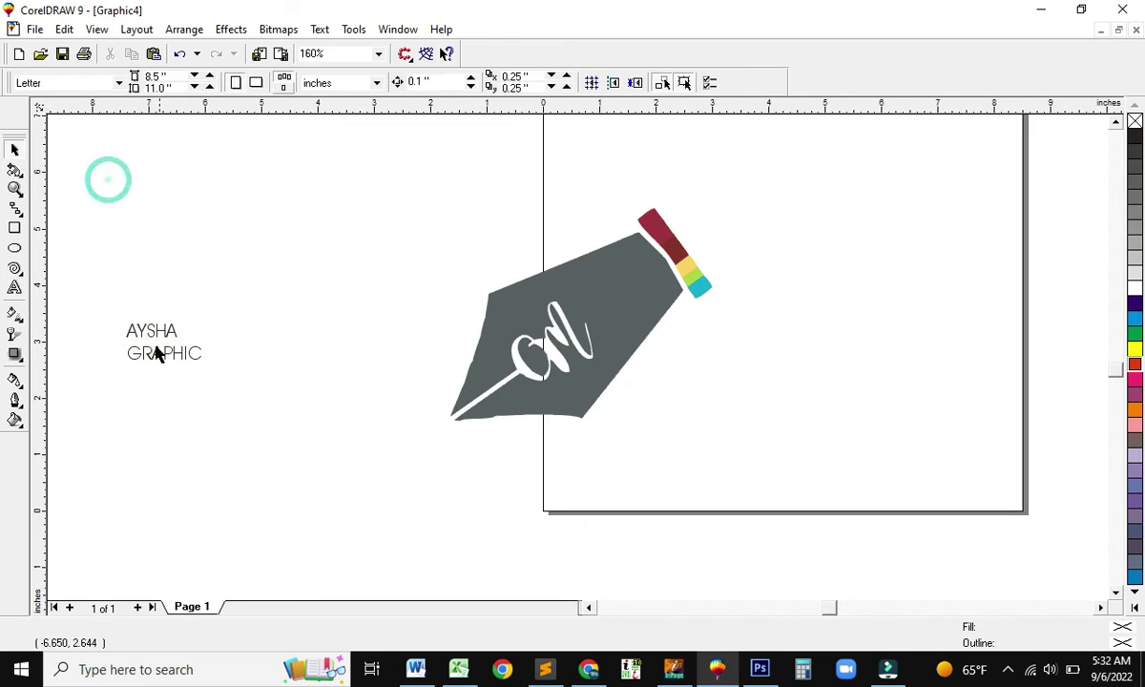
# Step: Enlarge the AYSHA GRAPHIC text to about 38.8 pt below the nib and centre-align its two lines
pyautogui.moveTo(161, 327); pyautogui.dragTo(560, 460)
pyautogui.moveTo(193, 353); pyautogui.dragTo(611, 496)
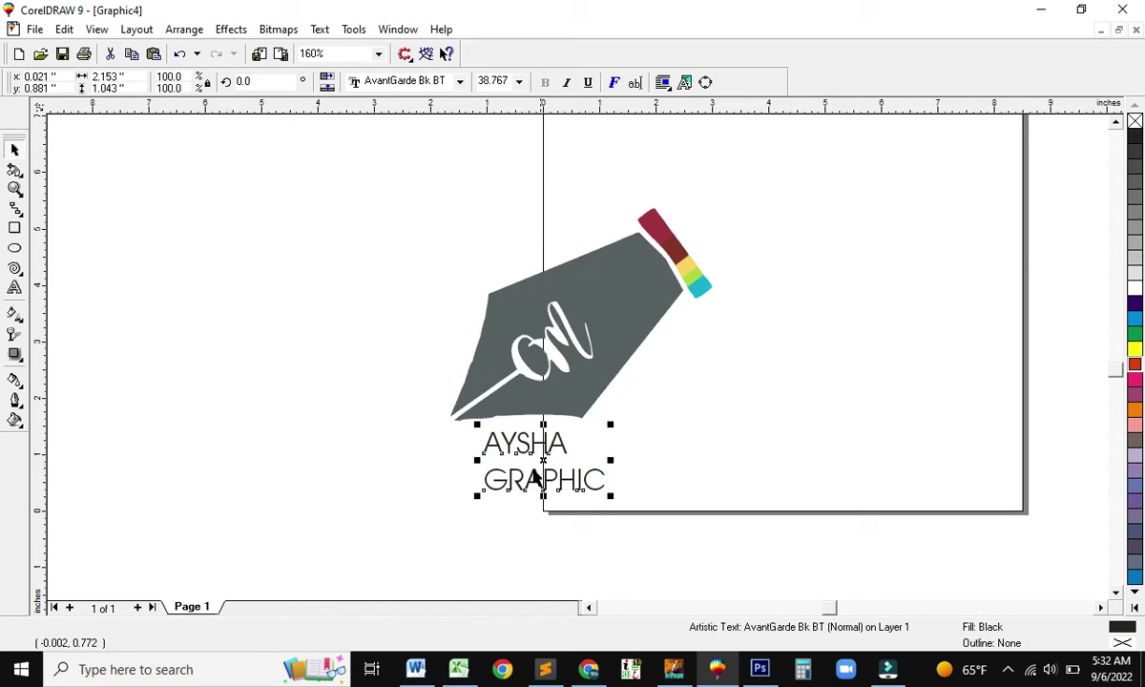
pyautogui.doubleClick(504, 458)
pyautogui.moveTo(483, 437); pyautogui.dragTo(624, 485)
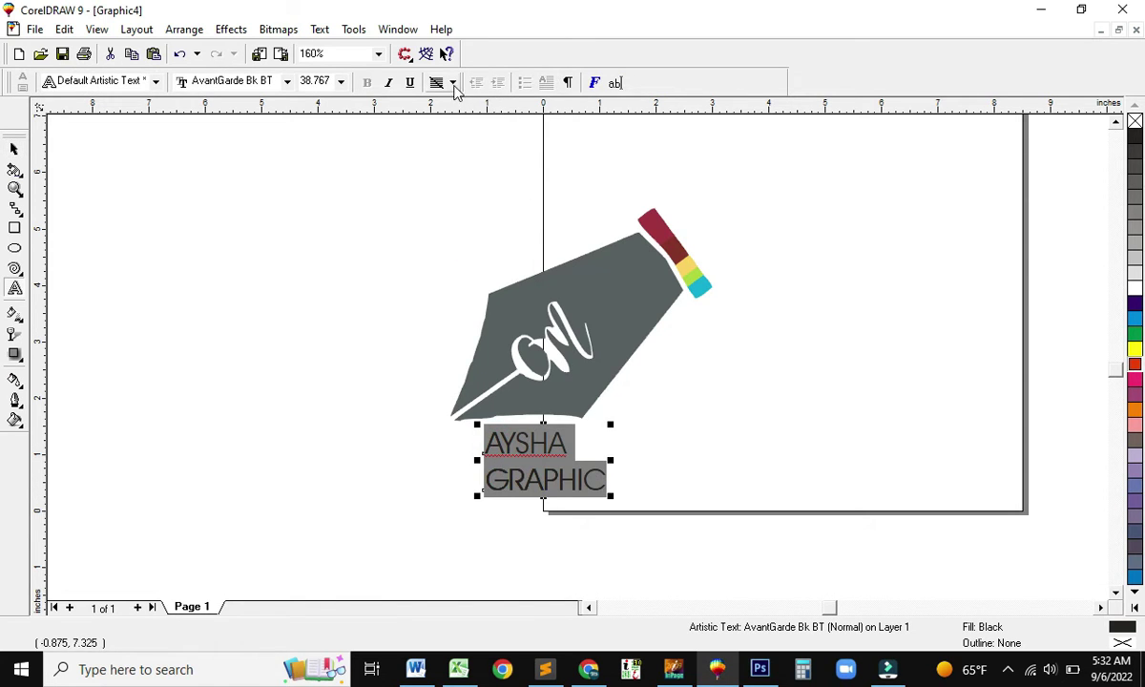
pyautogui.click(453, 83)
pyautogui.click(460, 132)
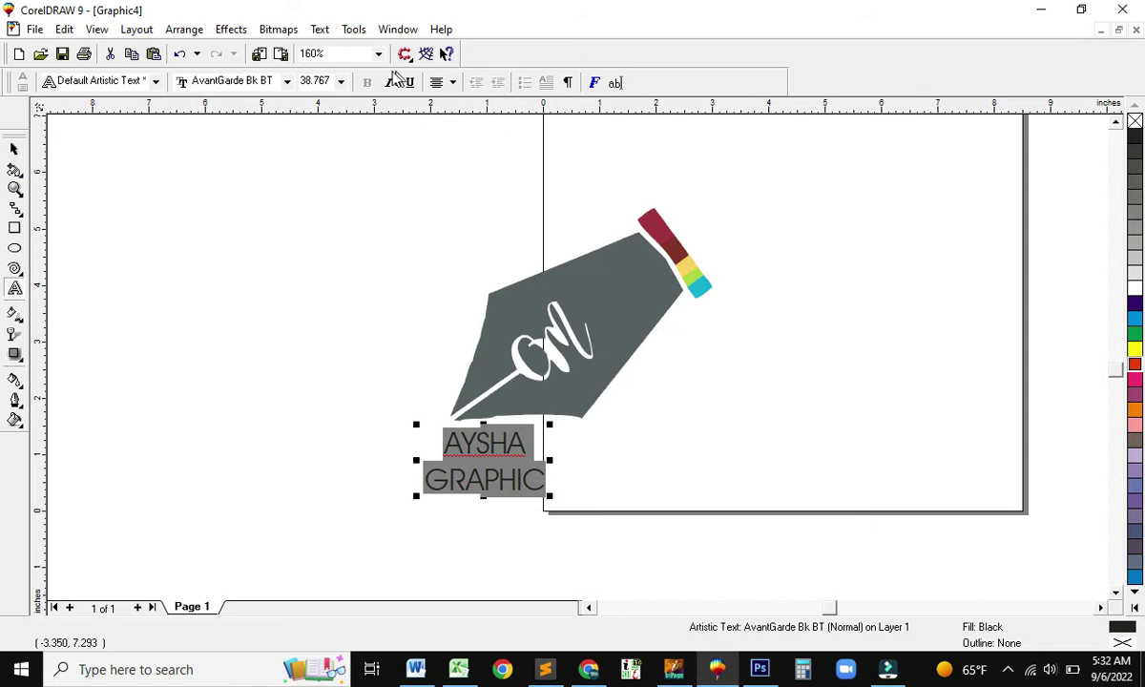
# Step: Move the centred text to the open area beside the nib's lower right edge
pyautogui.click(14, 149)
pyautogui.moveTo(448, 434); pyautogui.dragTo(679, 392)
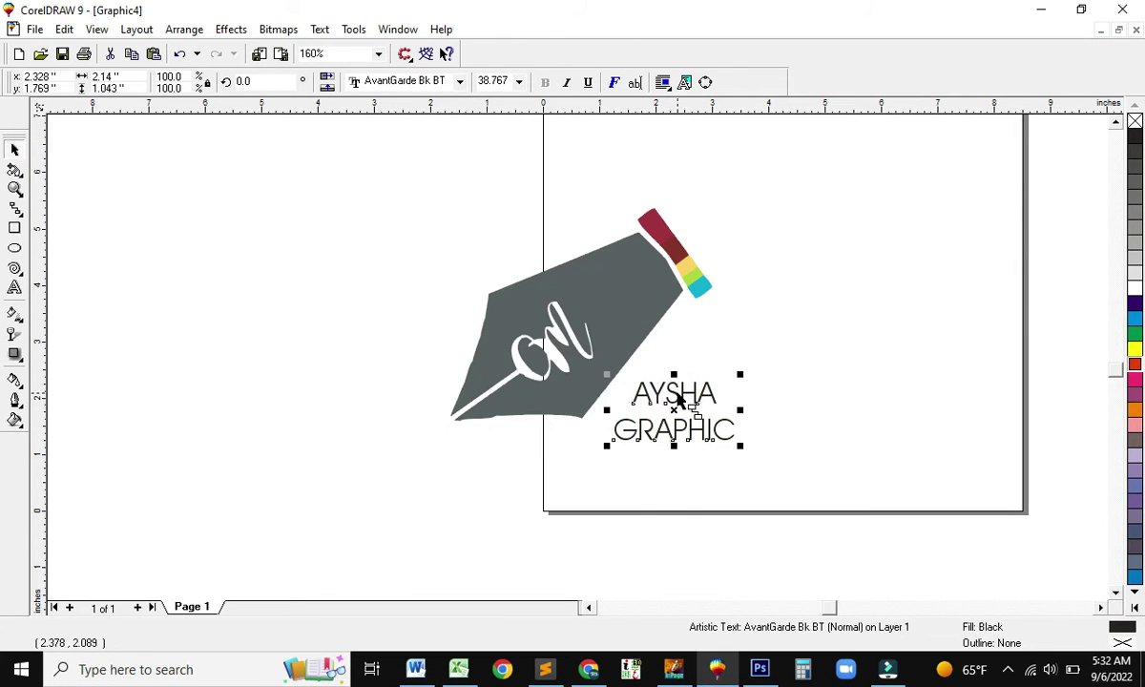
pyautogui.press('F5')
pyautogui.press('F4')
pyautogui.press('F4')
pyautogui.click(266, 220)
pyautogui.click(14, 150)
pyautogui.click(101, 143)
# Step: Fill the light blue end band of the pen collar with magenta
pyautogui.click(774, 280)
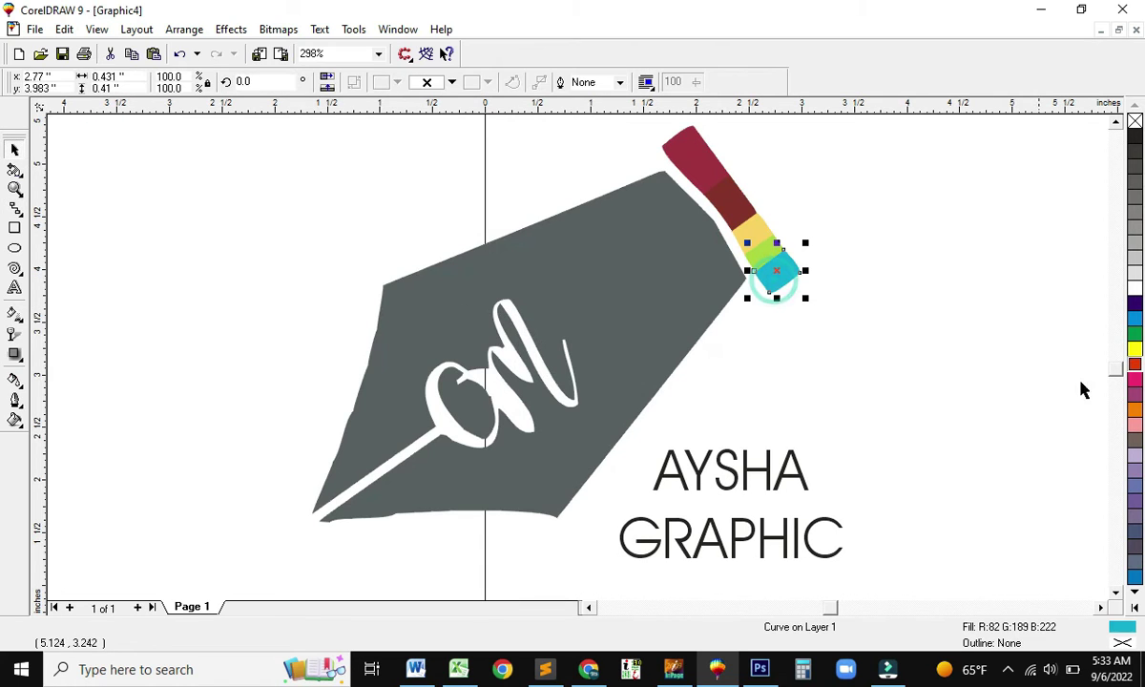
pyautogui.click(1134, 377)
pyautogui.click(904, 401)
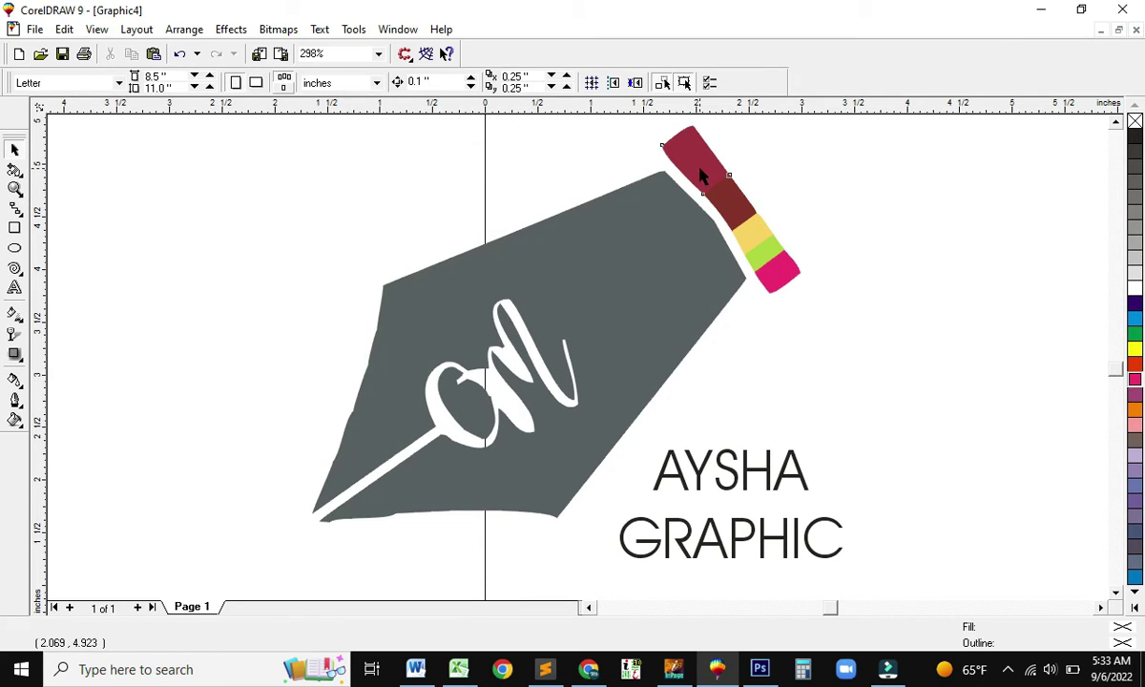
# Step: Fill the collar's crimson band with blue, the dark red band with green and the yellow band with red
pyautogui.click(668, 157)
pyautogui.click(1134, 318)
pyautogui.click(967, 345)
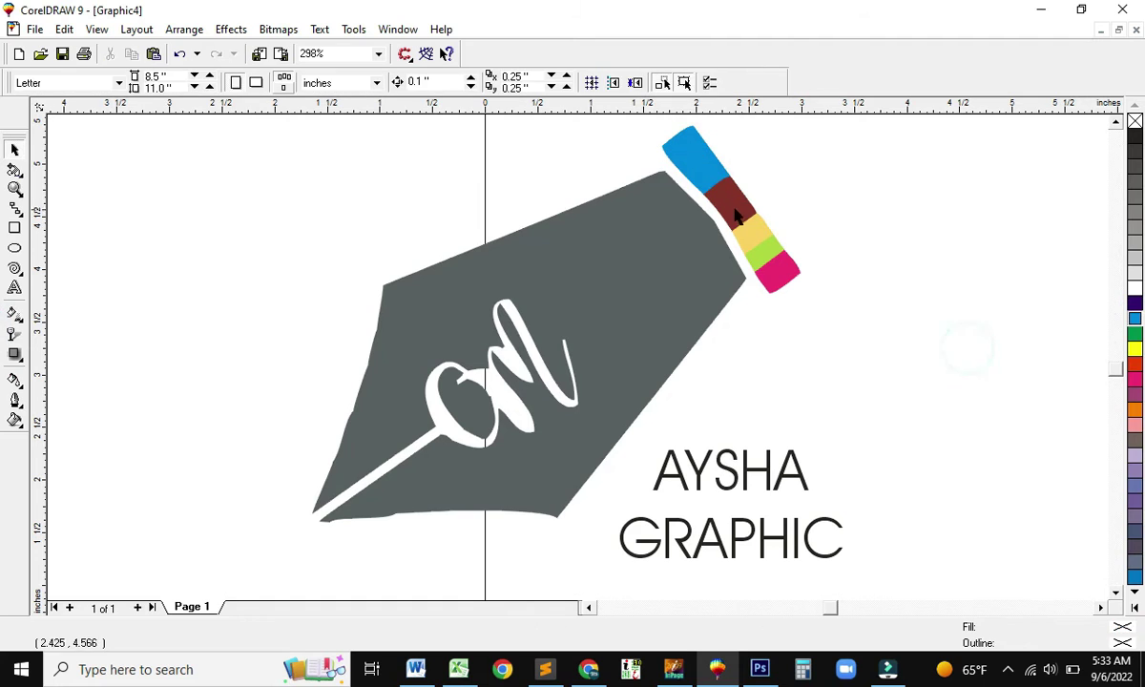
pyautogui.click(730, 202)
pyautogui.click(1133, 333)
pyautogui.click(923, 335)
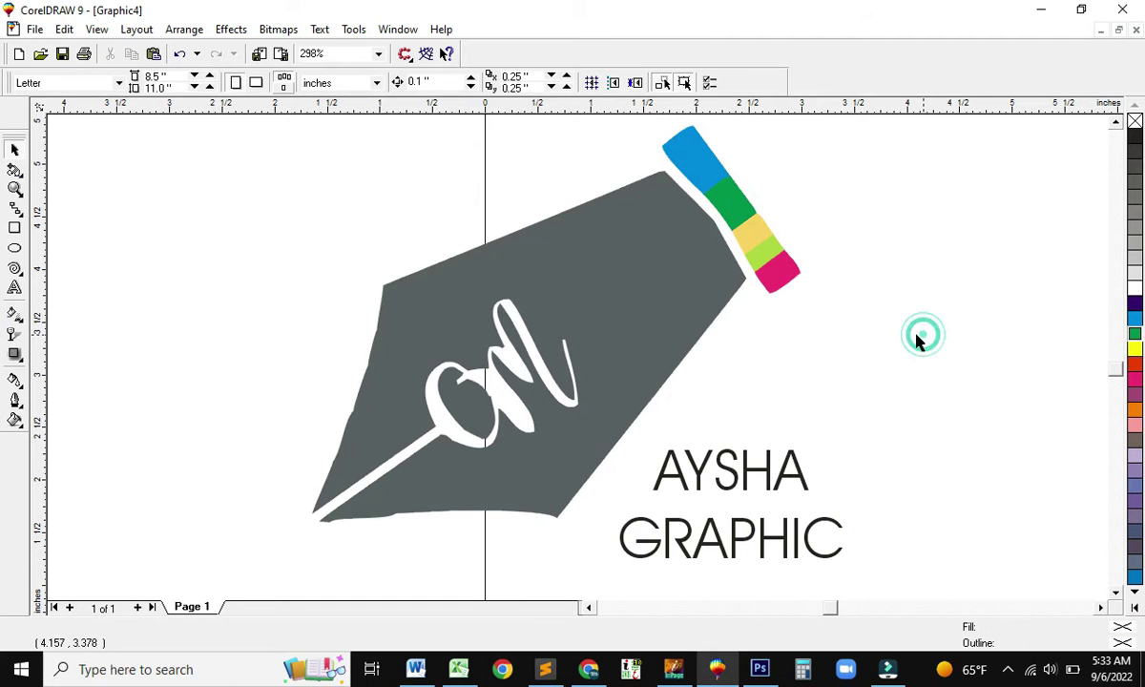
pyautogui.click(742, 244)
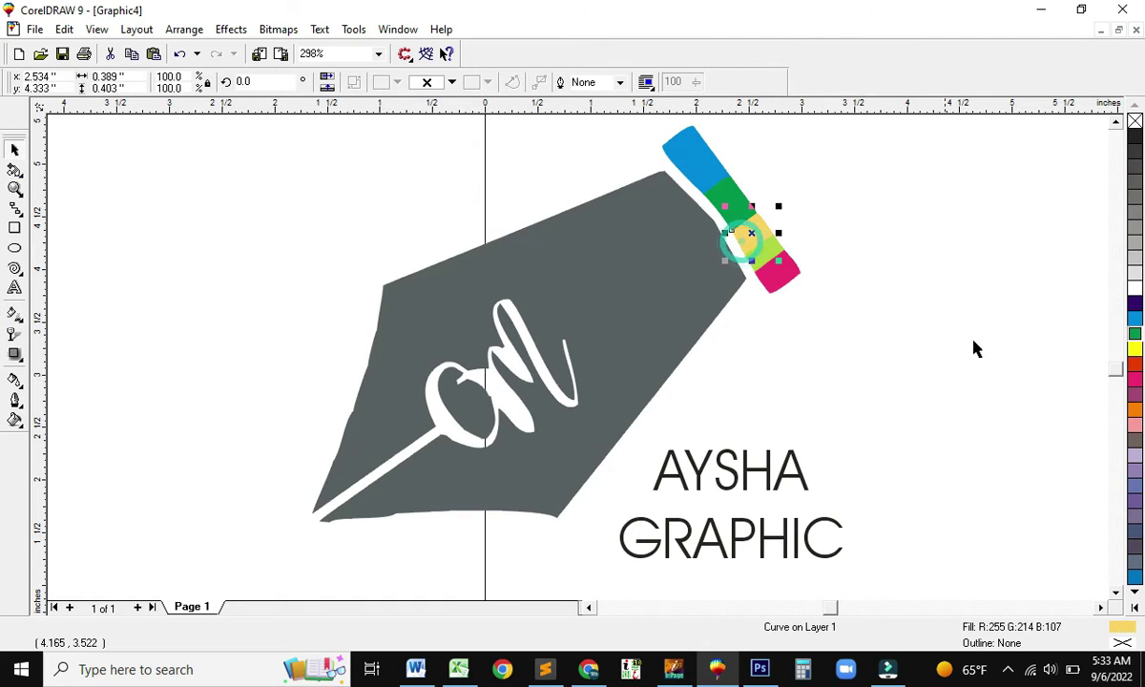
pyautogui.click(1135, 363)
pyautogui.click(1012, 395)
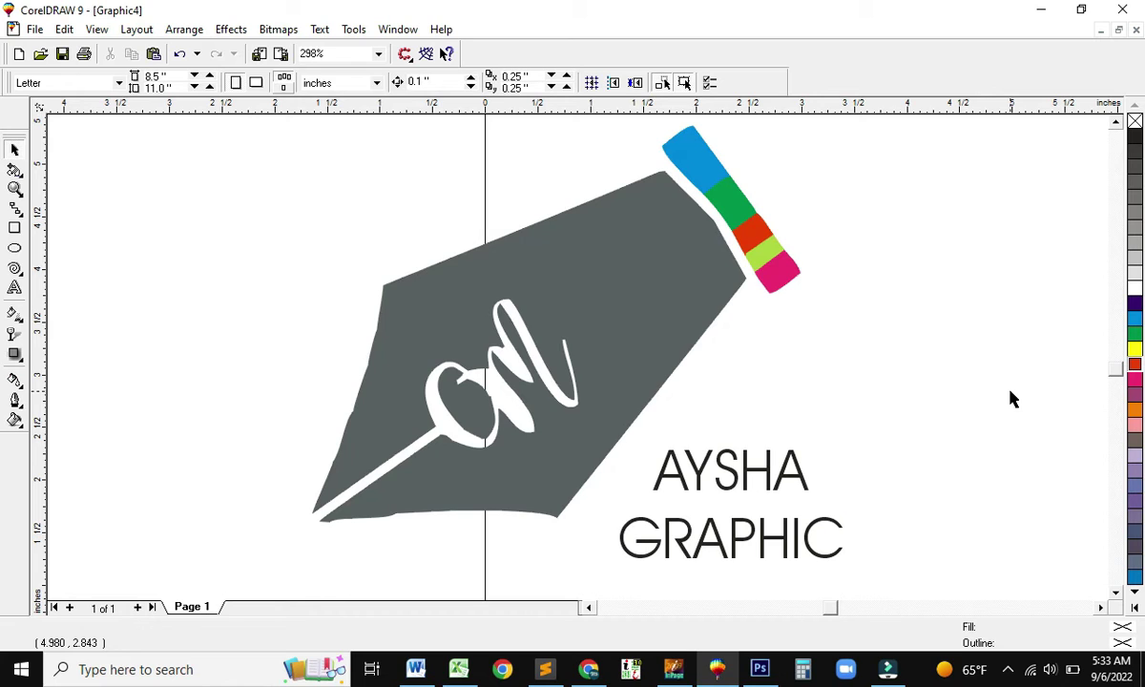
# Step: Delete all the coloured collar bands at the wide end of the nib
pyautogui.click(400, 414)
pyautogui.click(892, 312)
pyautogui.moveTo(639, 126); pyautogui.dragTo(933, 388)
pyautogui.press('Delete')
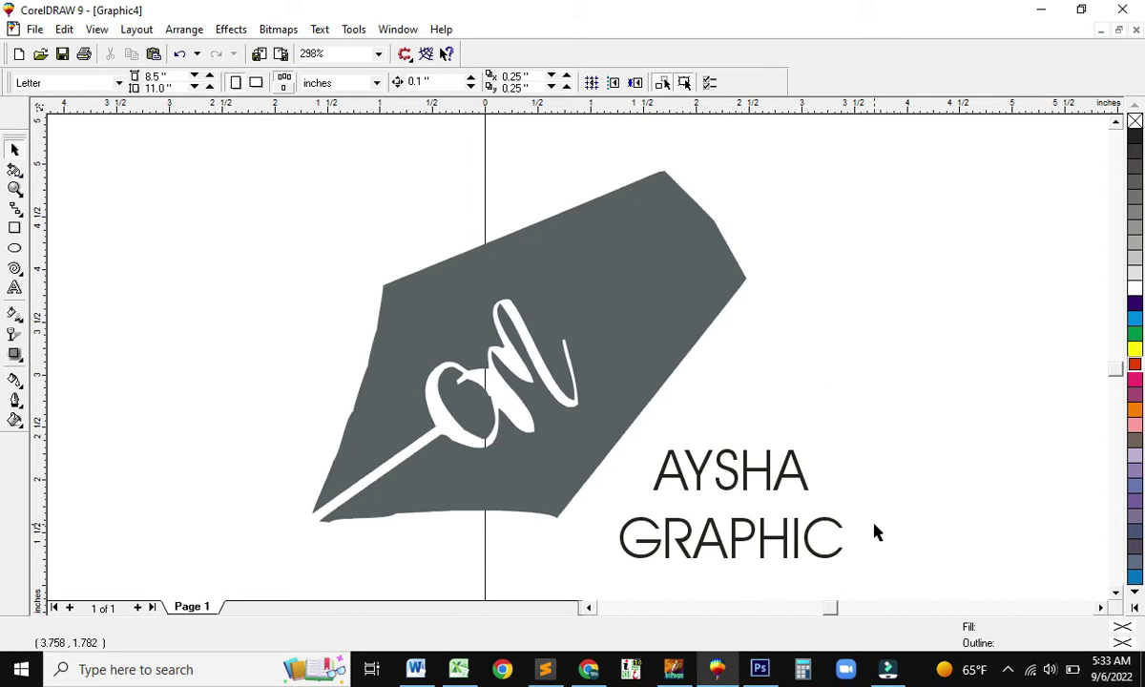
# Step: Draw a circle about 1.44 inches in diameter beside the nib and fill it yellow
pyautogui.click(15, 250)
pyautogui.moveTo(201, 237); pyautogui.dragTo(367, 401)
pyautogui.click(1134, 349)
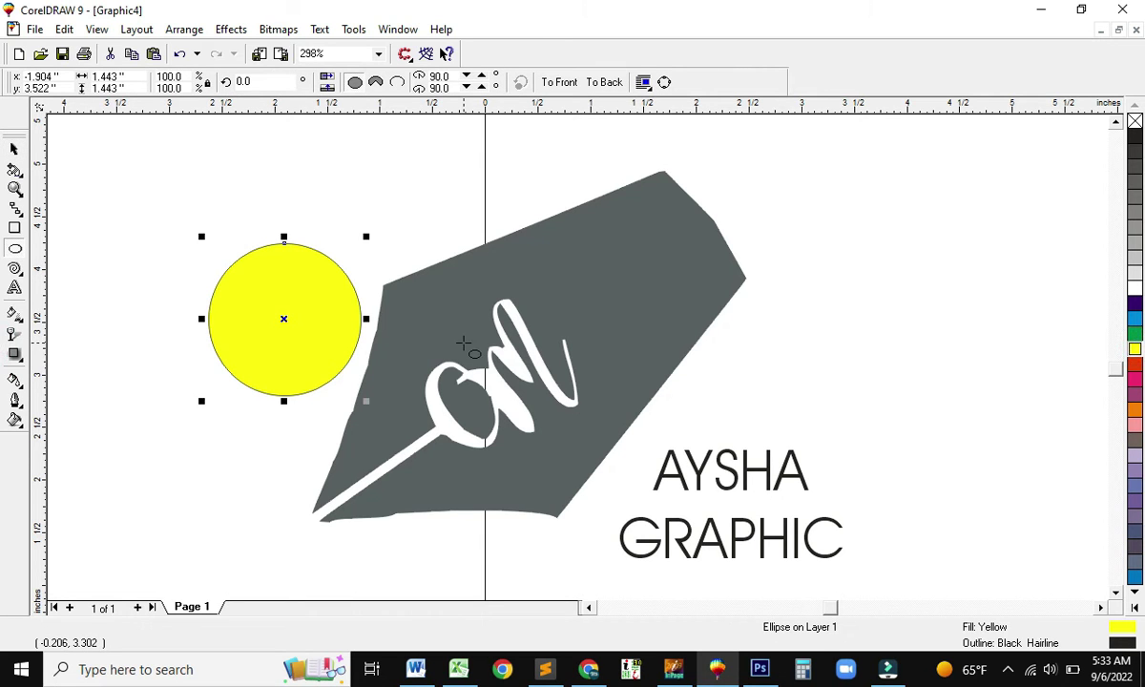
# Step: Trim the yellow circle with a slightly offset duplicate and delete the trimming circle to leave a crescent
pyautogui.hotkey('ctrl', 'd')
pyautogui.moveTo(315, 292); pyautogui.dragTo(312, 321)
pyautogui.click(189, 219)
pyautogui.moveTo(406, 402); pyautogui.dragTo(411, 414)
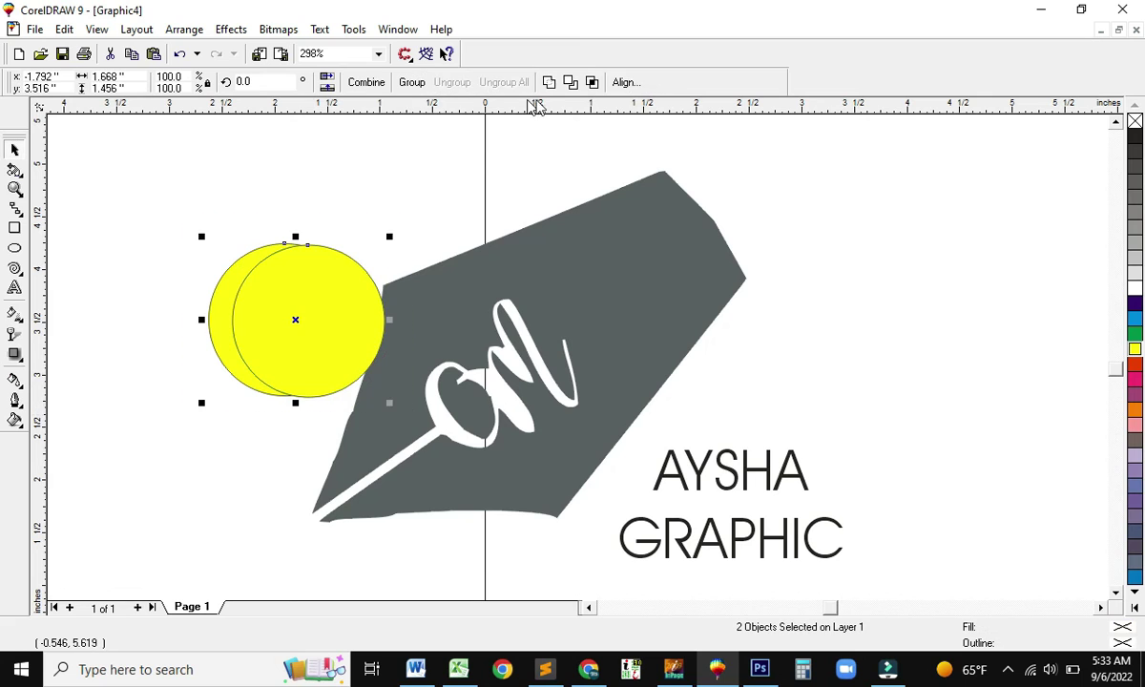
pyautogui.click(569, 82)
pyautogui.click(277, 324)
pyautogui.press('Delete')
# Step: Place the yellow crescent at the nib's wide end and send it behind the nib shape
pyautogui.moveTo(233, 322); pyautogui.dragTo(687, 226)
pyautogui.click(910, 327)
pyautogui.click(686, 225)
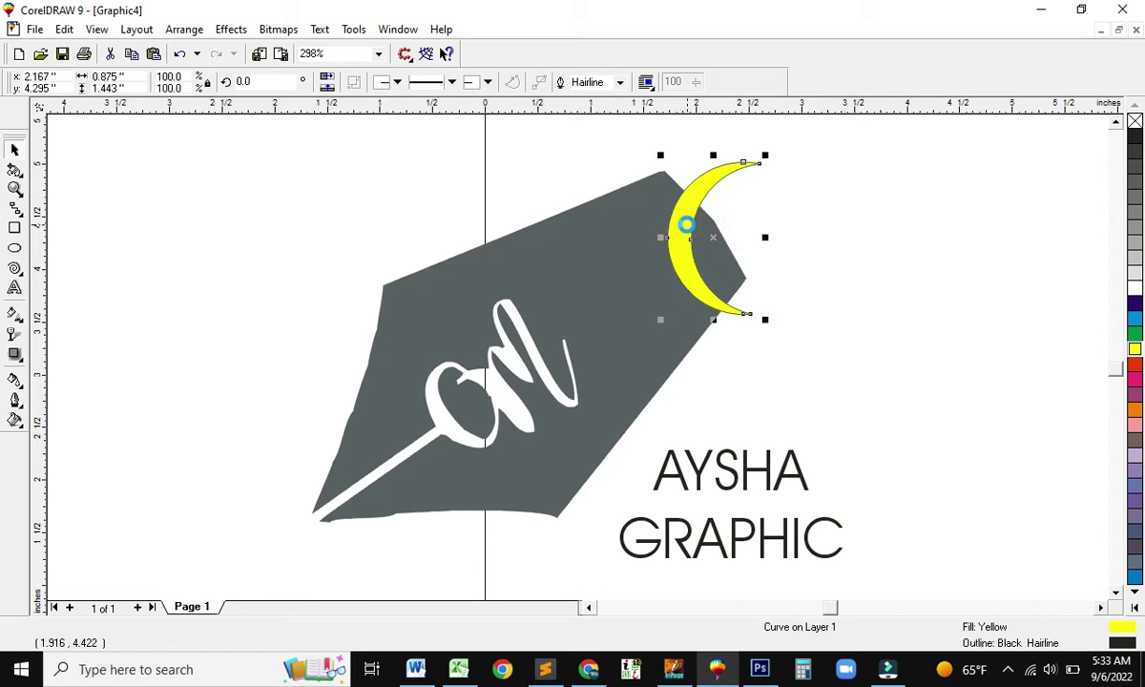
pyautogui.hotkey('shift', 'pagedown')
pyautogui.click(779, 276)
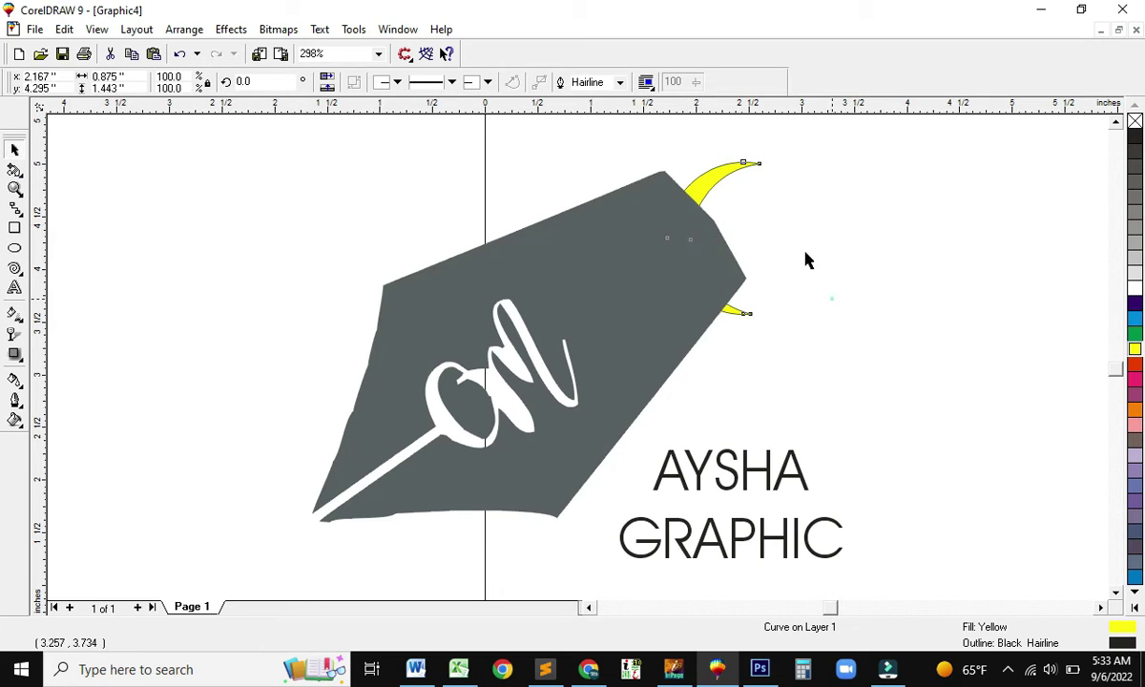
pyautogui.moveTo(733, 171); pyautogui.dragTo(703, 181)
pyautogui.click(840, 271)
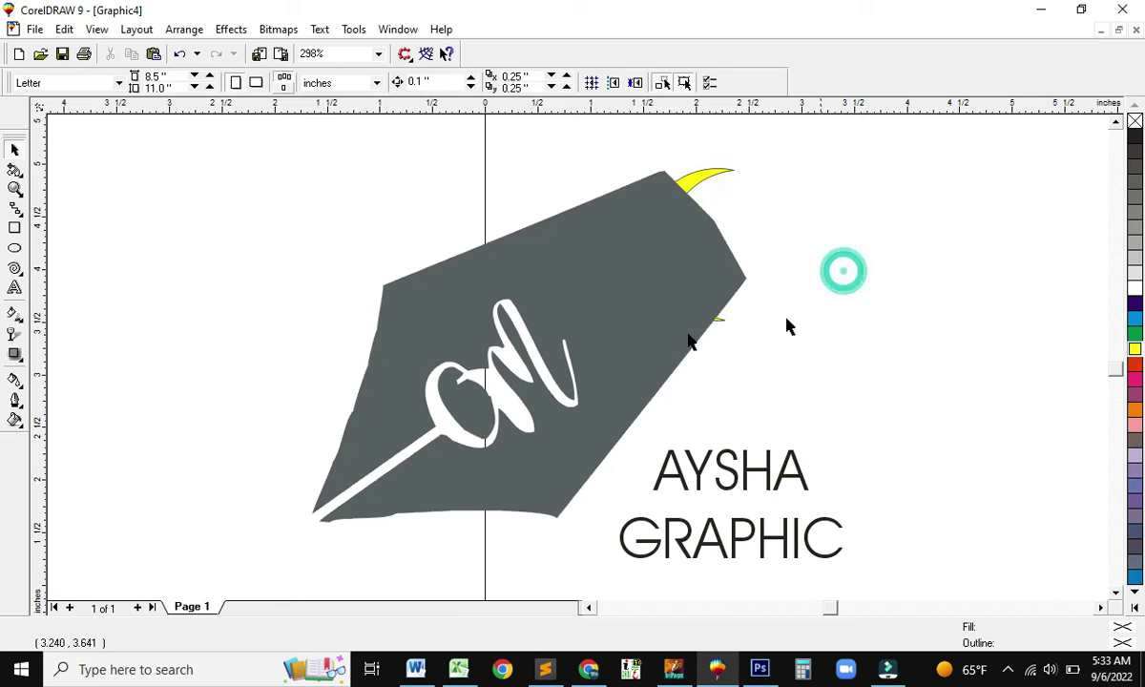
# Step: Rotate the crescent clockwise about 11.5° so that only its upper tip projects from behind the nib
pyautogui.click(716, 320)
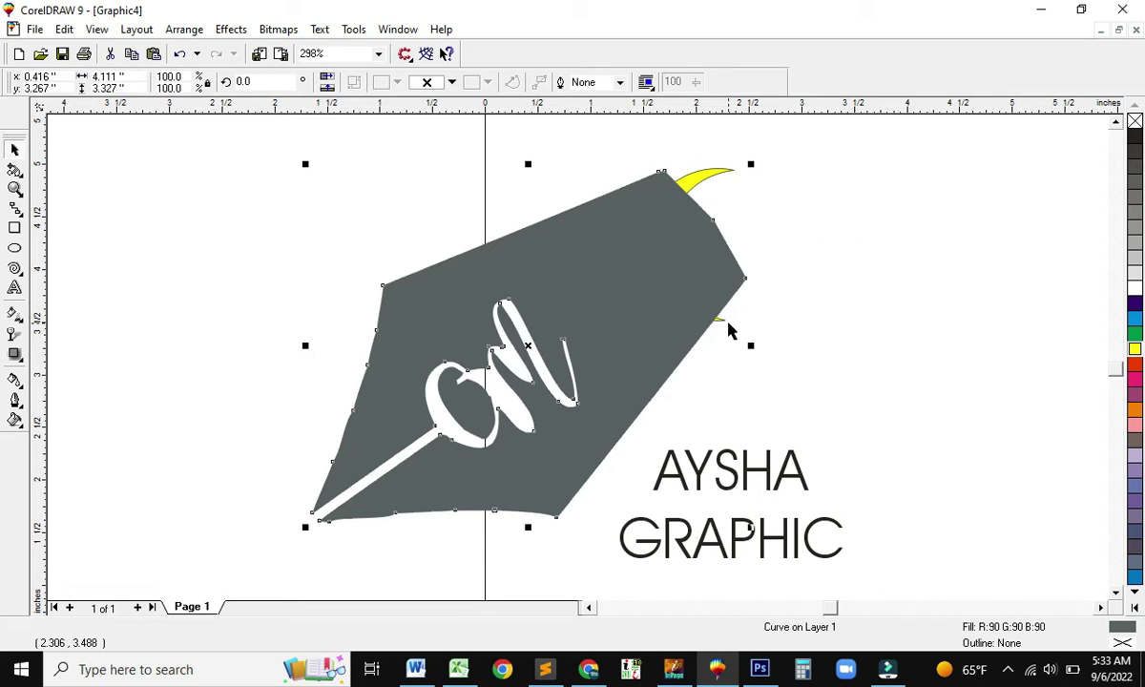
pyautogui.click(724, 328)
pyautogui.click(720, 321)
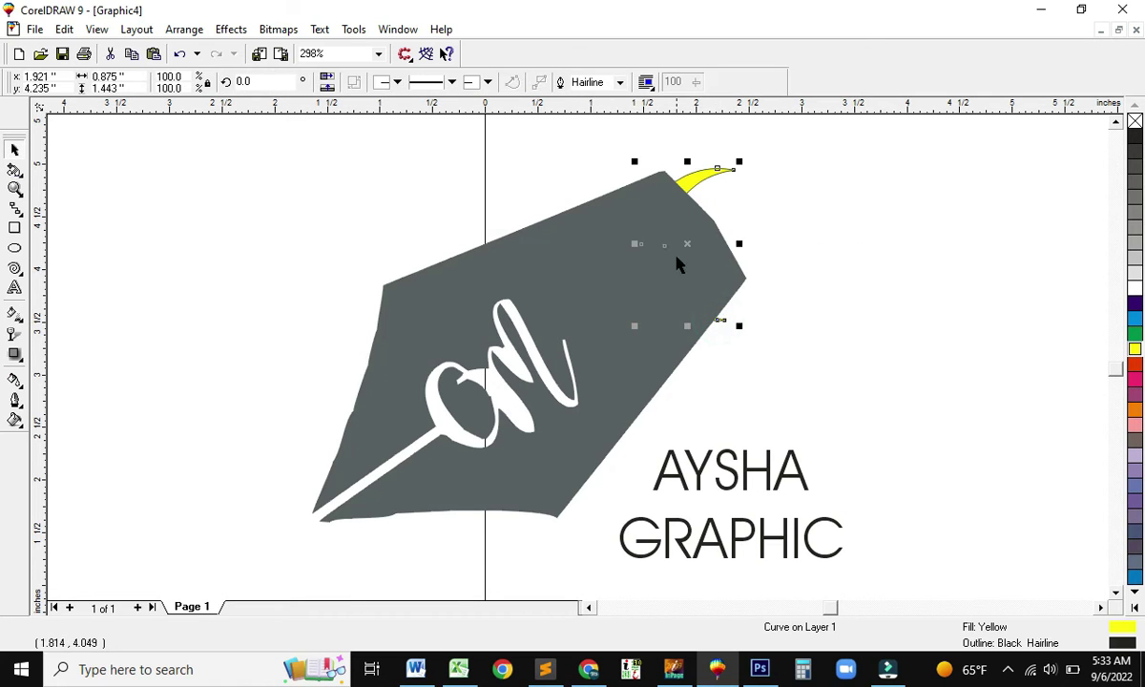
pyautogui.click(689, 235)
pyautogui.click(807, 214)
pyautogui.click(723, 173)
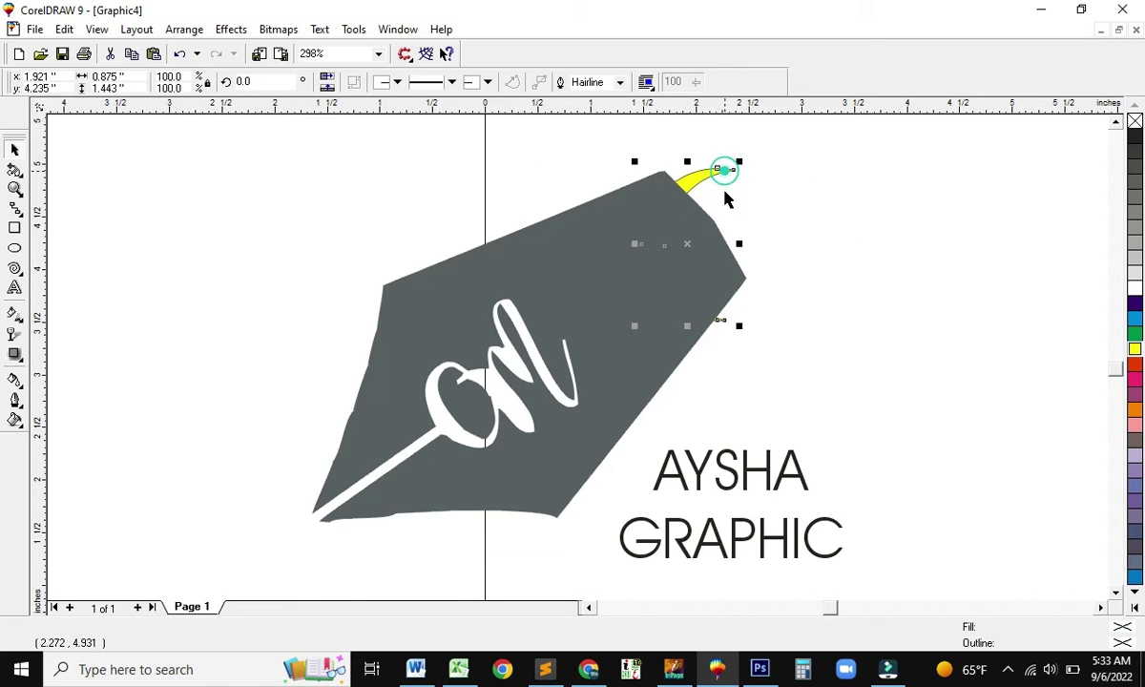
pyautogui.click(685, 238)
pyautogui.click(715, 173)
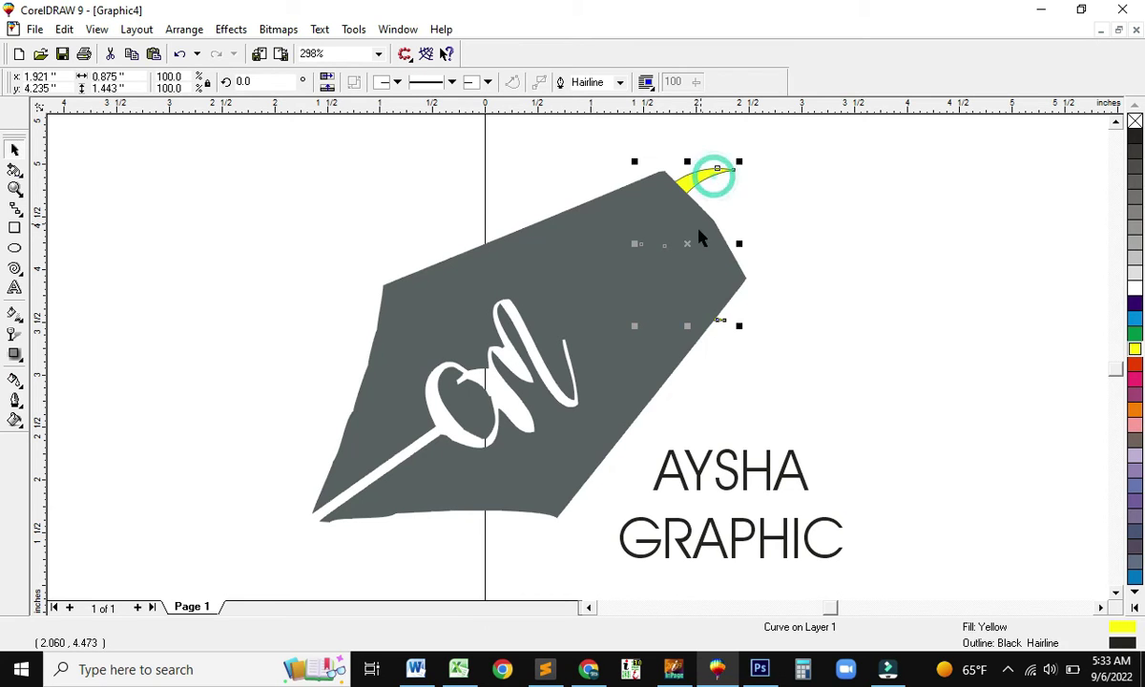
pyautogui.click(690, 244)
pyautogui.moveTo(738, 164); pyautogui.dragTo(768, 211)
pyautogui.click(770, 214)
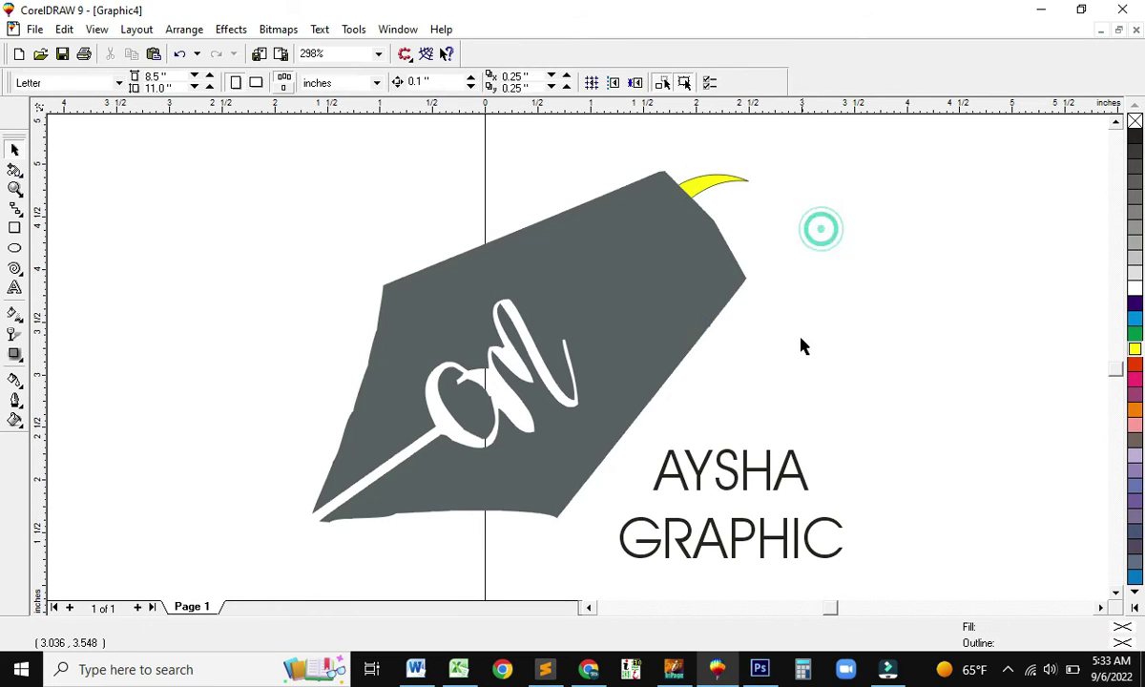
# Step: Duplicate the rotated crescent, place the copy just below the first tip and rotate it slightly further clockwise
pyautogui.click(701, 197)
pyautogui.hotkey('ctrl', 'd')
pyautogui.moveTo(699, 189); pyautogui.dragTo(674, 233)
pyautogui.click(776, 260)
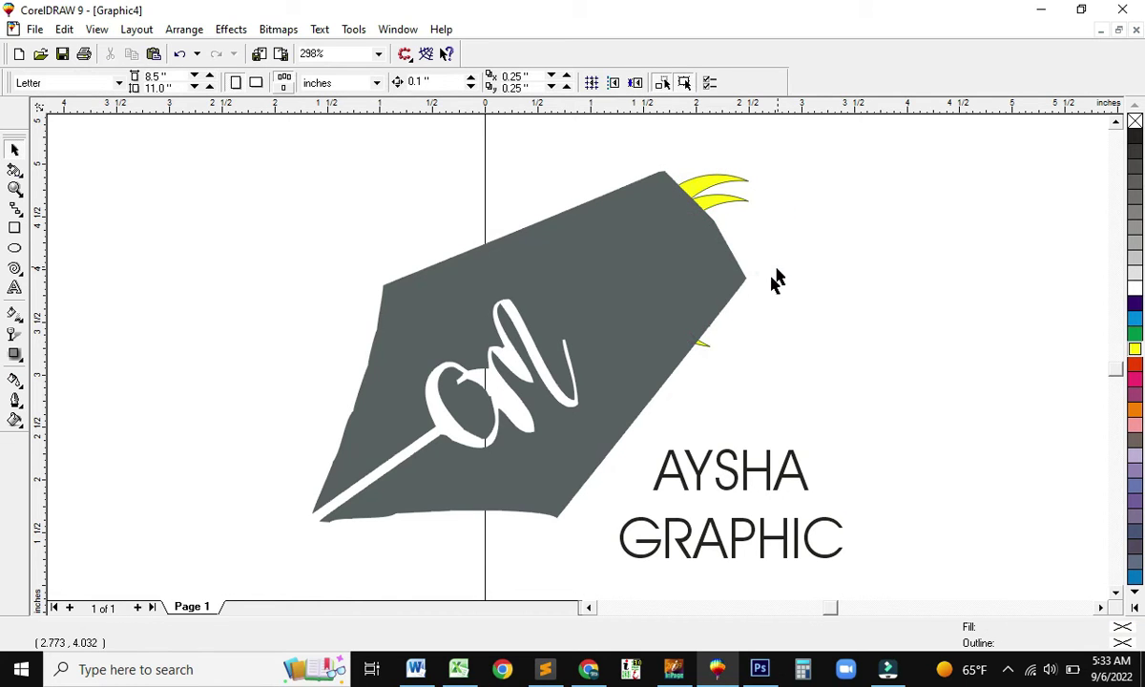
pyautogui.click(703, 346)
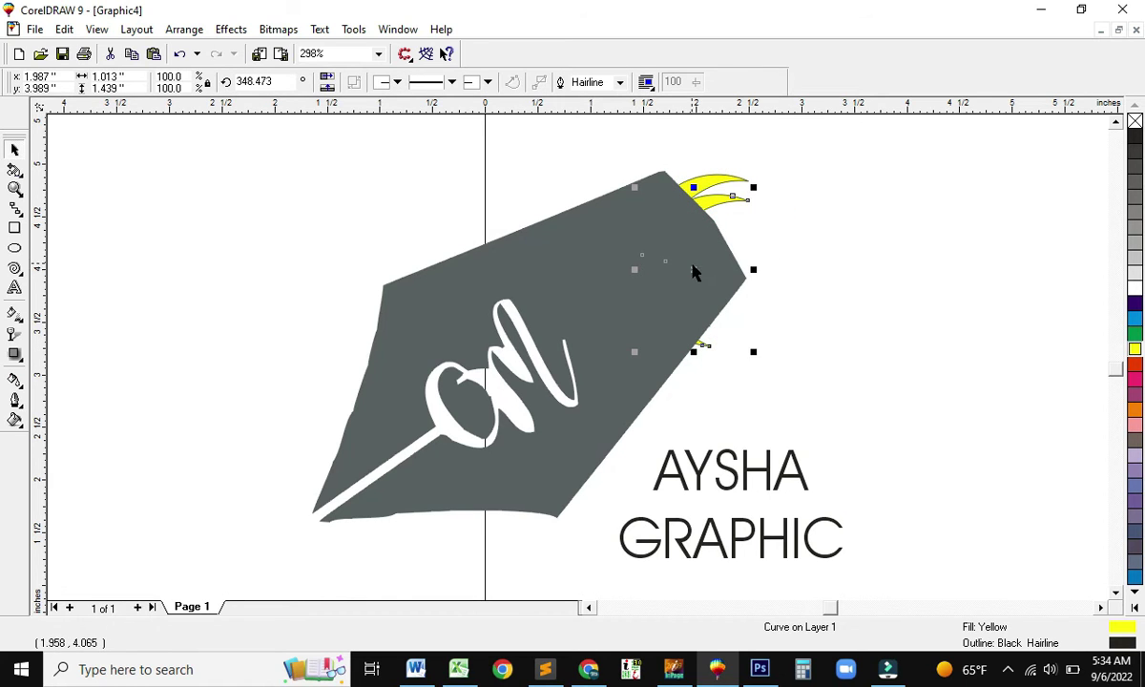
pyautogui.click(694, 272)
pyautogui.moveTo(759, 185); pyautogui.dragTo(763, 196)
pyautogui.click(814, 252)
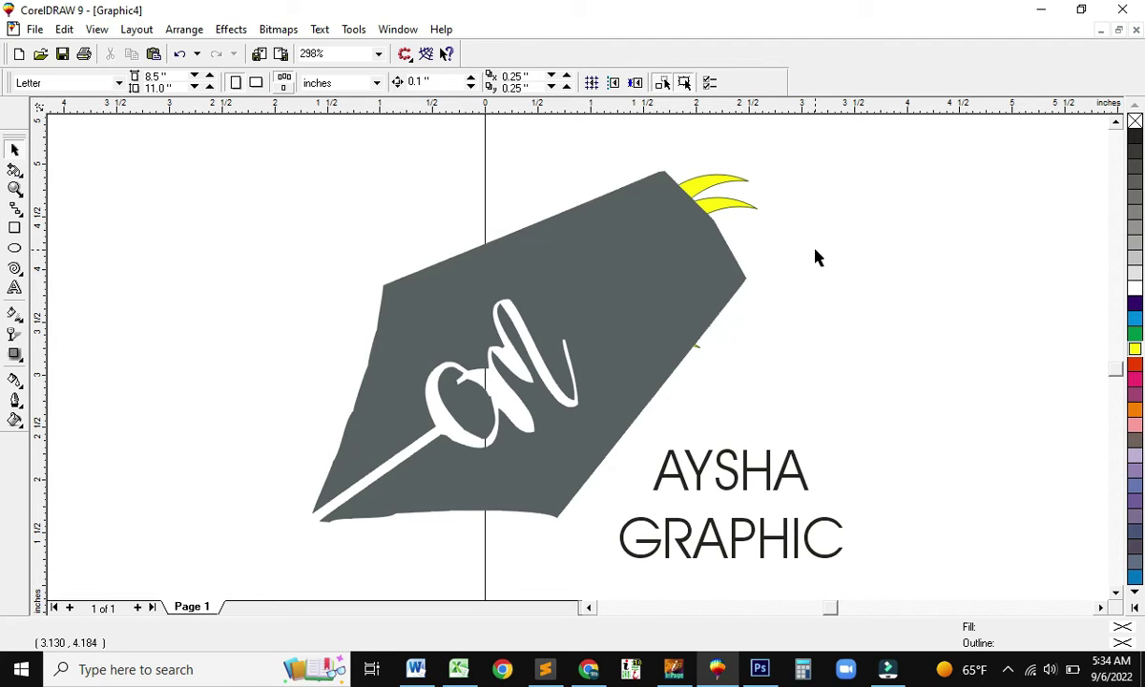
# Step: Undo the crescent work, the collar deletion and the blue, green and red band fills
pyautogui.click(741, 473)
pyautogui.hotkey('ctrl', 'z')
pyautogui.hotkey('ctrl', 'z')
pyautogui.hotkey('ctrl', 'z')
pyautogui.hotkey('ctrl', 'z')
pyautogui.hotkey('ctrl', 'z')
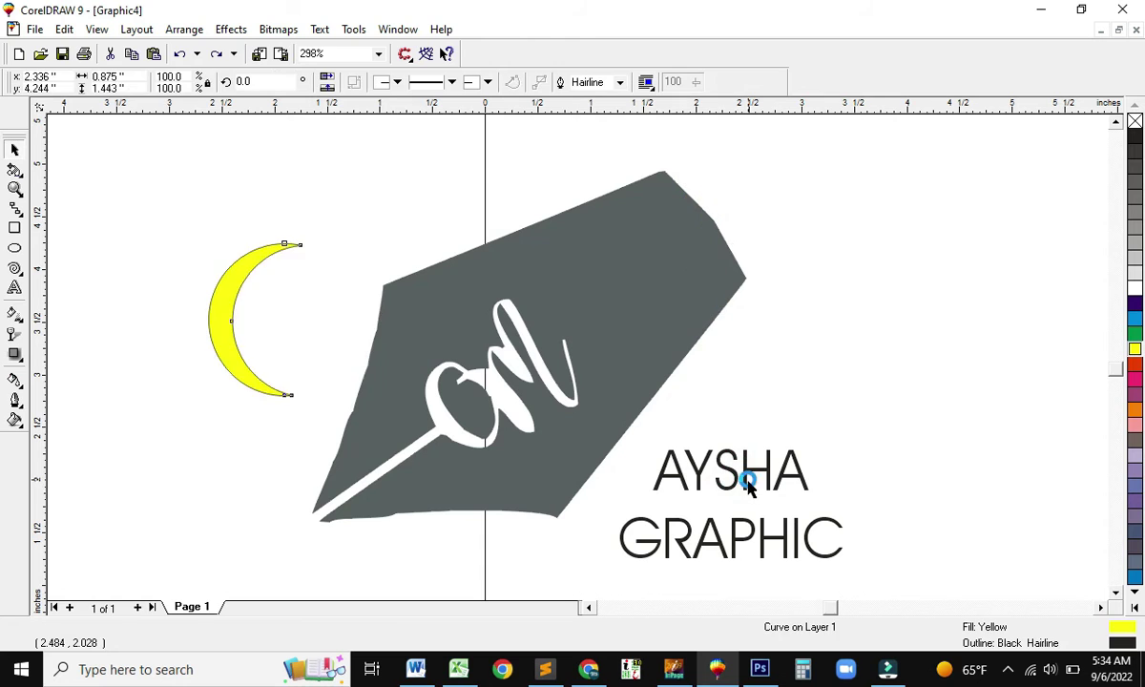
pyautogui.hotkey('ctrl', 'z')
pyautogui.hotkey('ctrl', 'z')
pyautogui.hotkey('ctrl', 'z')
pyautogui.hotkey('ctrl', 'z')
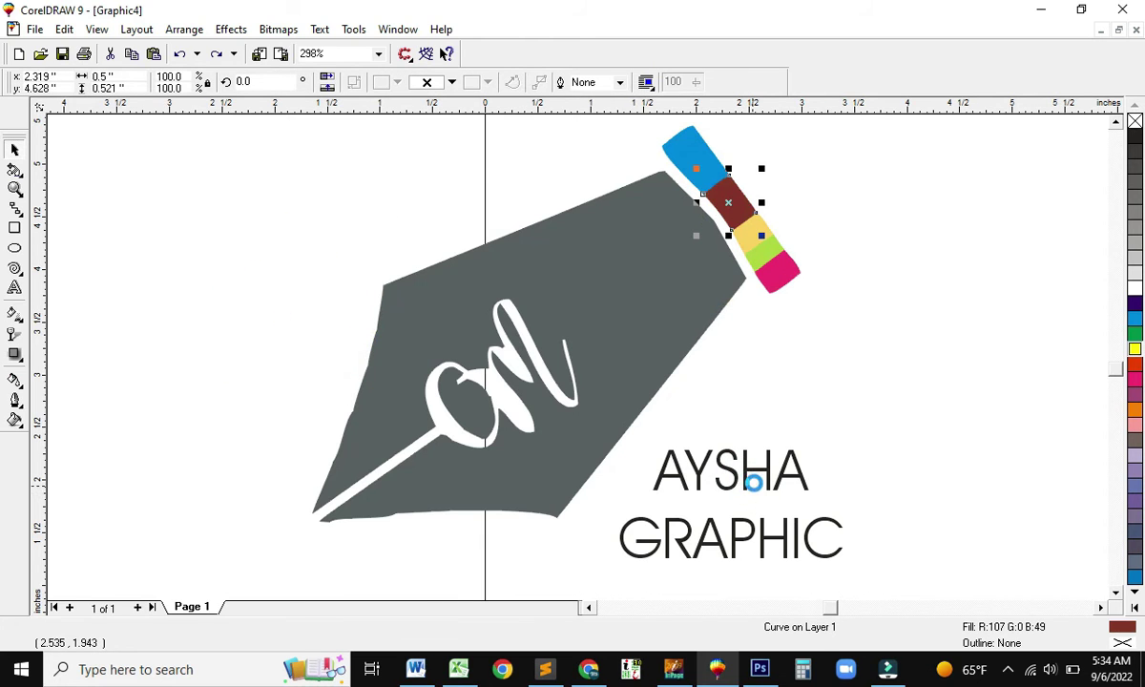
pyautogui.click(809, 461)
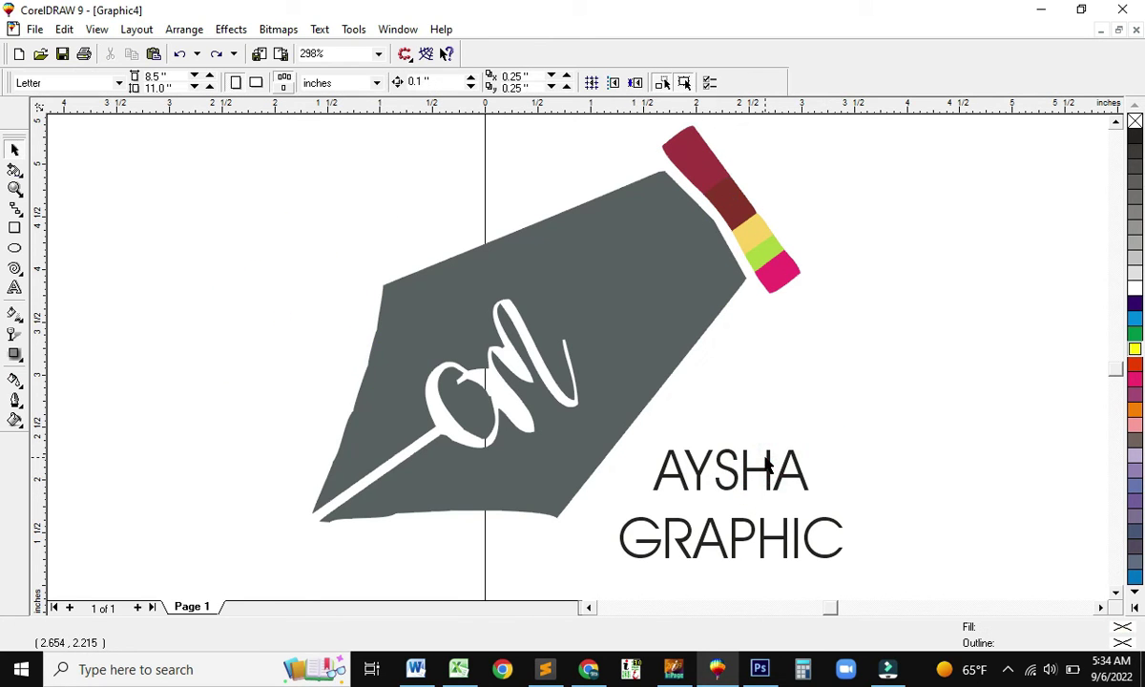
# Step: Fill the word AYSHA with yellow and the word GRAPHIC with red
pyautogui.press('F8')
pyautogui.click(654, 469)
pyautogui.moveTo(654, 470); pyautogui.dragTo(824, 469)
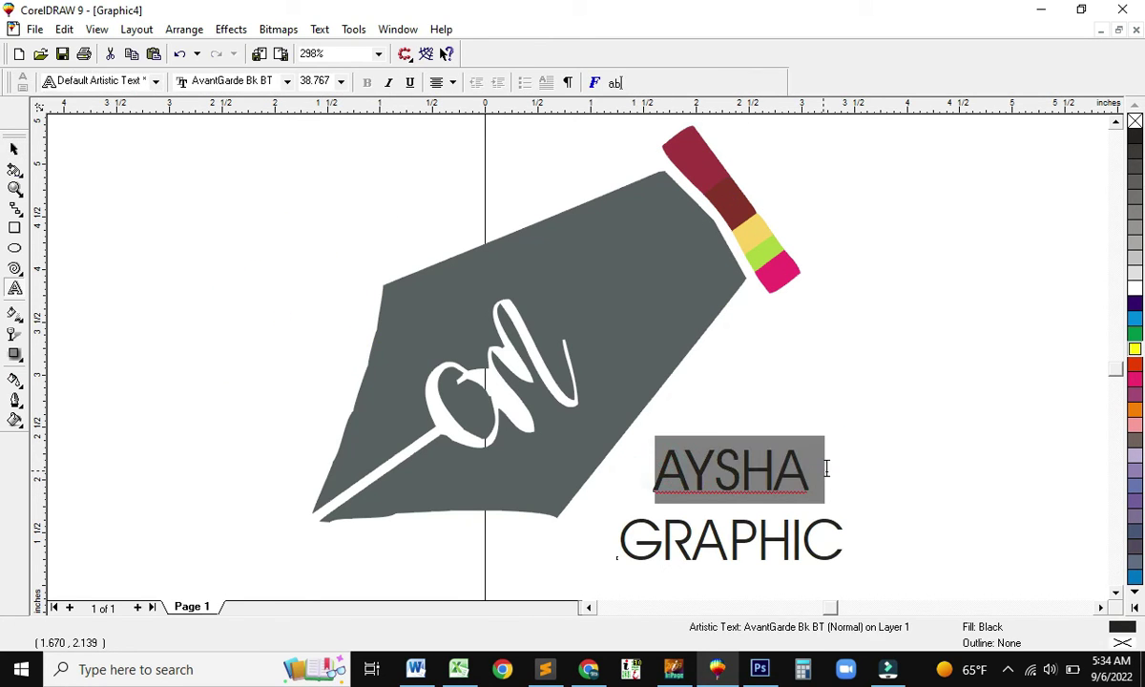
pyautogui.click(1132, 380)
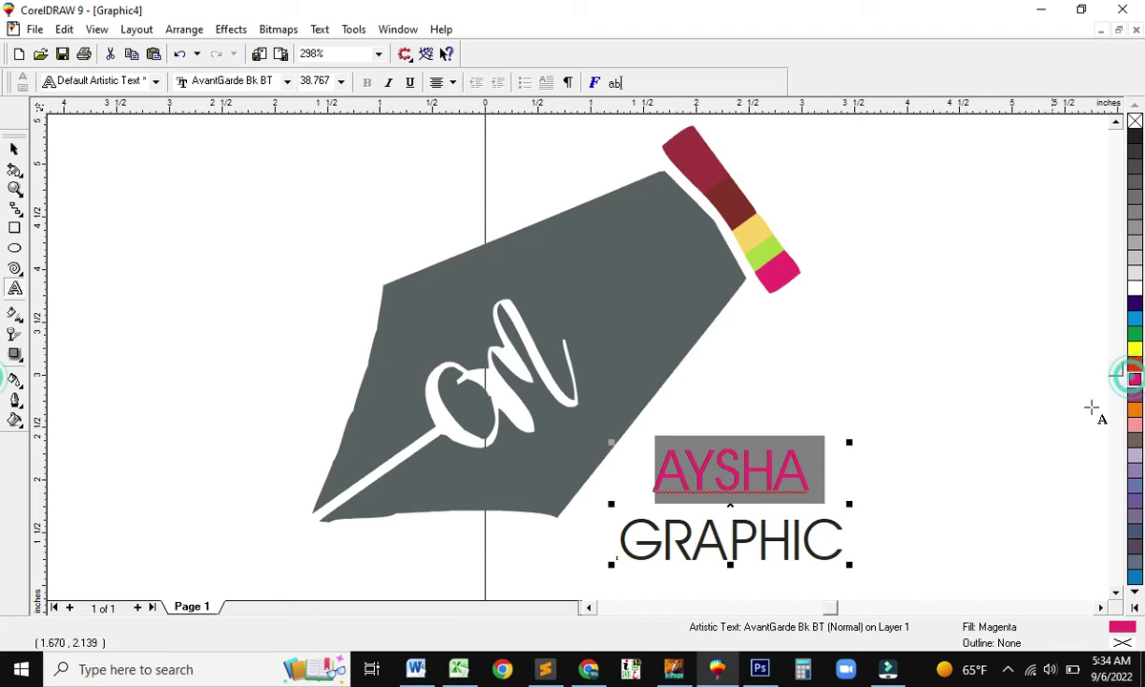
pyautogui.click(1134, 349)
pyautogui.moveTo(621, 541); pyautogui.dragTo(866, 538)
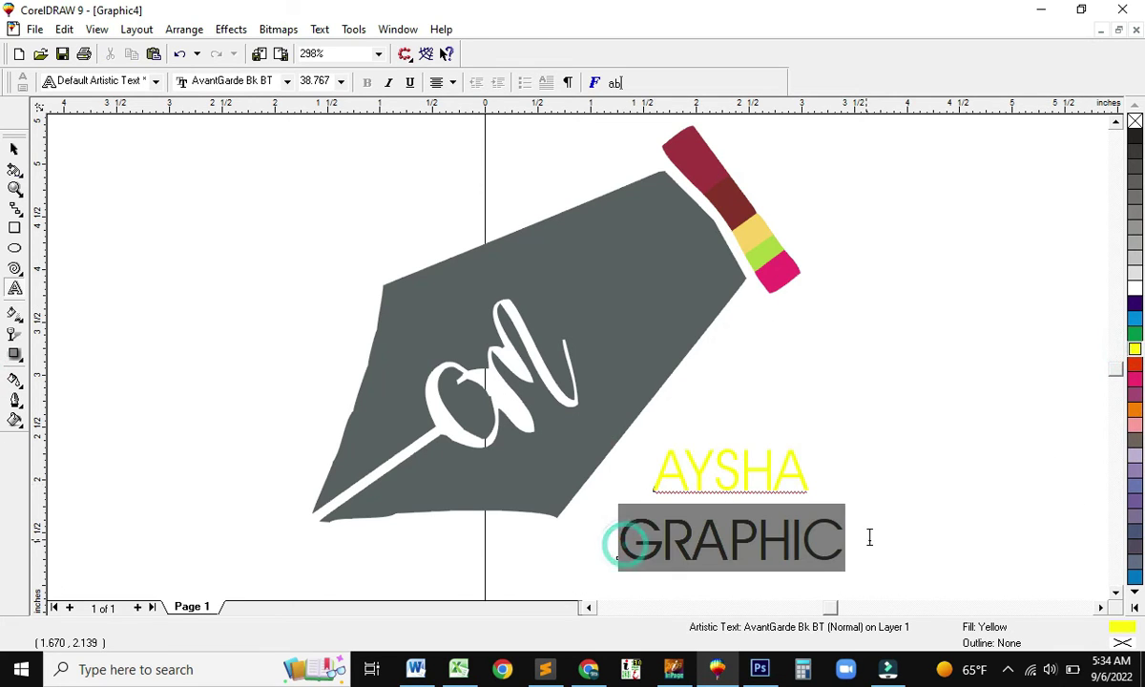
pyautogui.click(1134, 364)
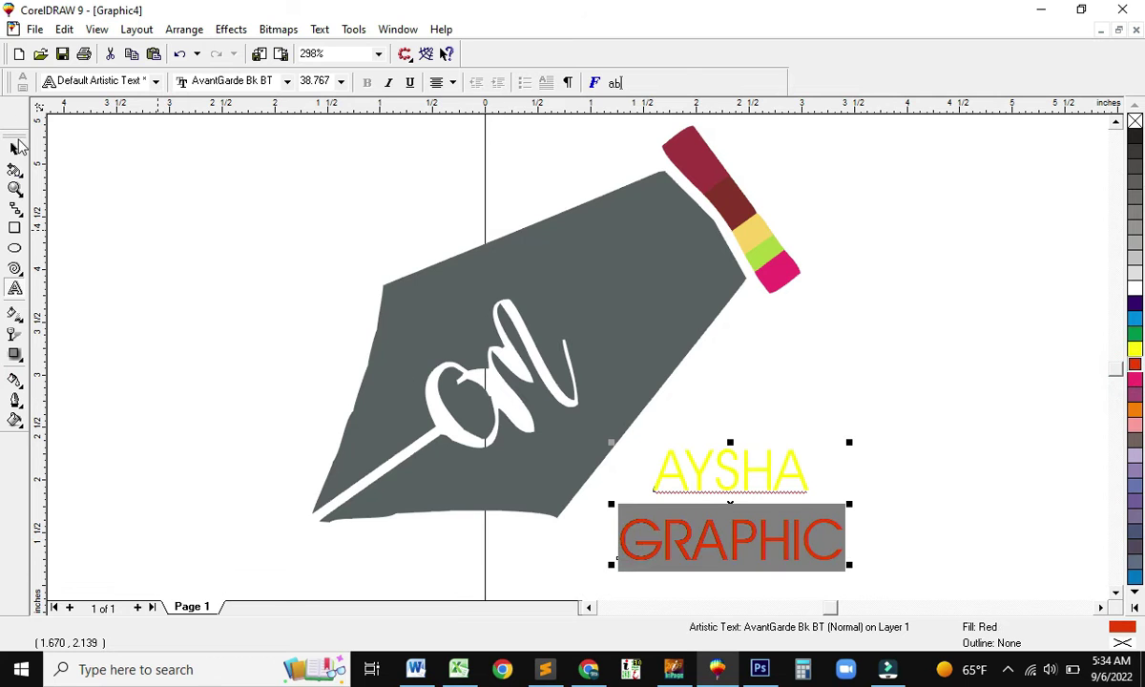
# Step: Shrink the AYSHA GRAPHIC text and move it up beside the nib's lower slanted edge
pyautogui.doubleClick(14, 149)
pyautogui.click(701, 465)
pyautogui.click(974, 446)
pyautogui.click(795, 471)
pyautogui.moveTo(850, 446); pyautogui.dragTo(799, 461)
pyautogui.click(819, 450)
pyautogui.moveTo(744, 506); pyautogui.dragTo(707, 421)
# Step: Fill the whole AYSHA GRAPHIC text with black
pyautogui.click(1134, 135)
pyautogui.click(997, 332)
pyautogui.click(813, 470)
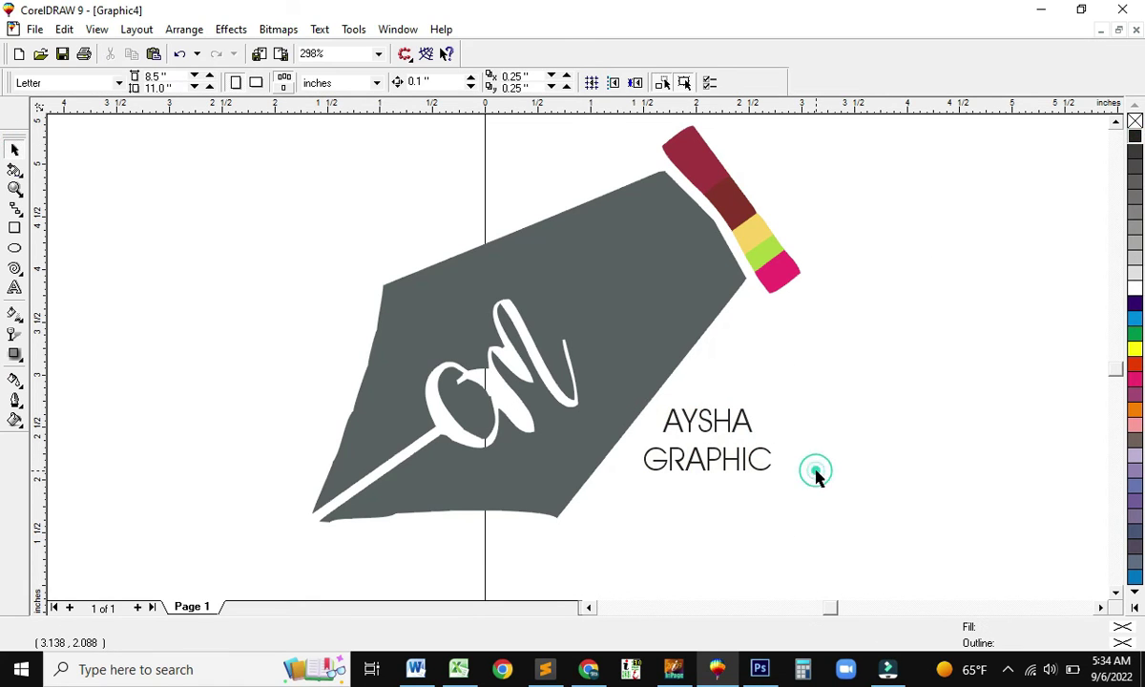
# Step: Fill the grey pen nib with red and delete the grey shape inside the round letter
pyautogui.click(626, 287)
pyautogui.press('F10')
pyautogui.press('space')
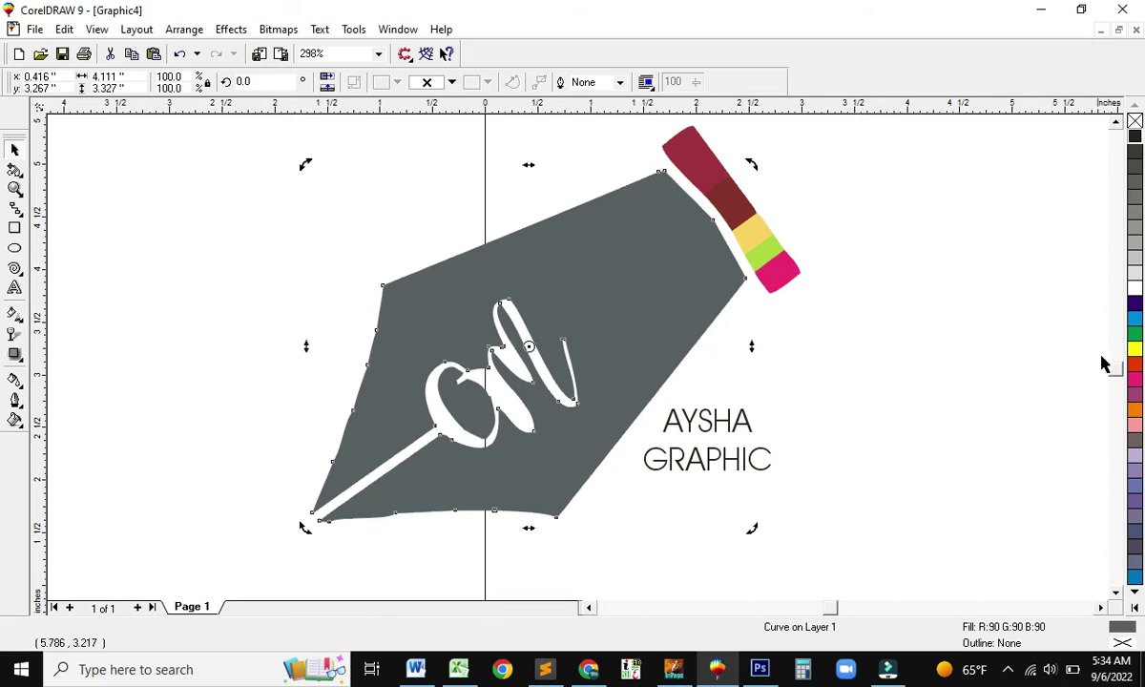
pyautogui.click(1134, 363)
pyautogui.click(787, 393)
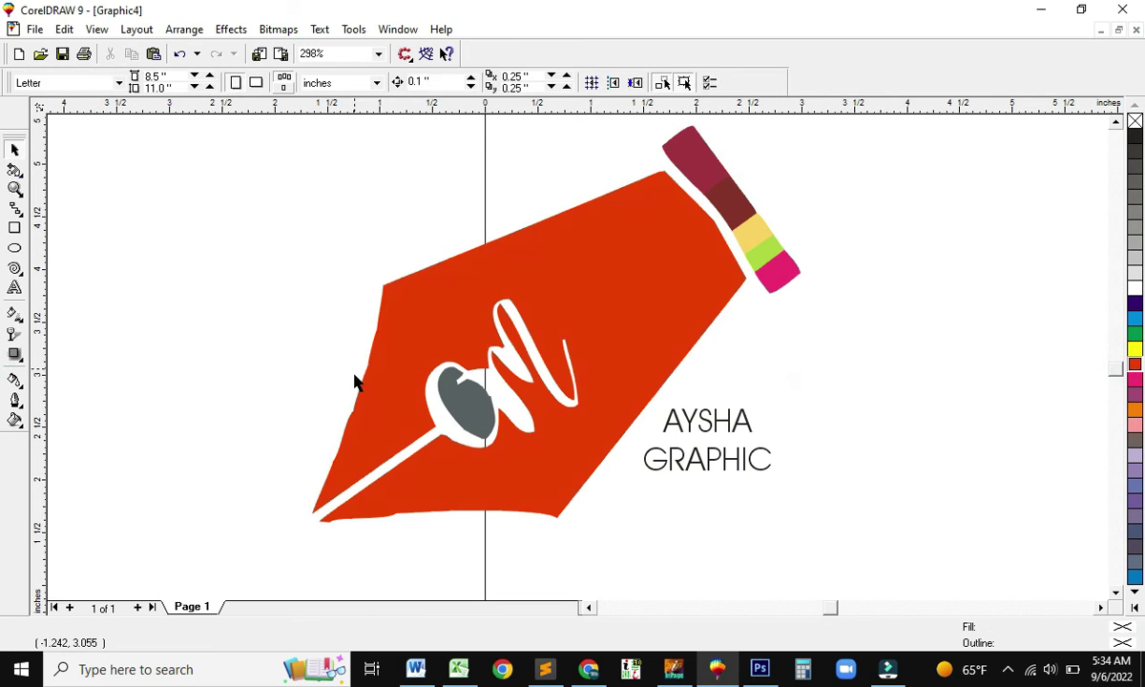
pyautogui.click(457, 412)
pyautogui.press('Delete')
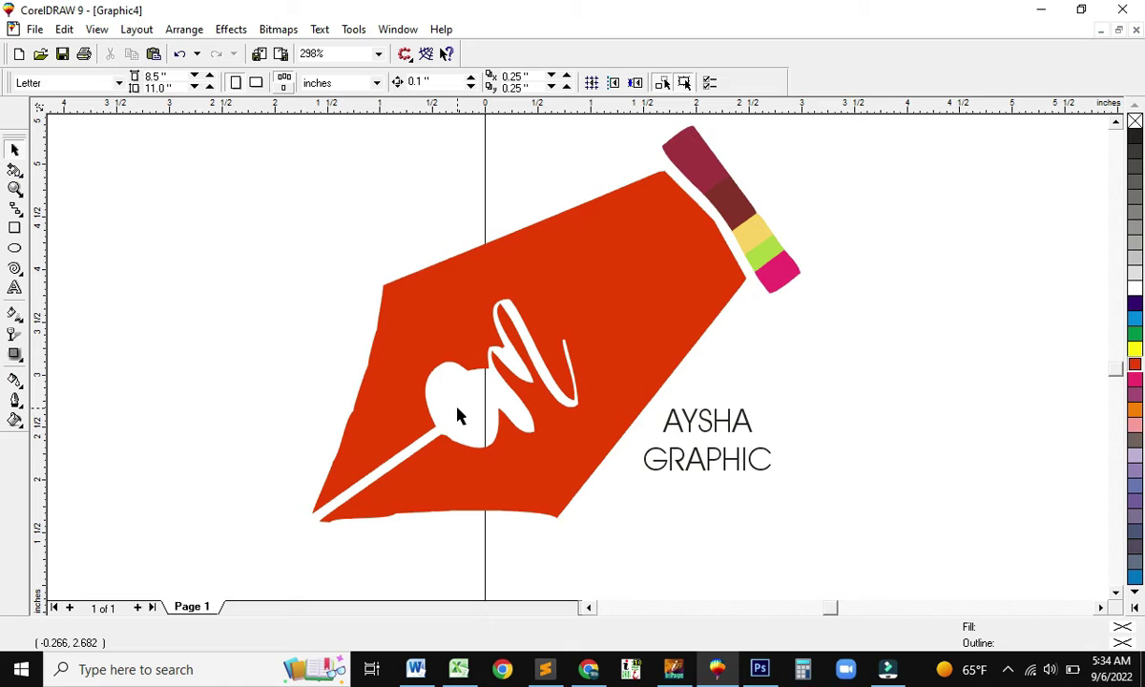
# Step: Delete all the logo artwork and place the cartoon bear picture from the desktop in the drawing
pyautogui.hotkey('ctrl', 'a')
pyautogui.press('Delete')
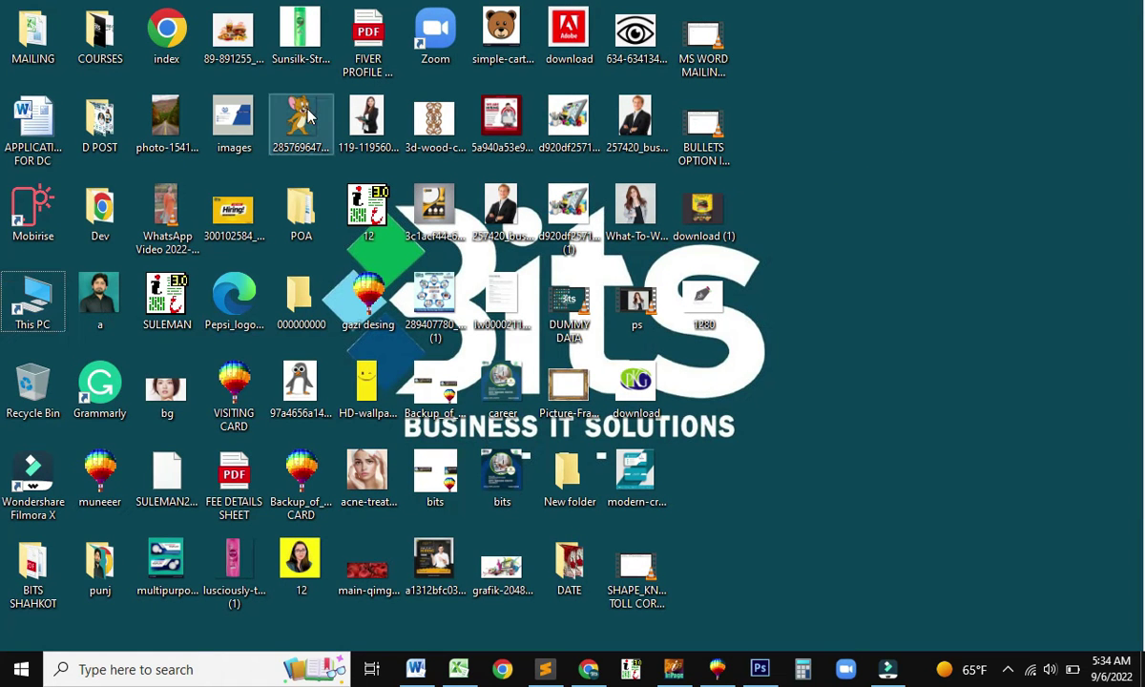
pyautogui.moveTo(501, 33); pyautogui.dragTo(505, 313)
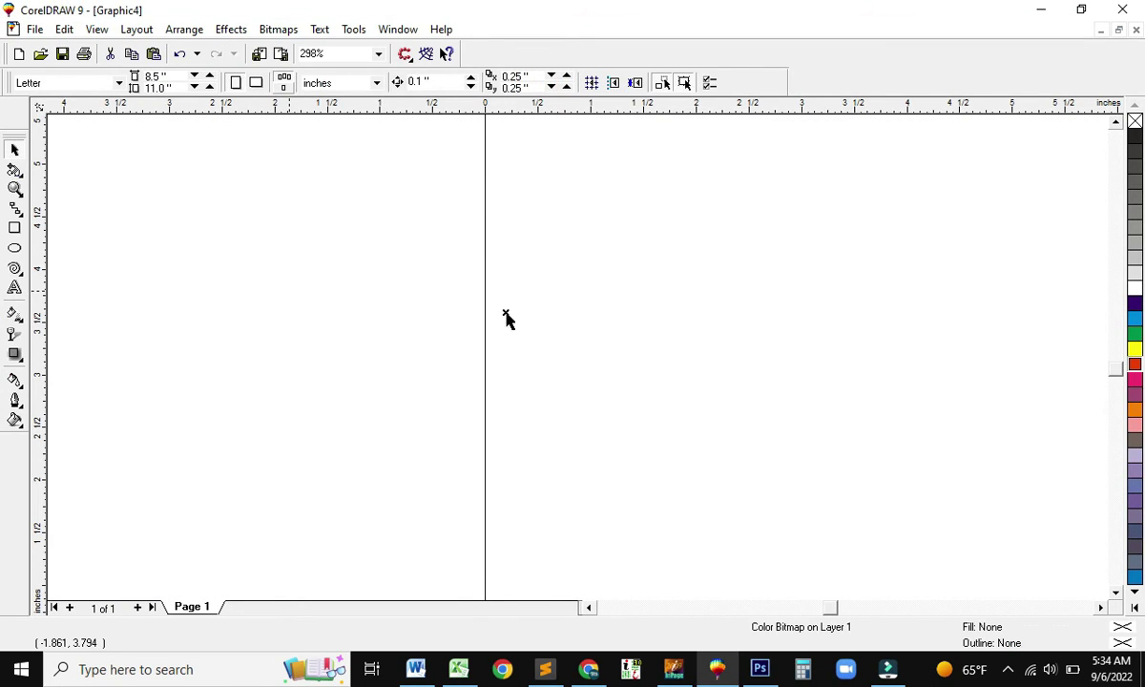
pyautogui.press('F4')
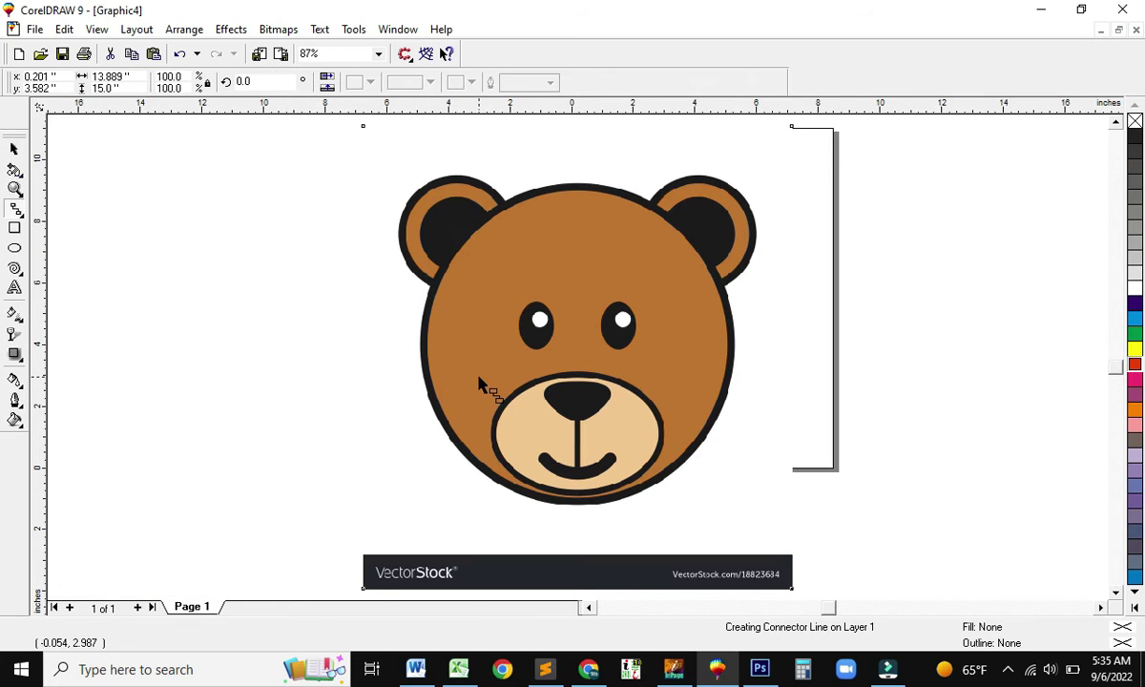
# Step: Trace the bear bitmap with the By Outline method in CorelTRACE and return the result to CorelDRAW
pyautogui.click(855, 227)
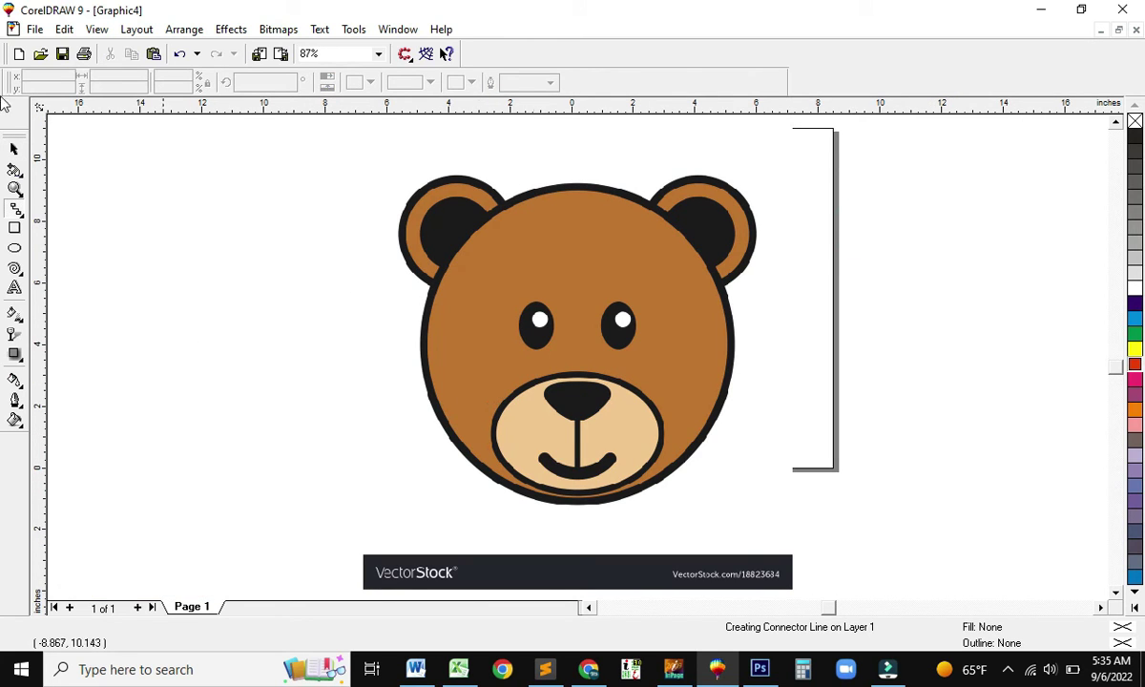
pyautogui.click(441, 235)
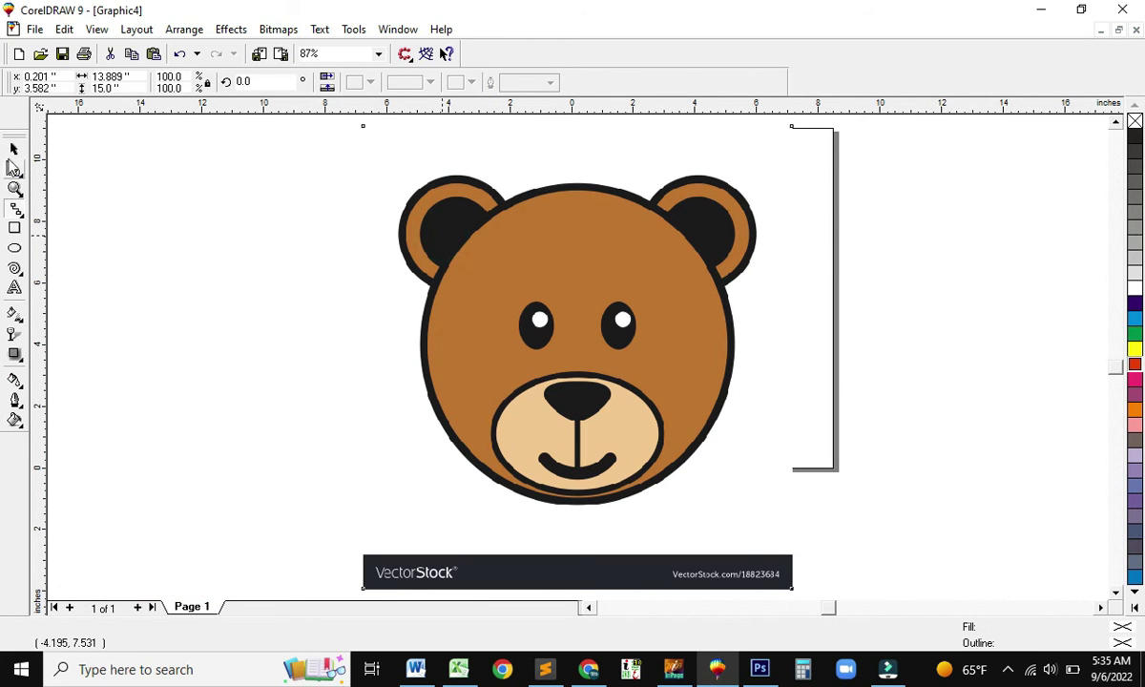
pyautogui.click(549, 243)
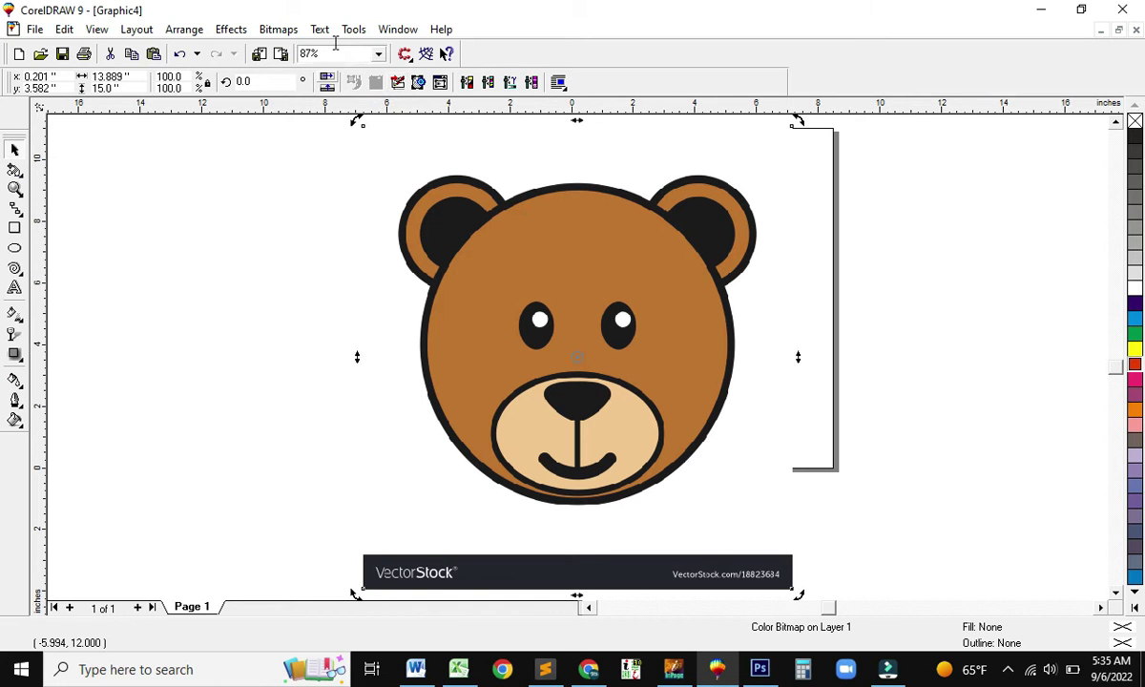
pyautogui.click(278, 29)
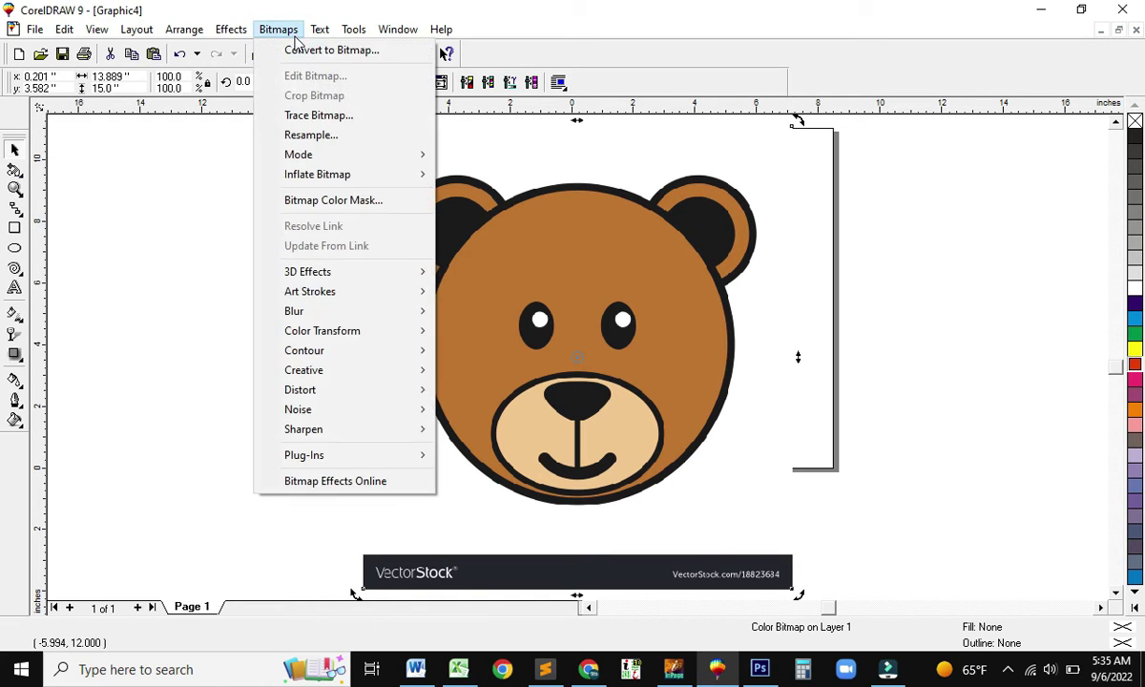
pyautogui.click(319, 114)
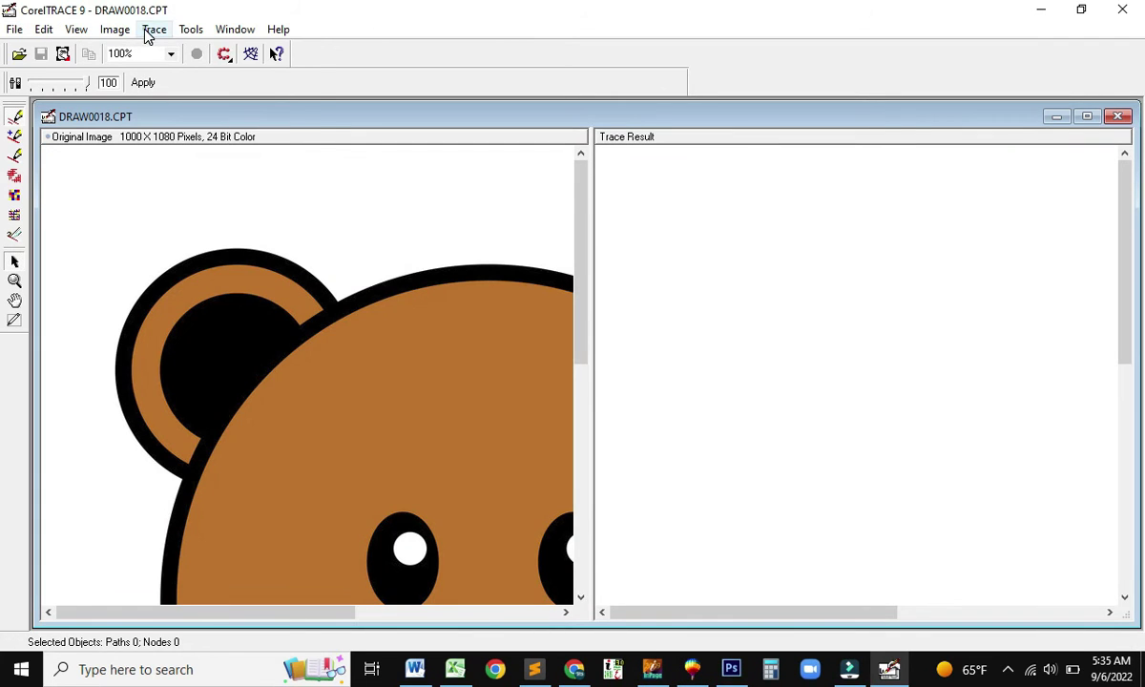
pyautogui.click(150, 30)
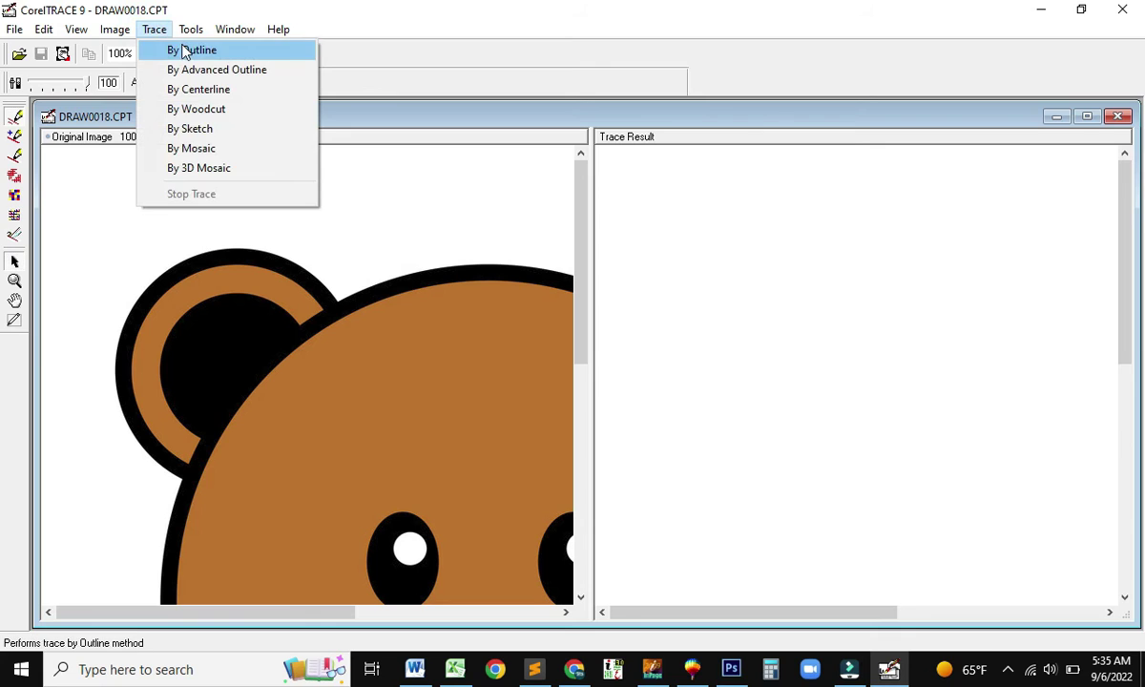
pyautogui.click(186, 49)
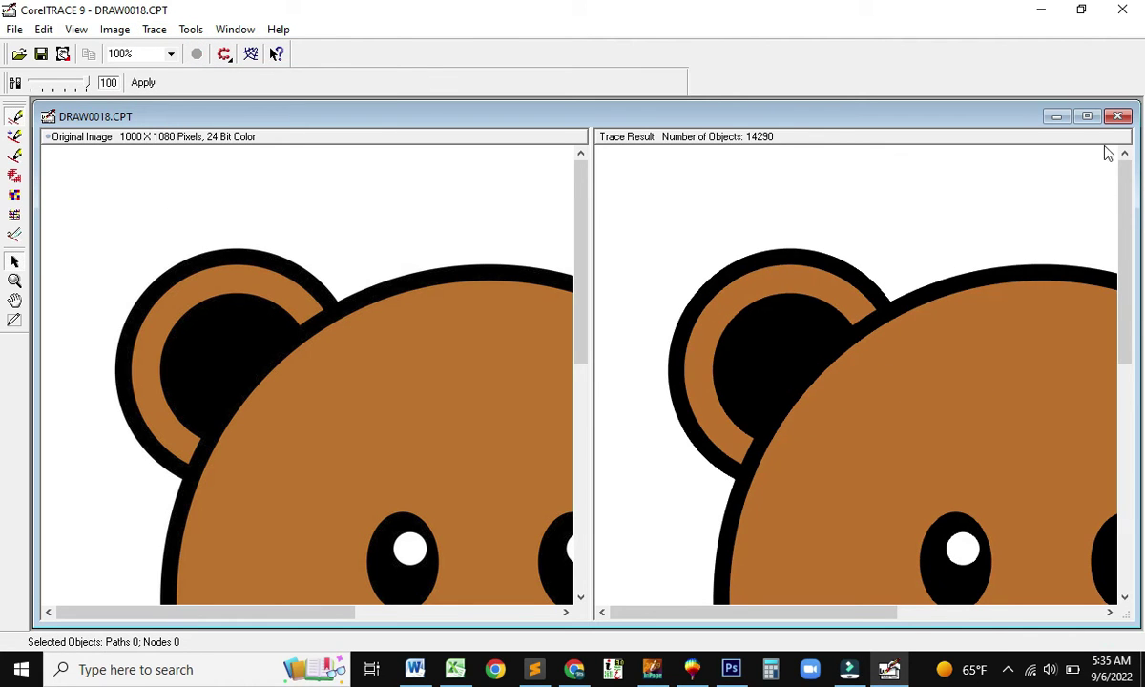
pyautogui.click(1116, 119)
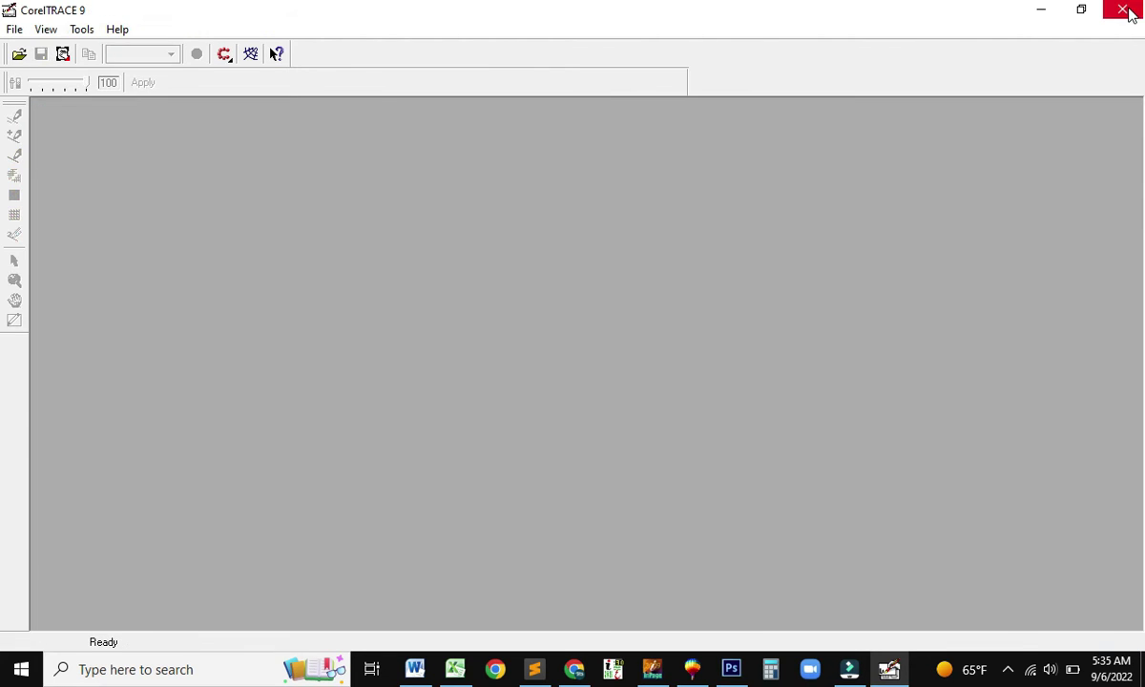
pyautogui.click(1123, 10)
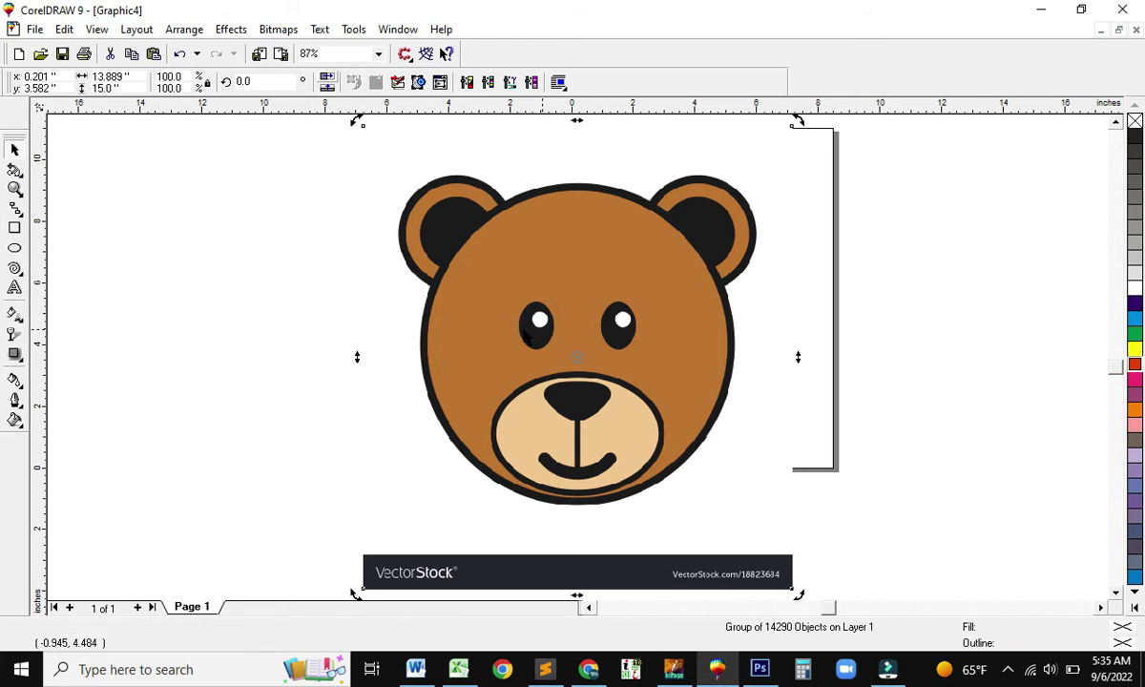
# Step: Move the traced bear group off to the left of the original and delete the original bitmap
pyautogui.moveTo(572, 308); pyautogui.dragTo(161, 306)
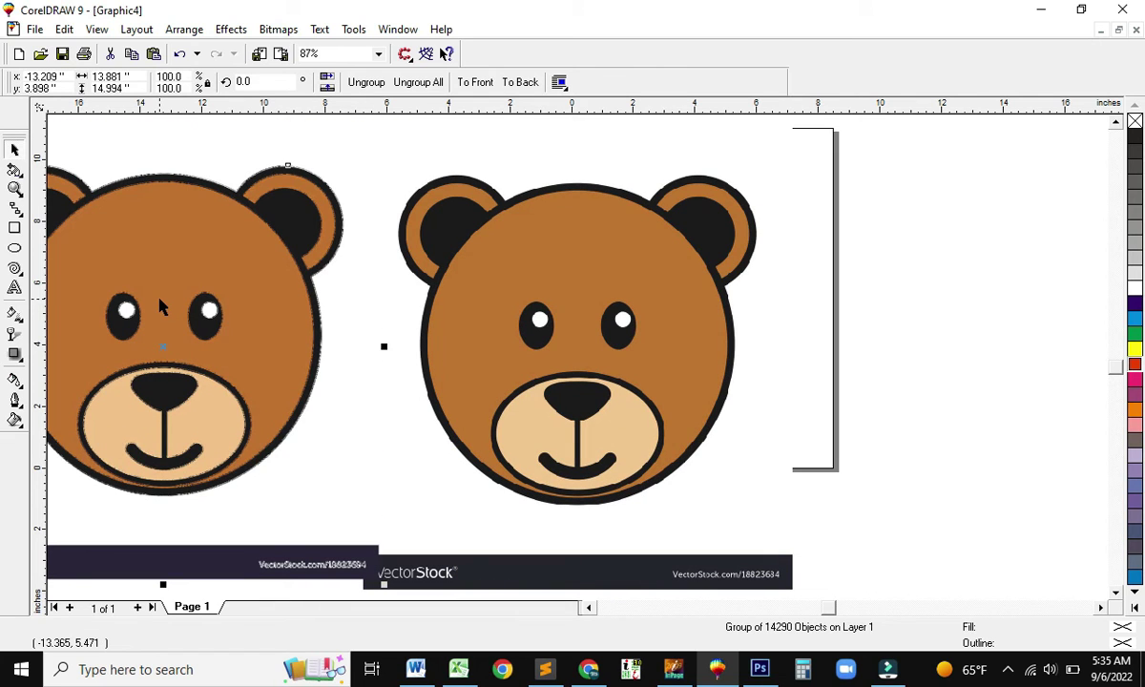
pyautogui.click(664, 312)
pyautogui.press('Delete')
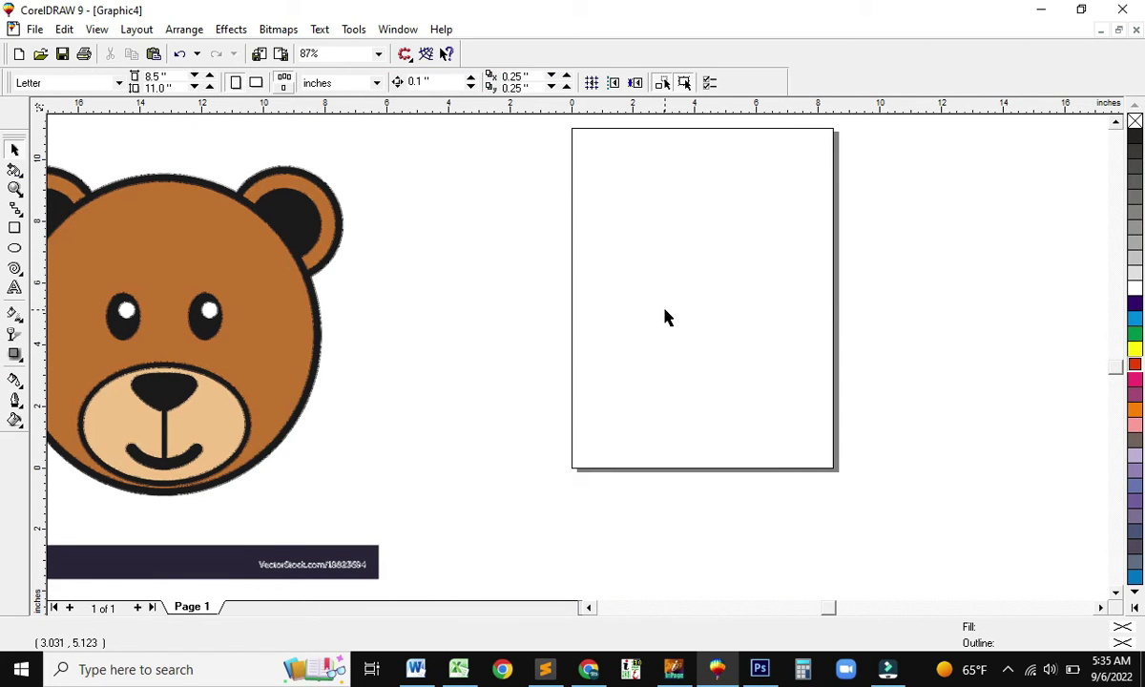
pyautogui.press('F4')
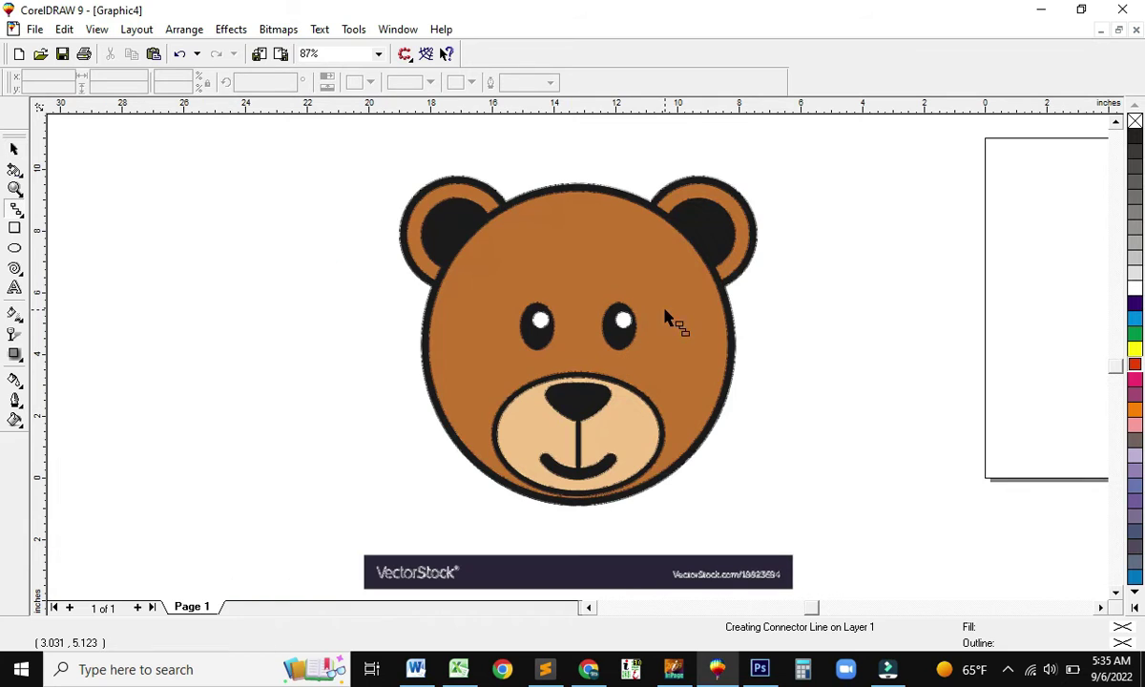
# Step: Ungroup the traced bear into individual objects and clear the selection
pyautogui.click(13, 150)
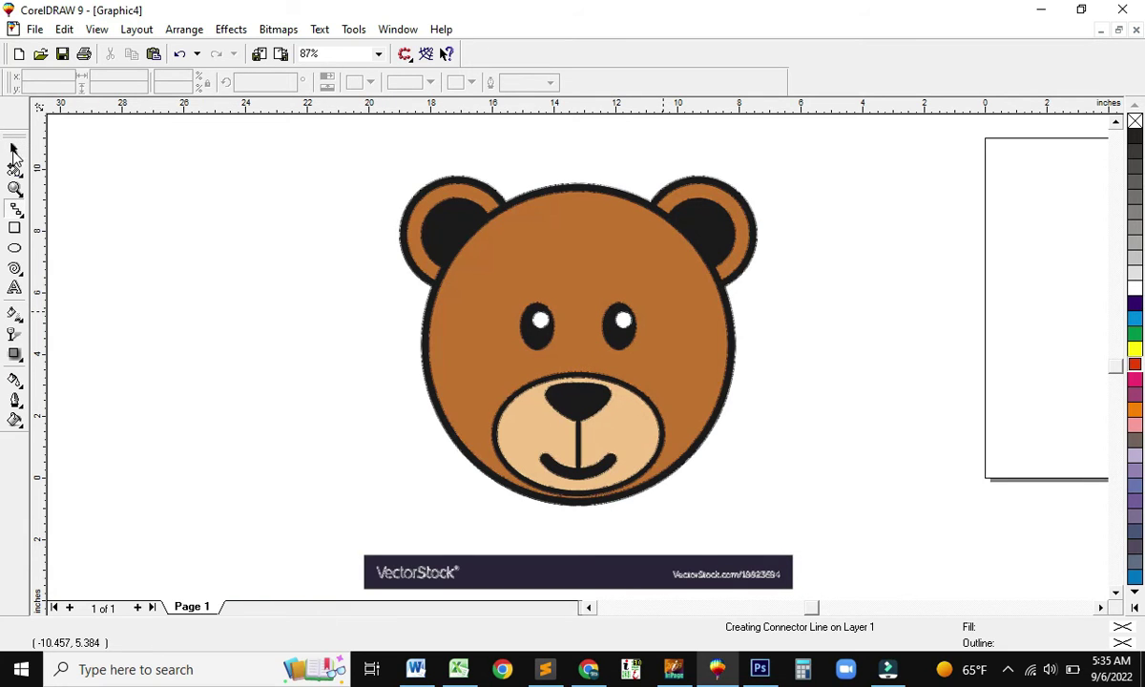
pyautogui.click(463, 263)
pyautogui.rightClick(462, 264)
pyautogui.click(494, 291)
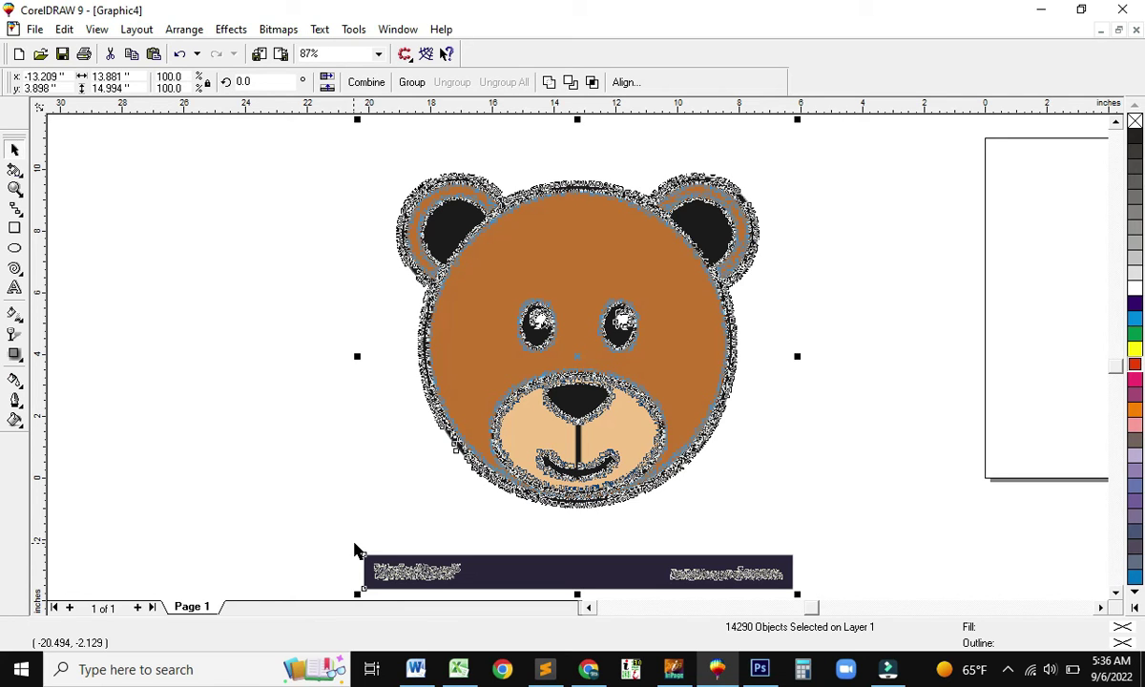
pyautogui.click(201, 406)
pyautogui.click(288, 526)
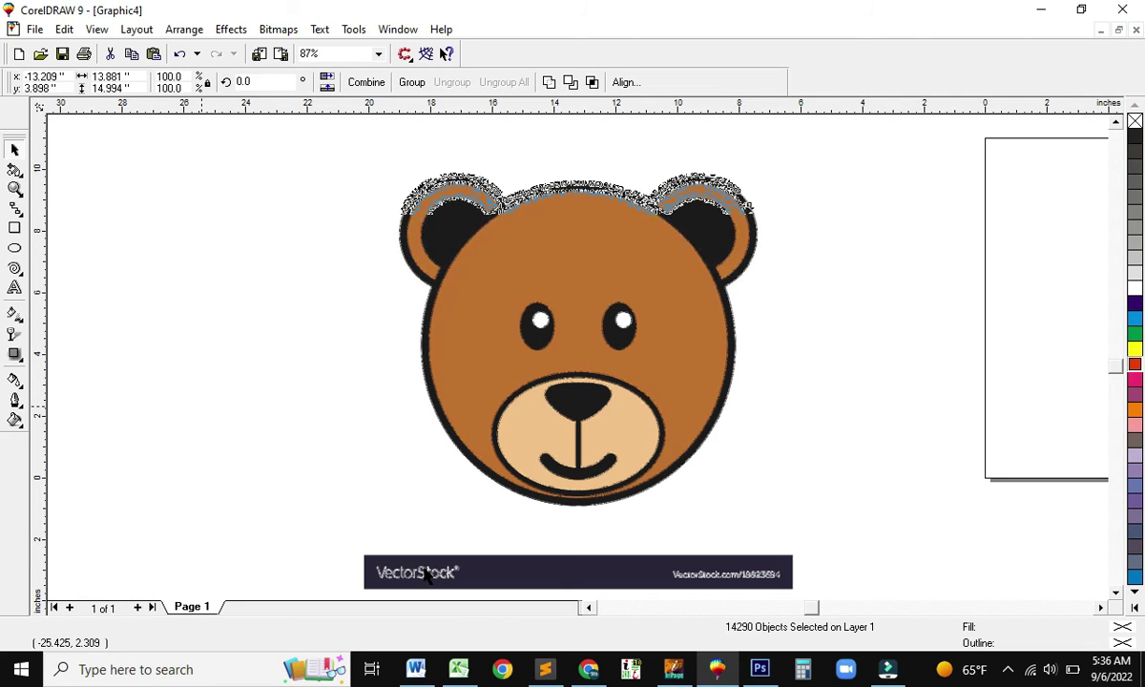
pyautogui.press('Escape')
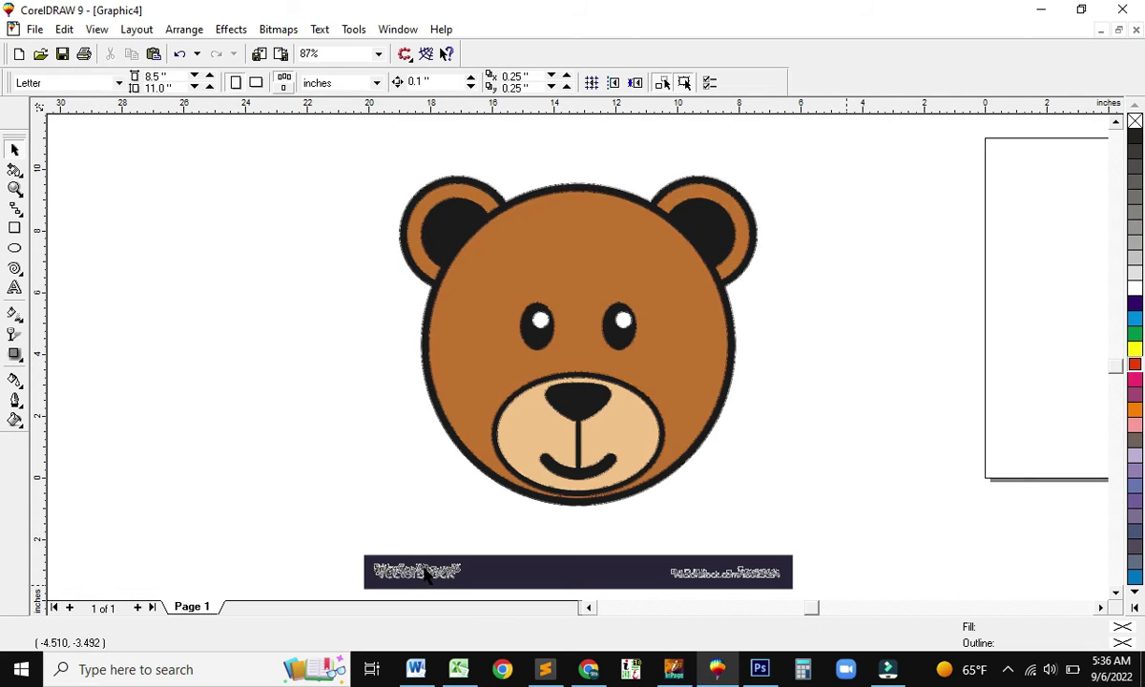
# Step: Delete the VectorStock lettering and its dark banner below the bear
pyautogui.click(425, 571)
pyautogui.click(424, 570)
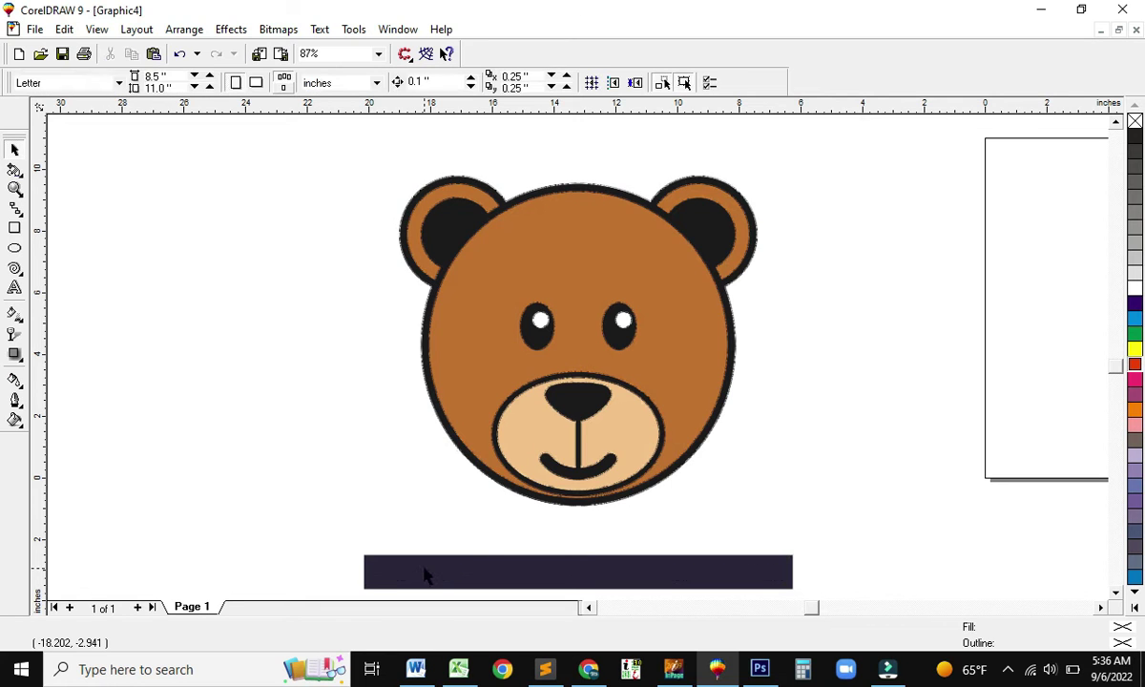
pyautogui.click(425, 571)
pyautogui.press('Delete')
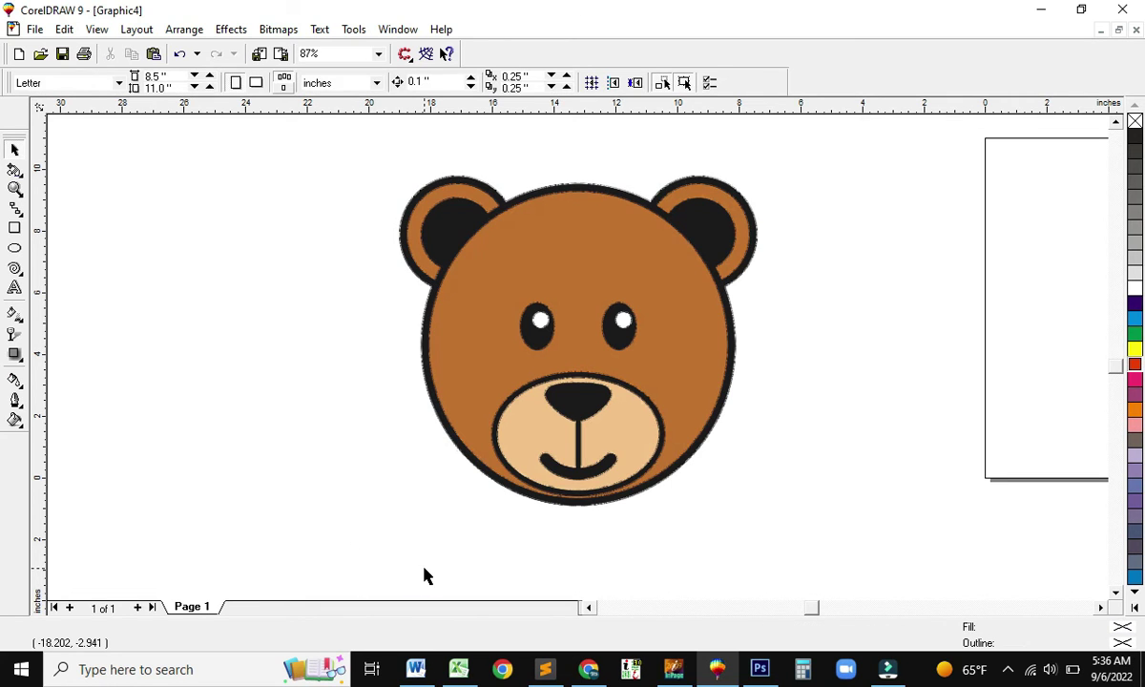
# Step: Fill the bear's black head-and-ears outline shape with yellow
pyautogui.press('F4')
pyautogui.press('F5')
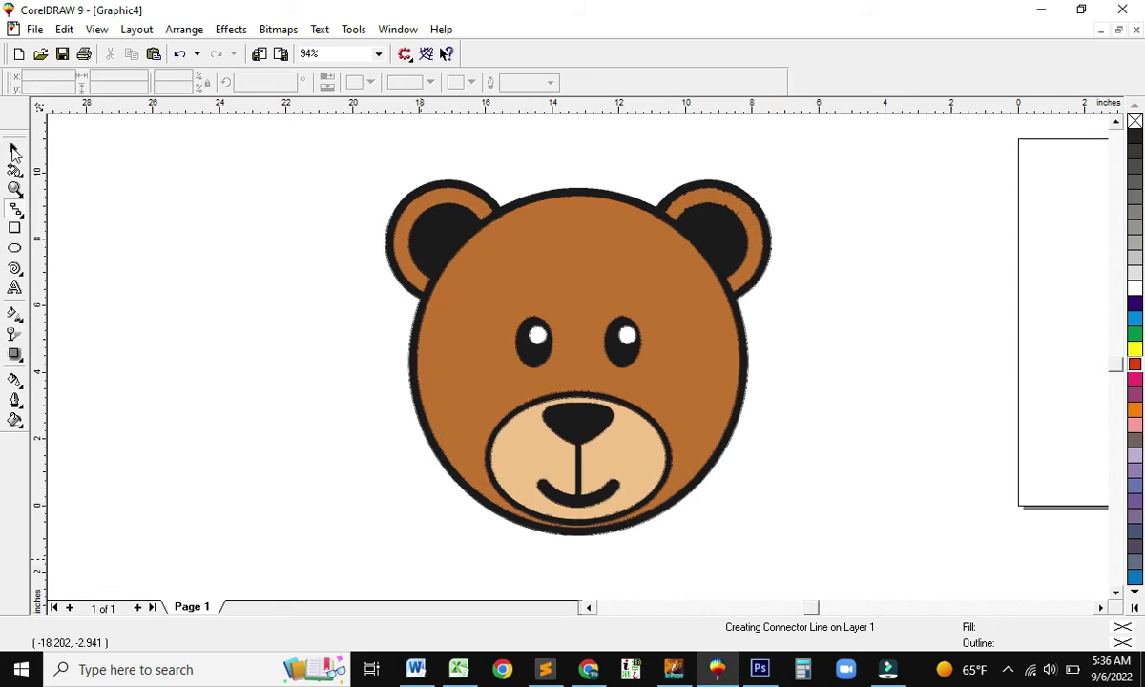
pyautogui.press('space')
pyautogui.click(450, 235)
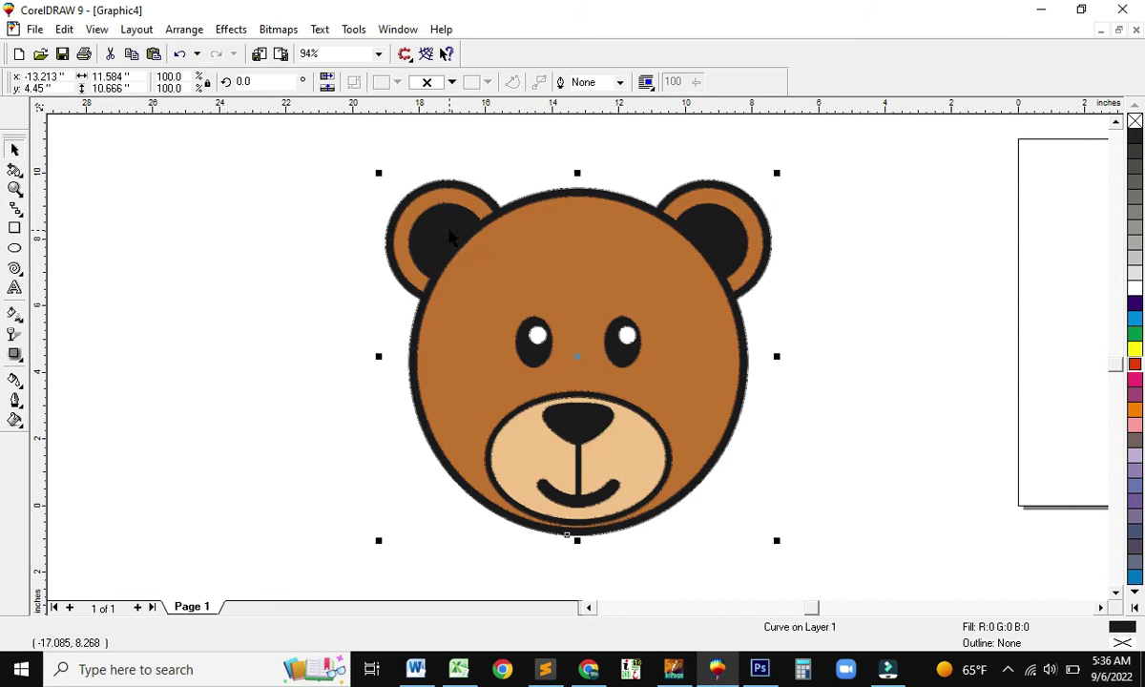
pyautogui.rightClick(451, 237)
pyautogui.click(233, 256)
pyautogui.click(432, 243)
pyautogui.click(1135, 348)
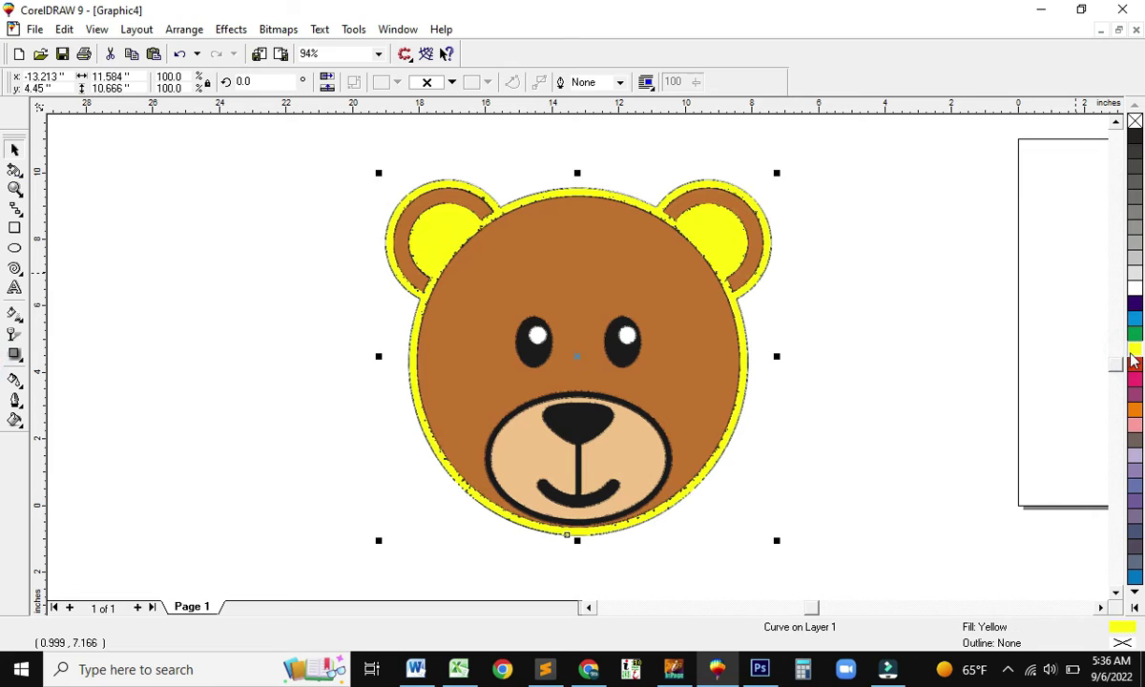
pyautogui.click(930, 352)
# Step: Fill the bear's brown face and its beige muzzle with pink
pyautogui.click(618, 274)
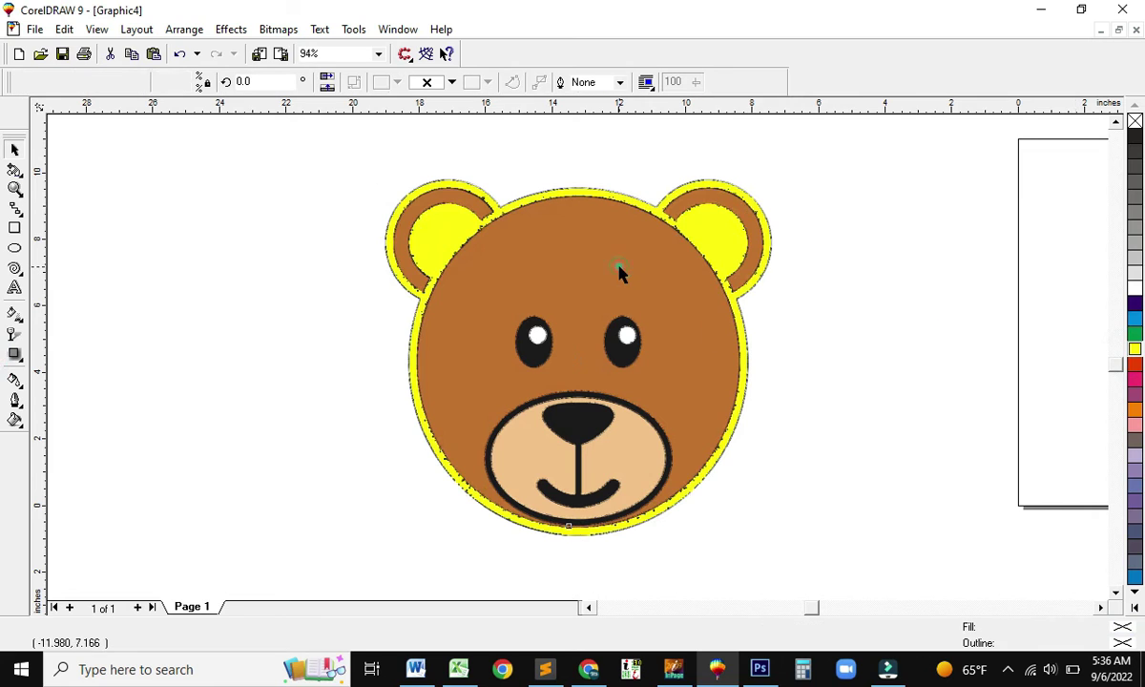
pyautogui.click(1135, 379)
pyautogui.click(919, 437)
pyautogui.click(612, 456)
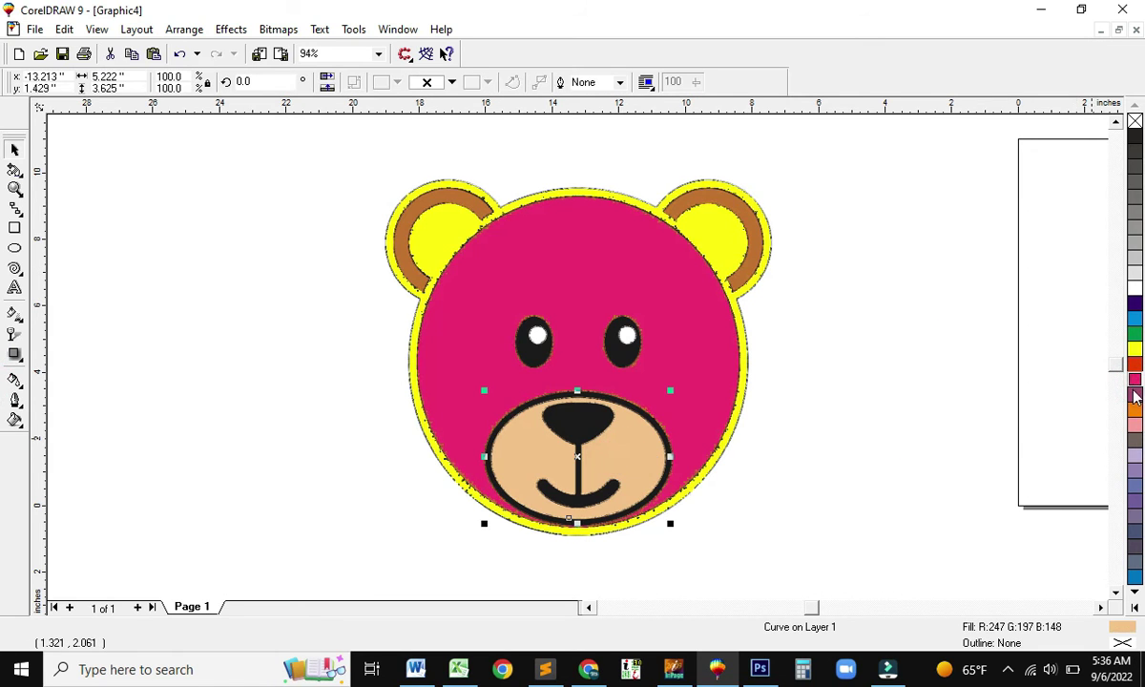
pyautogui.click(1135, 379)
pyautogui.click(935, 458)
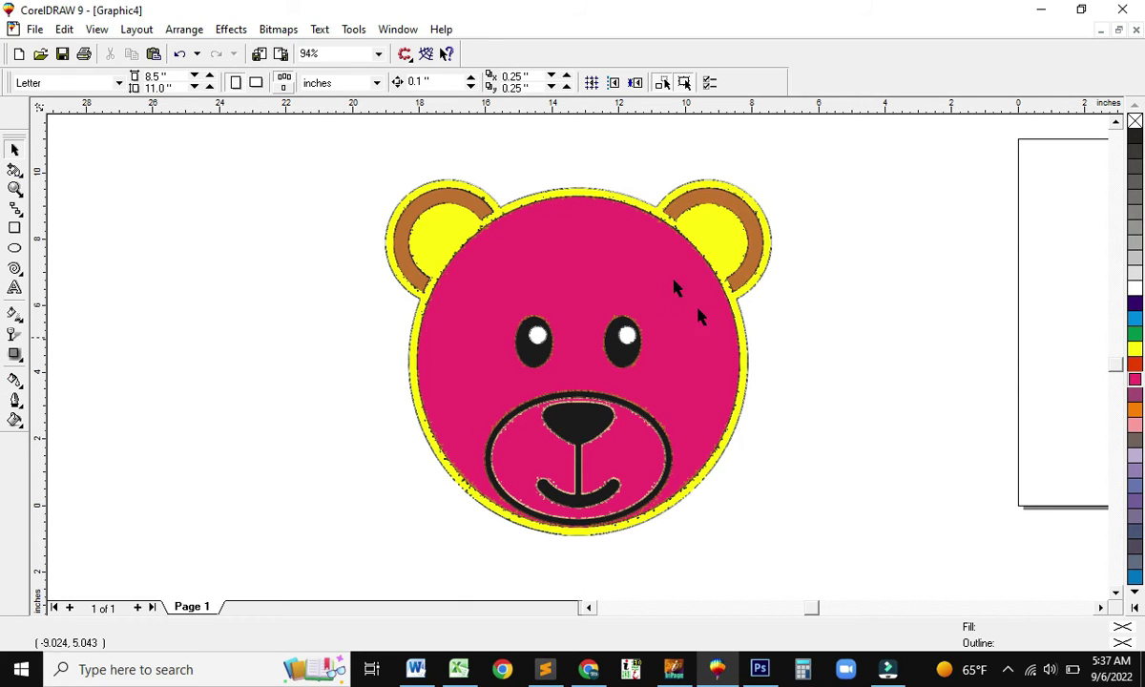
# Step: Give the yellow head-and-ears shape a yellow outline
pyautogui.click(624, 203)
pyautogui.click(901, 355)
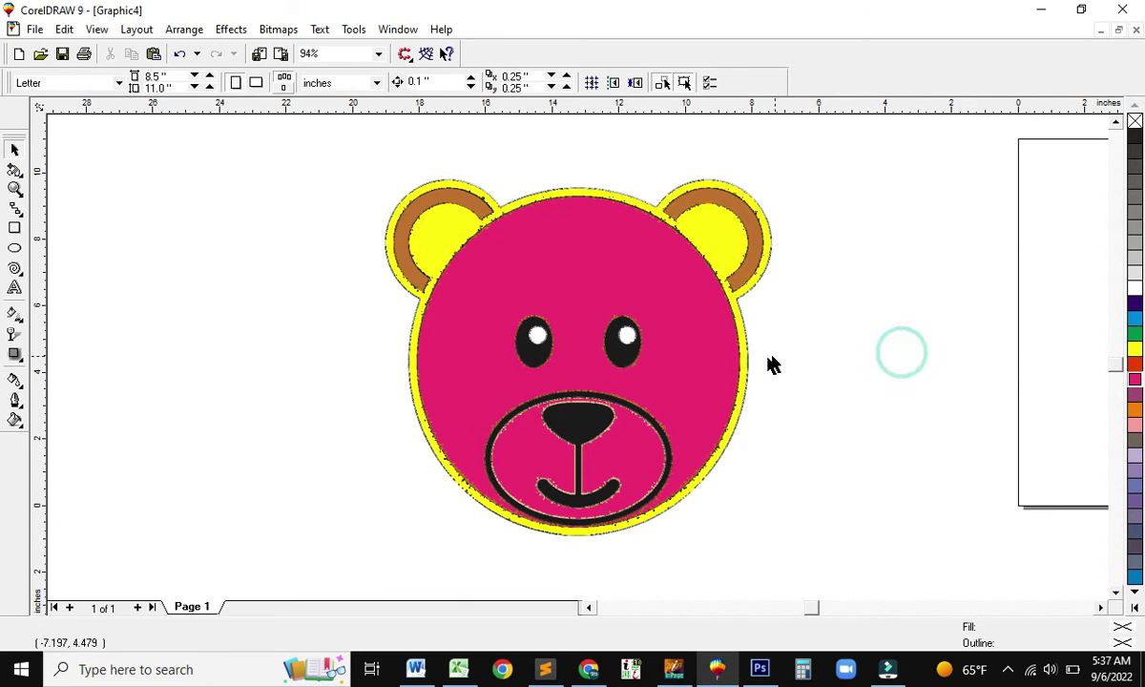
pyautogui.click(744, 372)
pyautogui.rightClick(1135, 348)
pyautogui.click(921, 404)
# Step: Pull the bear apart, moving the pink face and yellow head shape to the left and the nose and mouth to the right
pyautogui.moveTo(568, 303); pyautogui.dragTo(348, 328)
pyautogui.moveTo(460, 228); pyautogui.dragTo(259, 239)
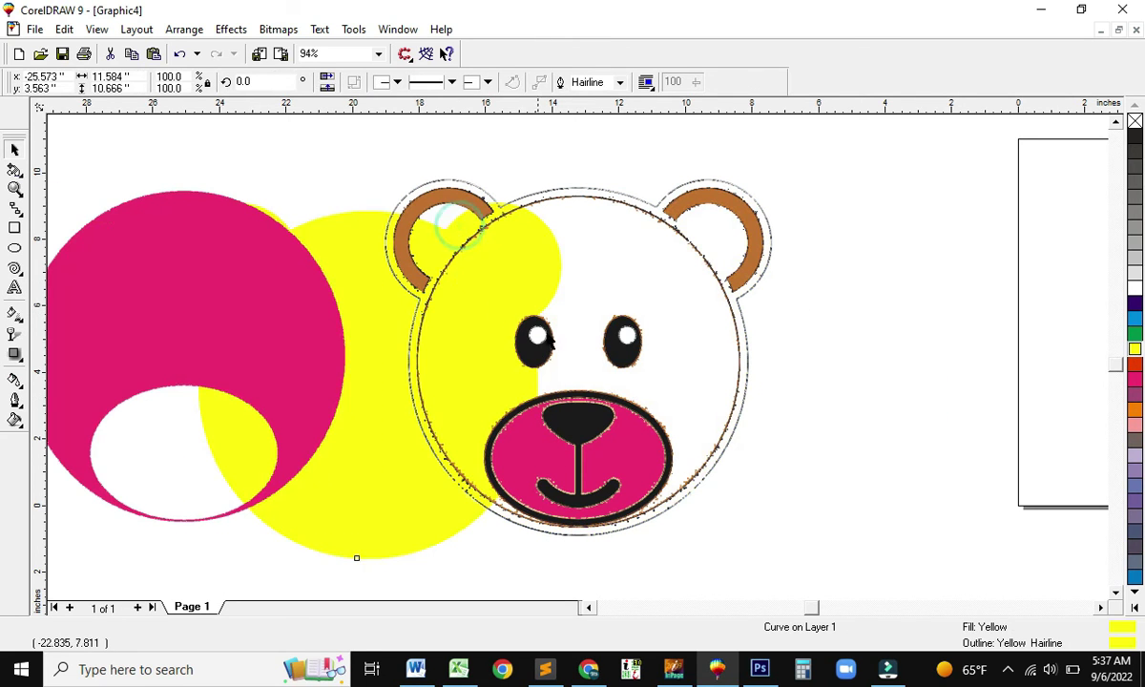
pyautogui.moveTo(595, 425); pyautogui.dragTo(812, 401)
pyautogui.moveTo(747, 257); pyautogui.dragTo(901, 108)
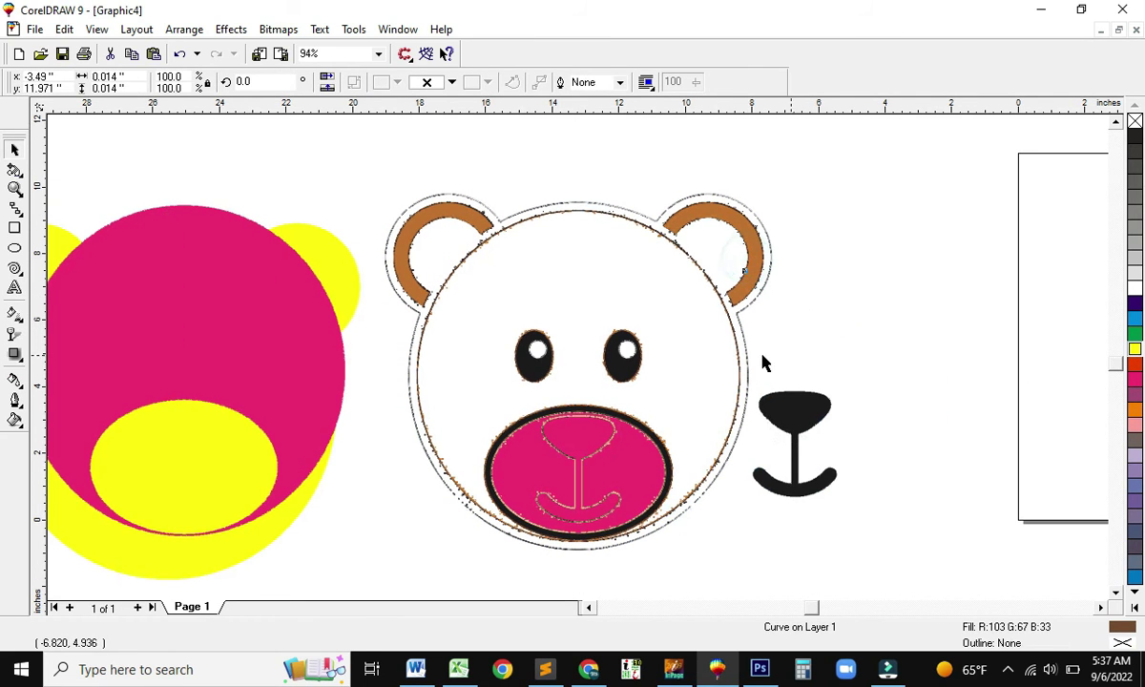
pyautogui.click(787, 395)
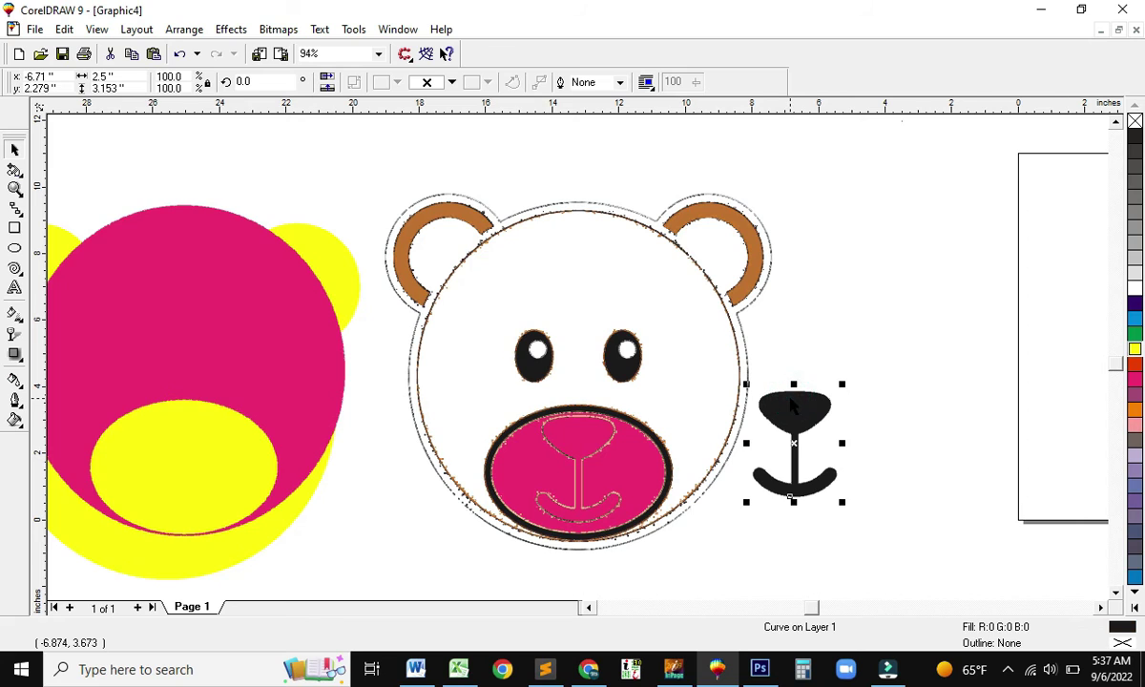
pyautogui.hotkey('shift', 'F2')
pyautogui.click(846, 355)
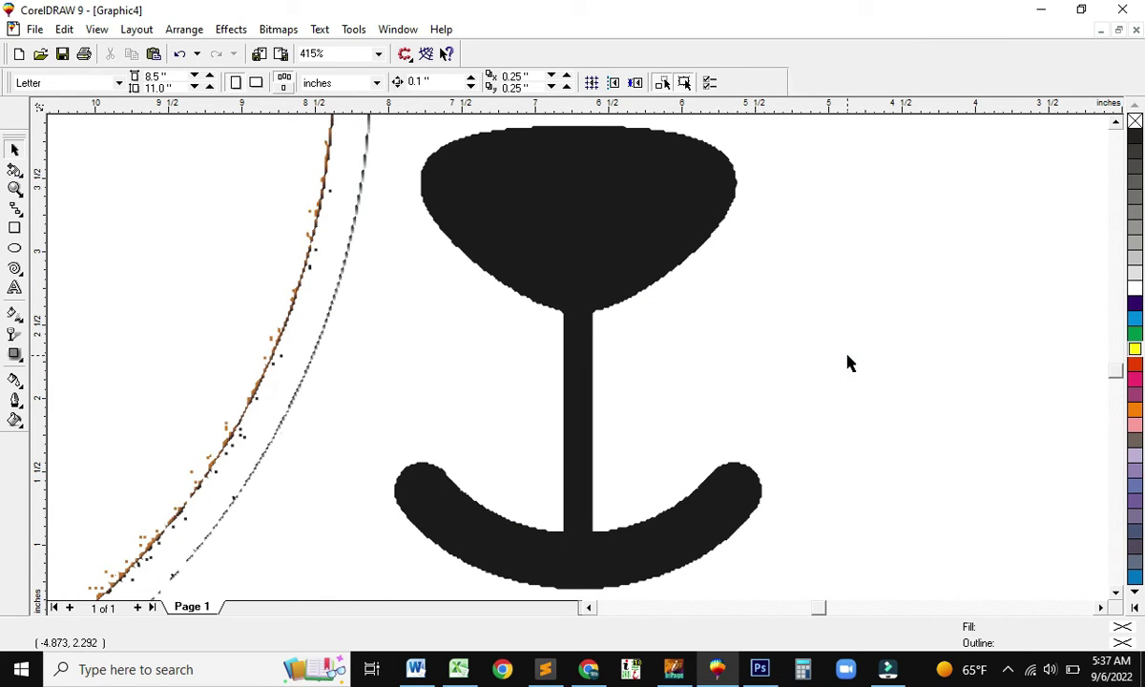
pyautogui.press('F3')
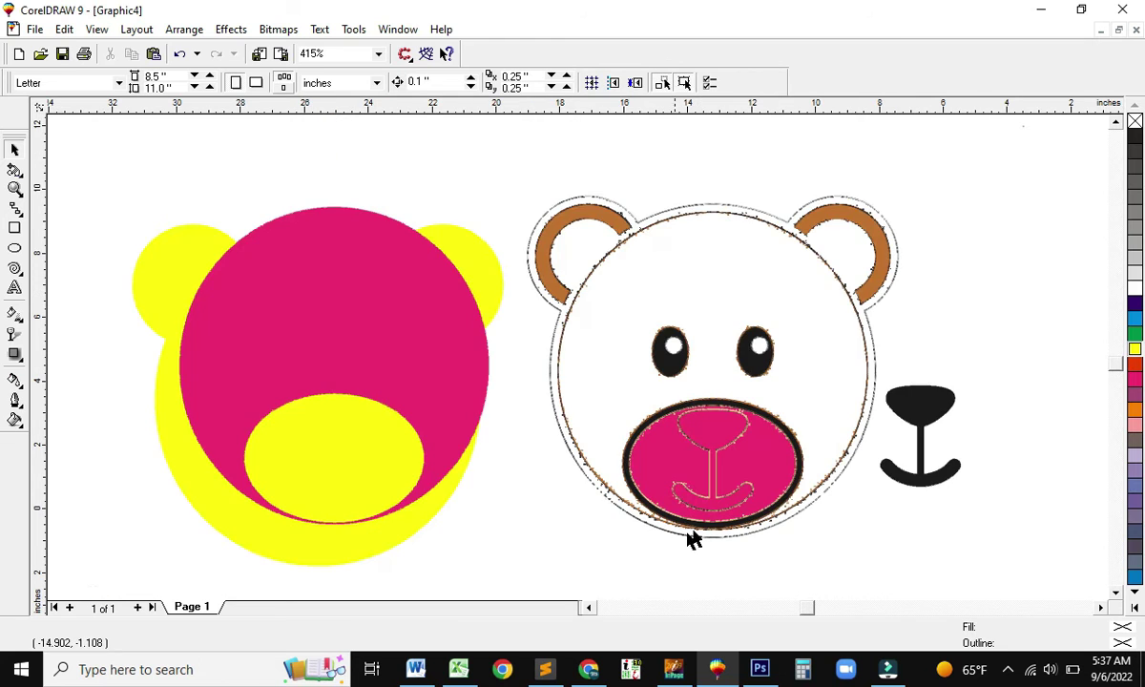
# Step: Switch to Chrome and search Google Images for "urdu mehfil design" in a new tab
pyautogui.click(588, 669)
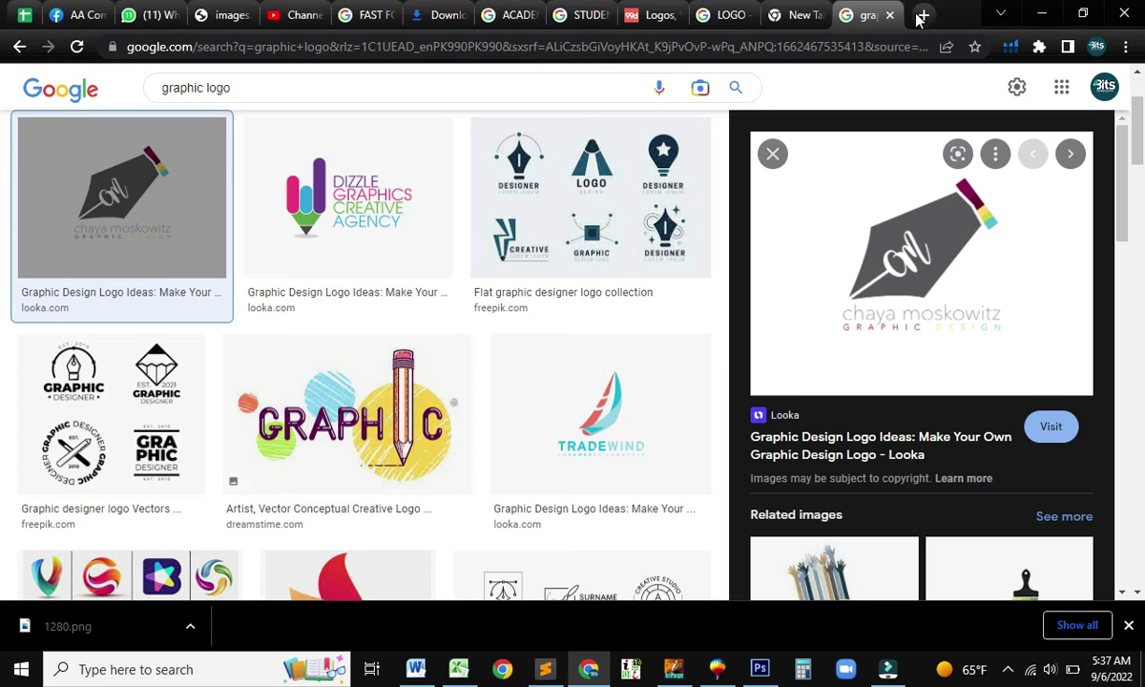
pyautogui.click(904, 19)
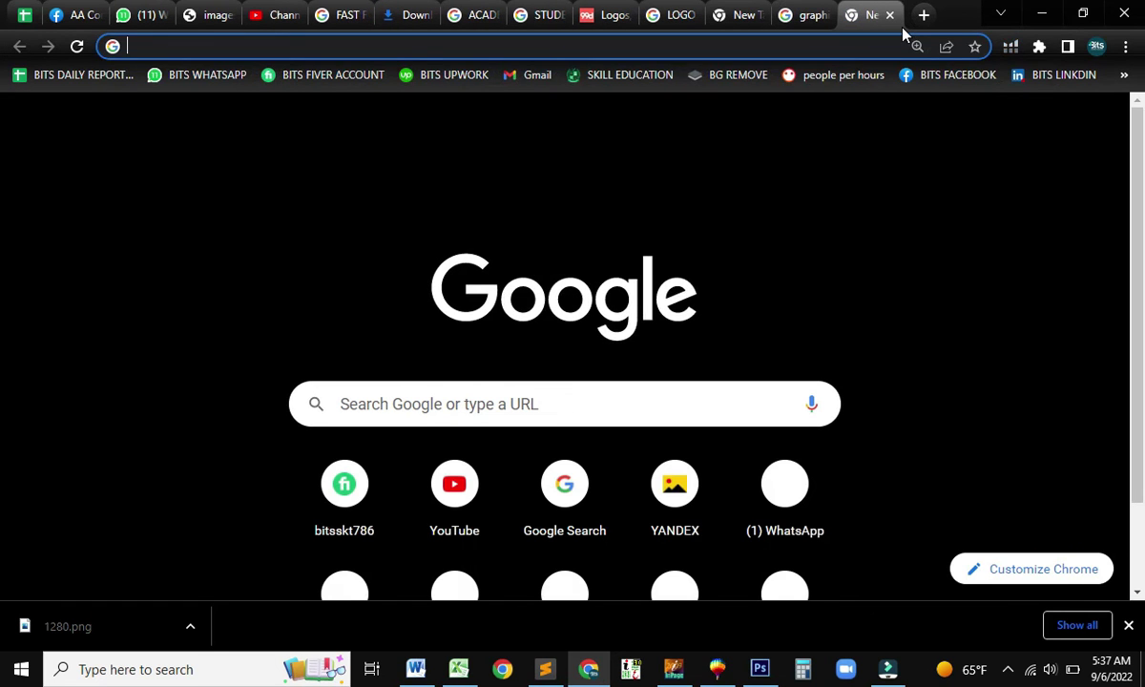
pyautogui.write('urdu mehfil ')
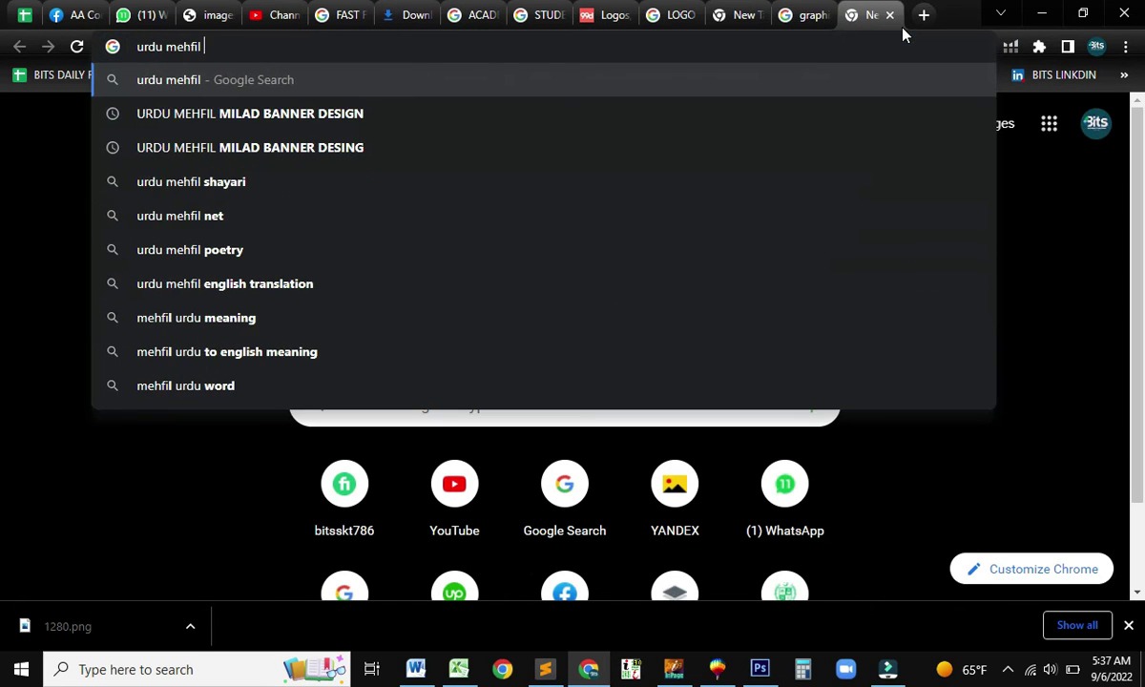
pyautogui.write('desig')
pyautogui.press('Return')
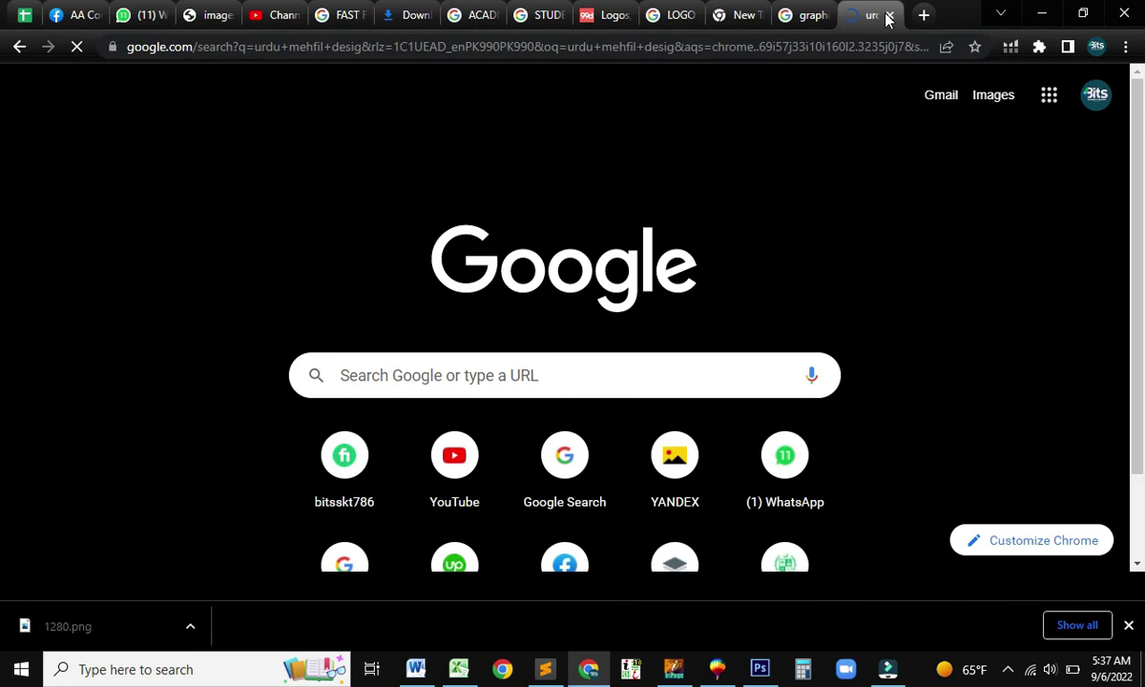
pyautogui.click(190, 162)
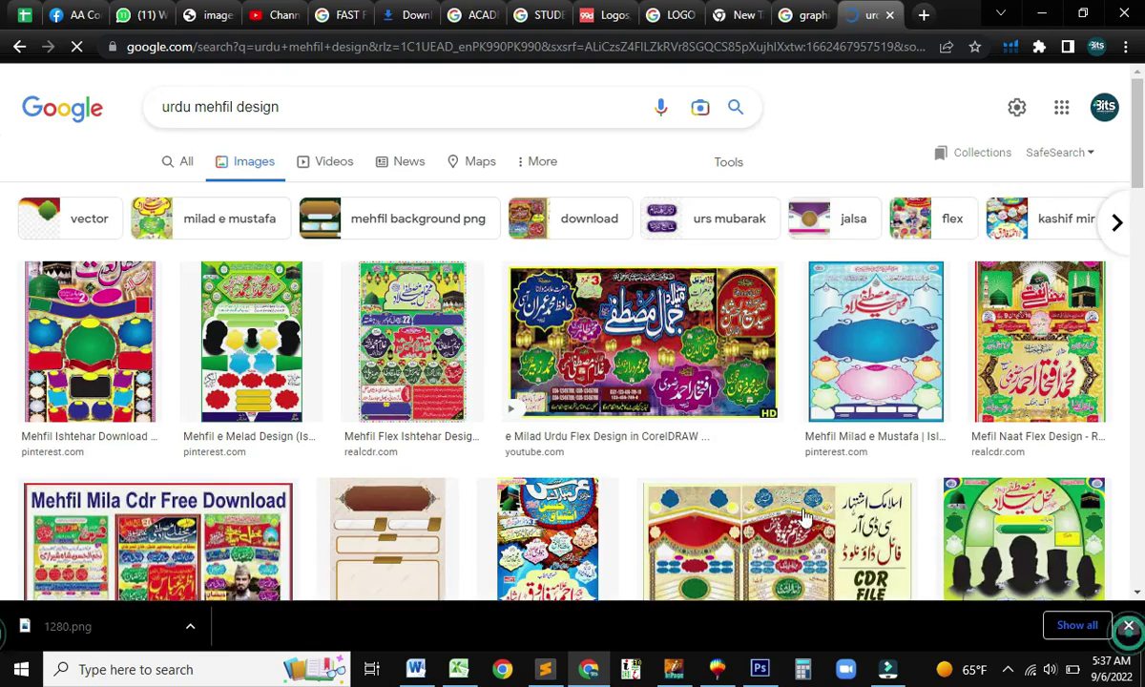
# Step: Browse the image results and related images, and open the preview of the Pngtree brown-and-cream poster background with gold-framed boxes
pyautogui.scroll(-5, 596, 444)
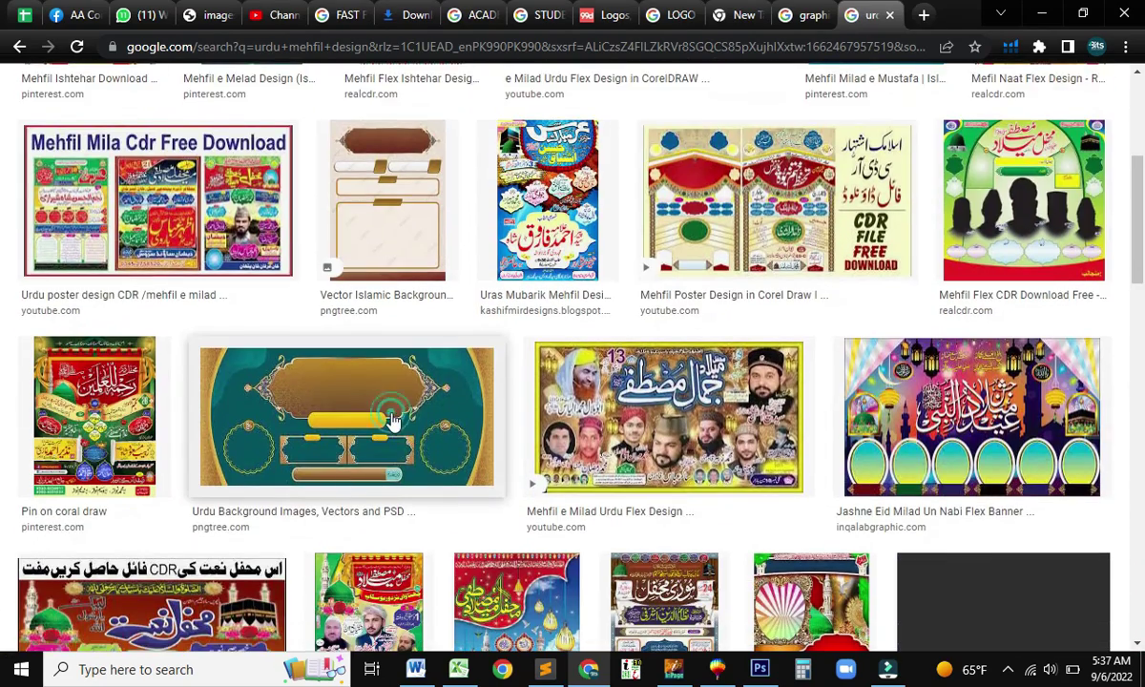
pyautogui.click(391, 420)
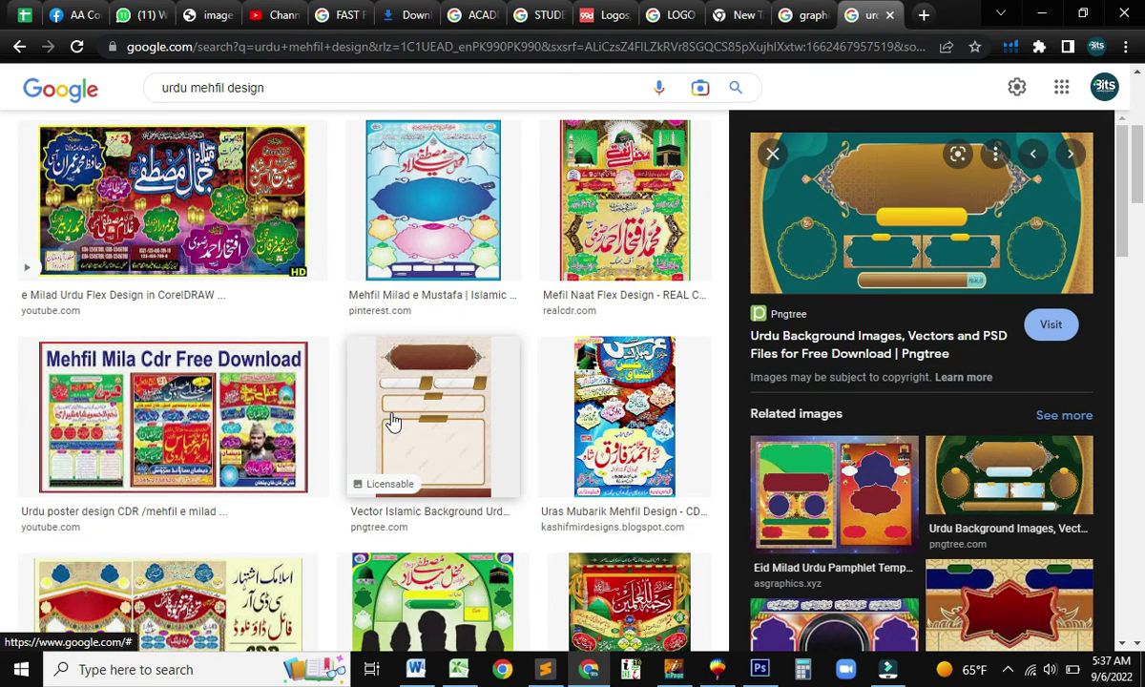
pyautogui.scroll(-6, 892, 477)
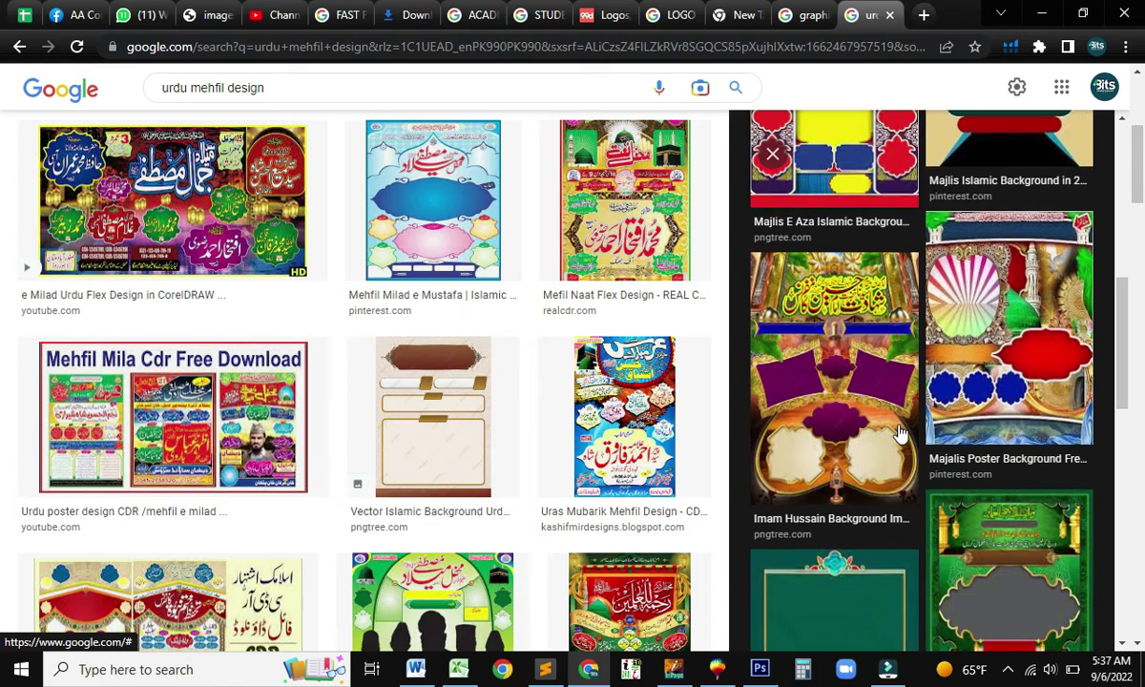
pyautogui.scroll(-10, 859, 429)
pyautogui.click(992, 375)
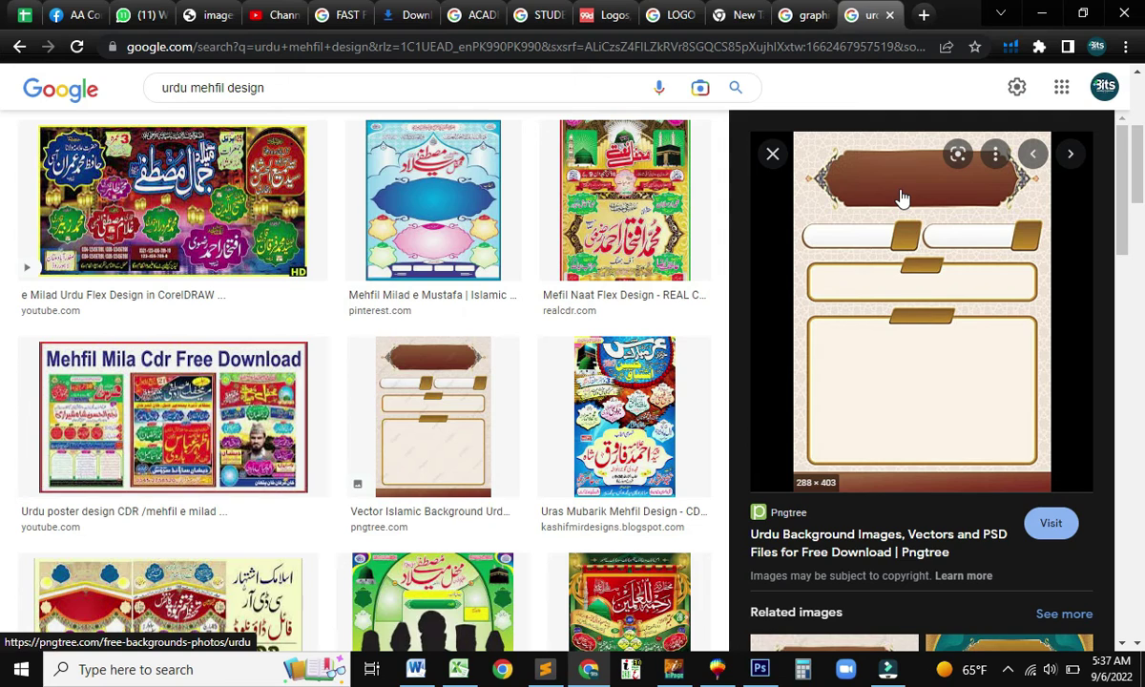
# Step: Save the previewed brown-and-cream poster background as a JPEG under its suggested file name
pyautogui.rightClick(935, 332)
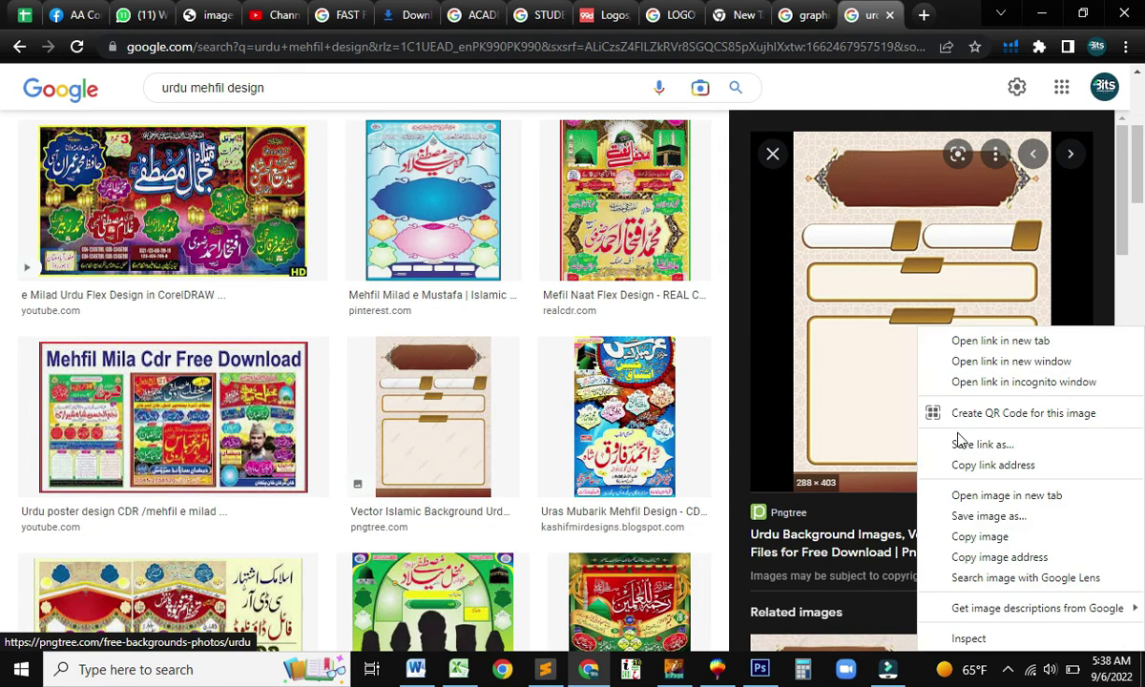
pyautogui.click(986, 516)
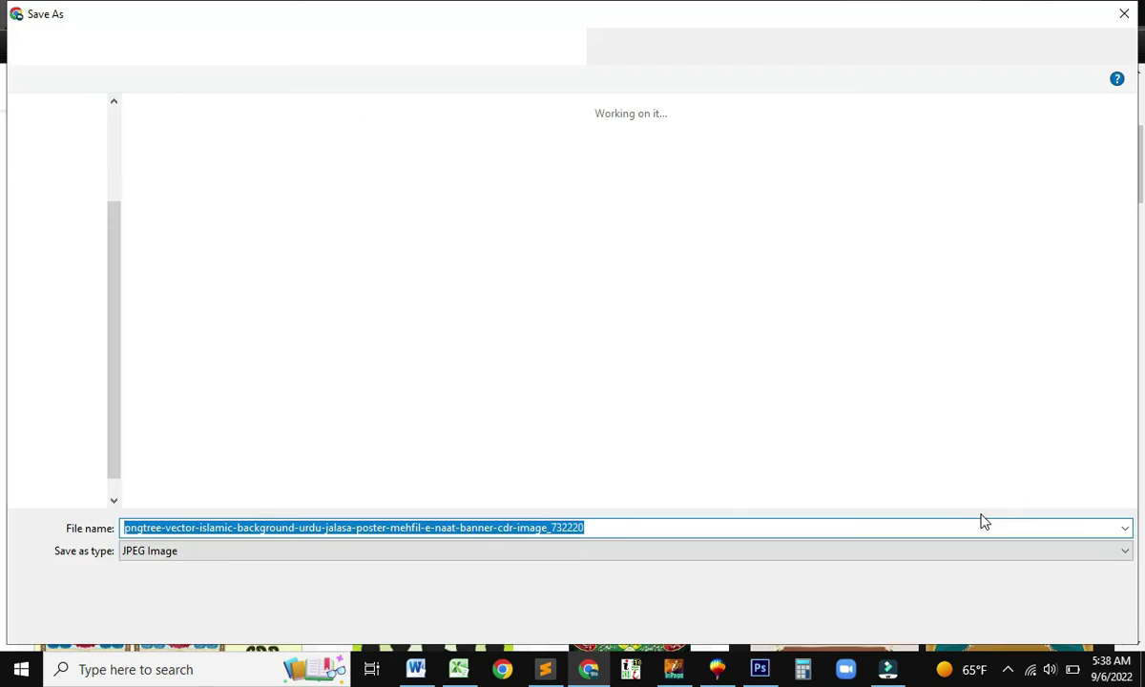
pyautogui.press('Return')
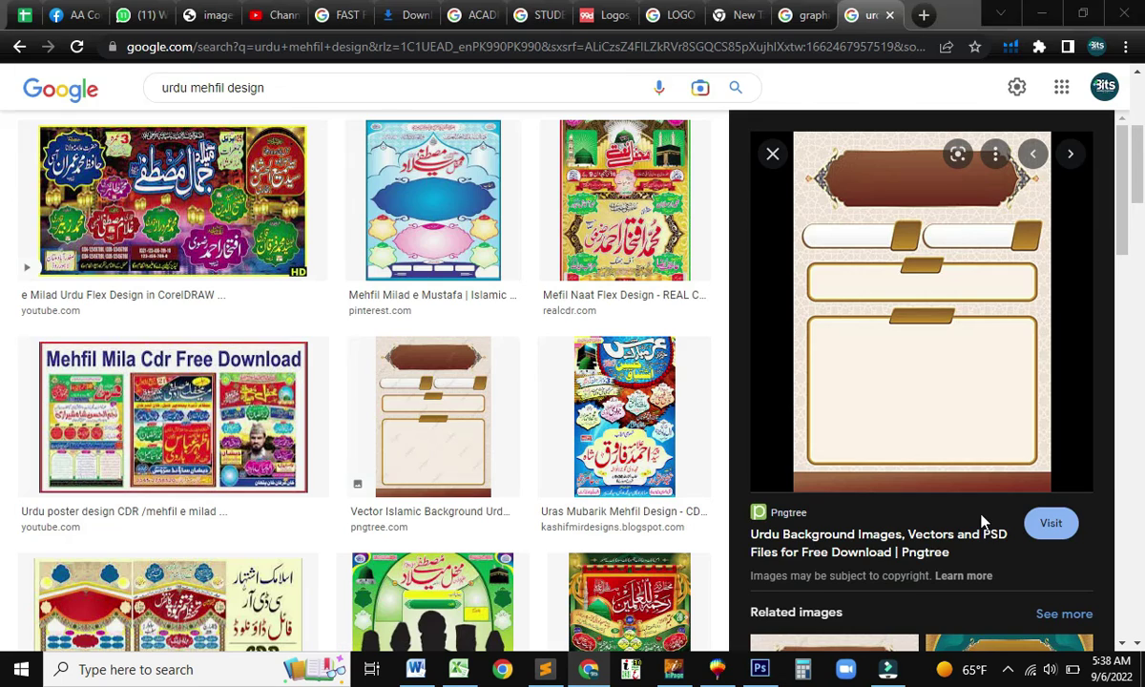
# Step: Check the saved poster image enlarged in the image viewer and start a new blank drawing in CorelDRAW
pyautogui.click(720, 668)
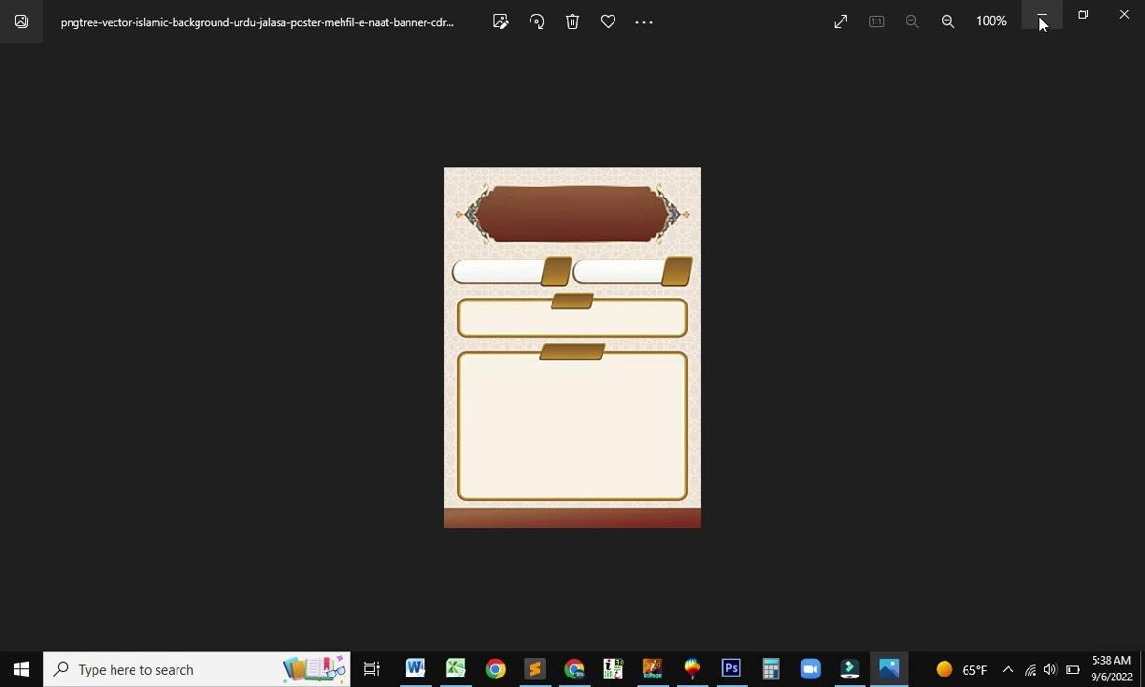
pyautogui.click(1040, 18)
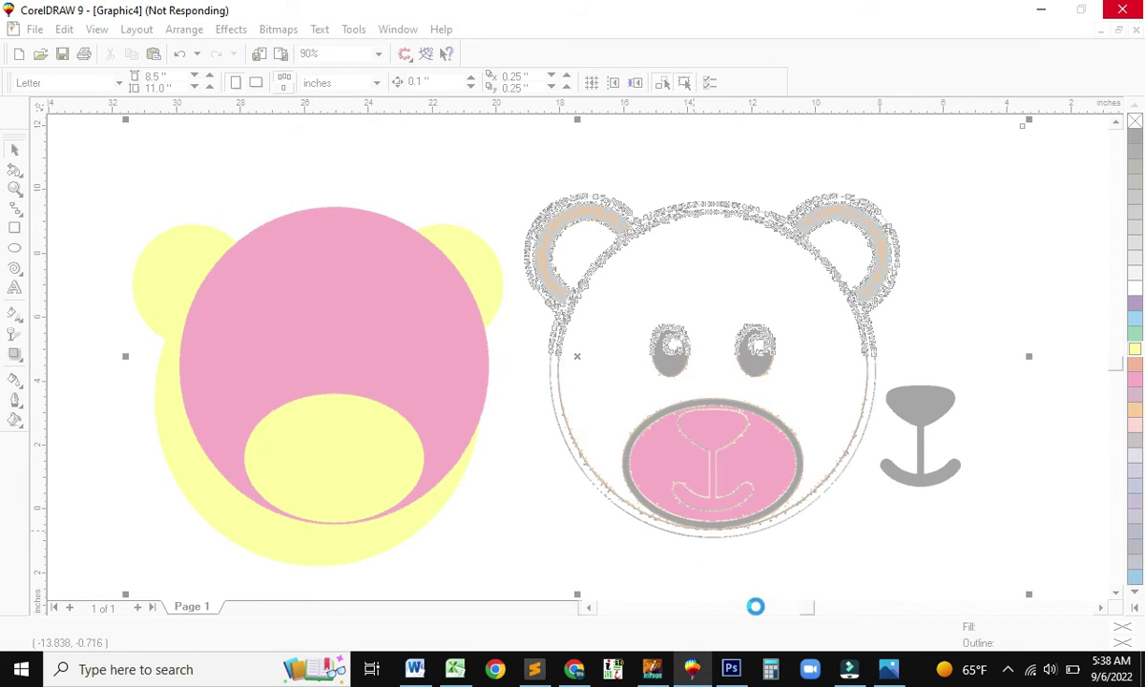
pyautogui.click(888, 670)
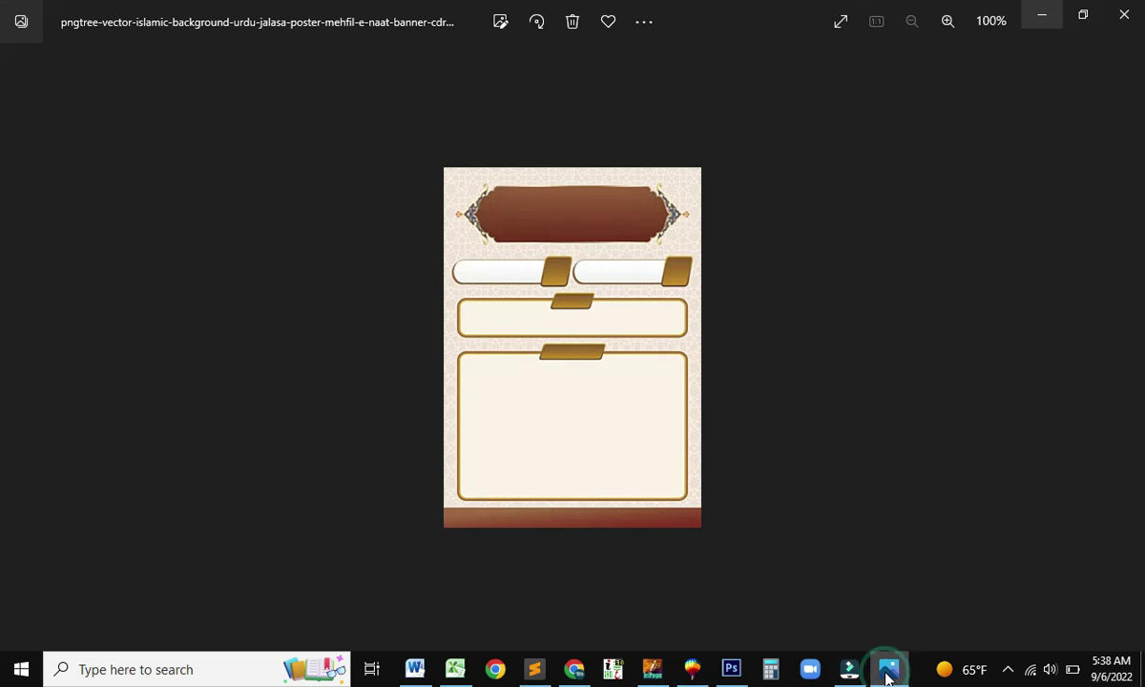
pyautogui.scroll(4, 512, 468)
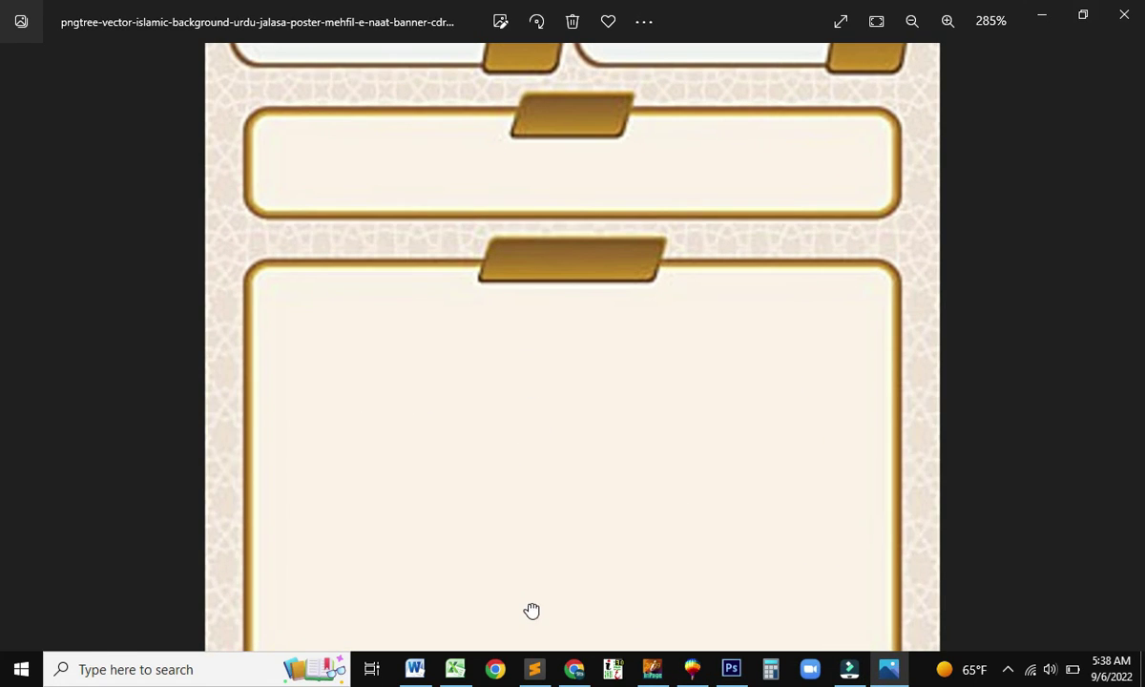
pyautogui.click(1042, 15)
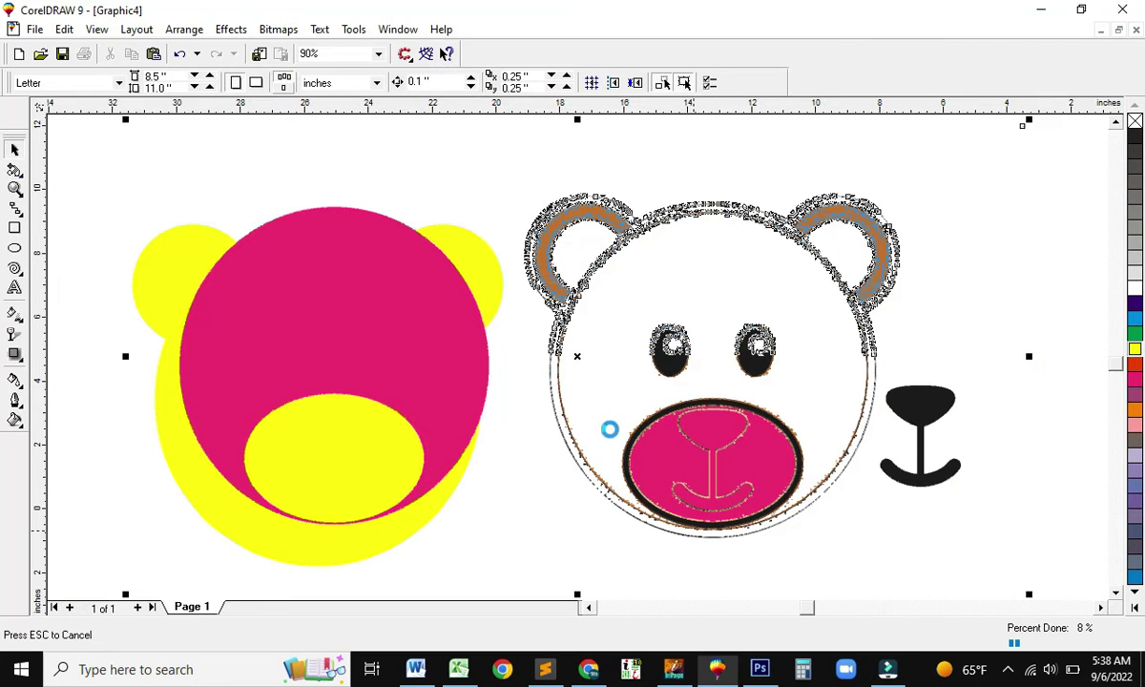
pyautogui.click(20, 50)
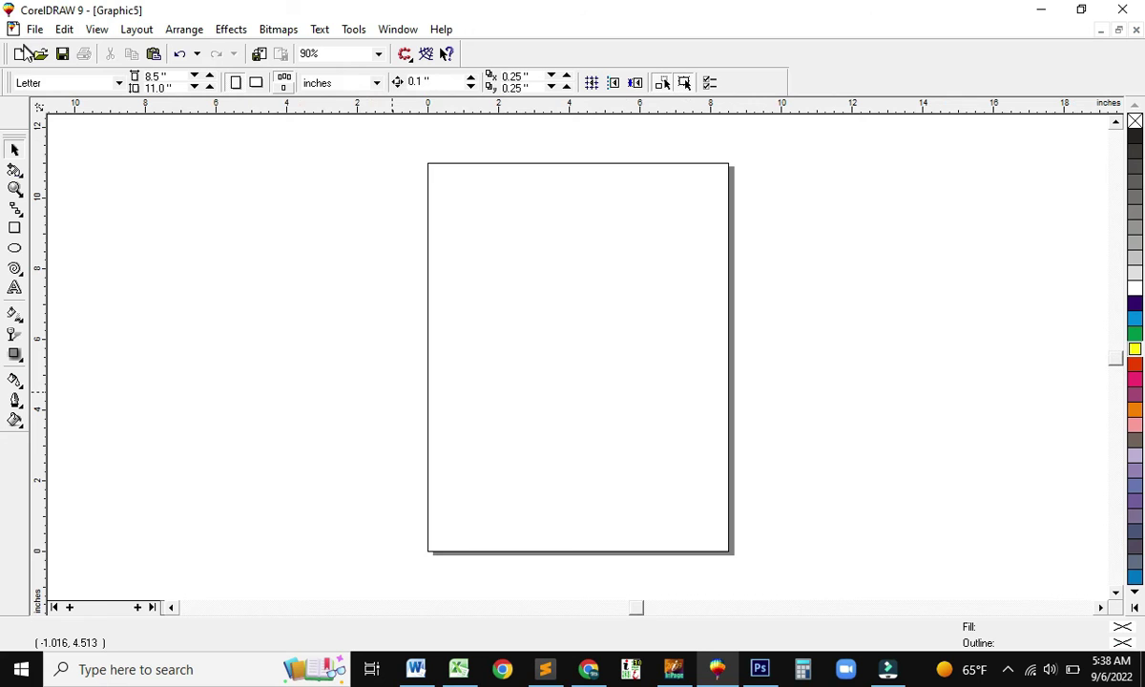
# Step: Switch back to Chrome and save the poster background again as a second JPEG copy with the suggested "(1)" name
pyautogui.click(587, 668)
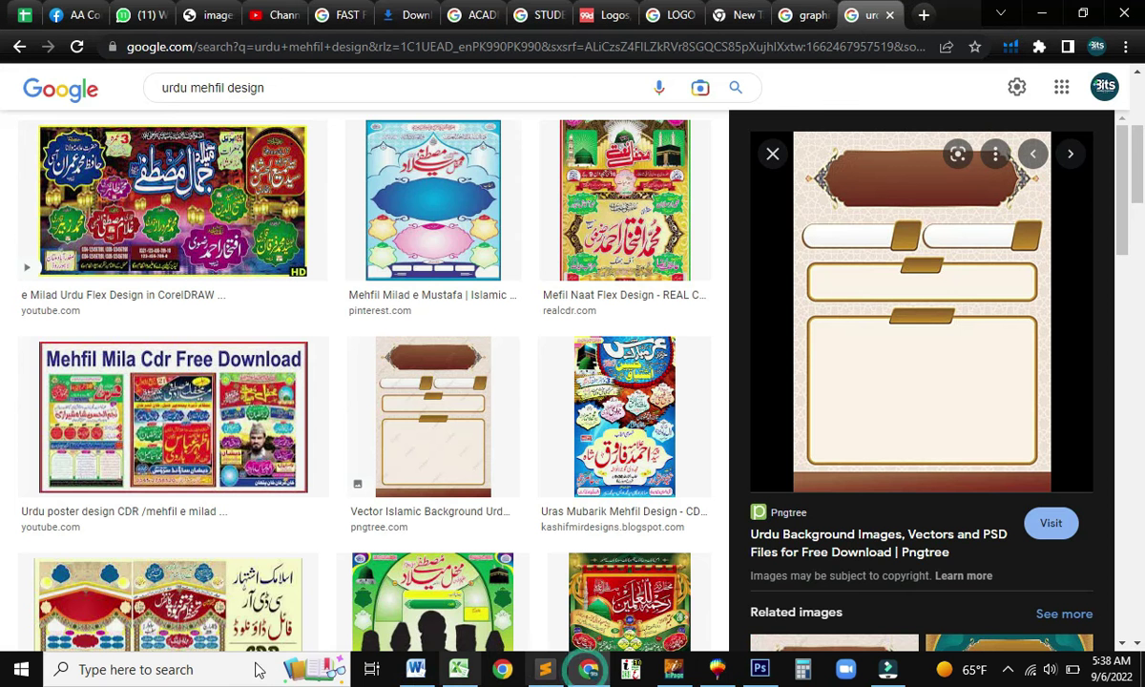
pyautogui.rightClick(938, 386)
pyautogui.click(967, 239)
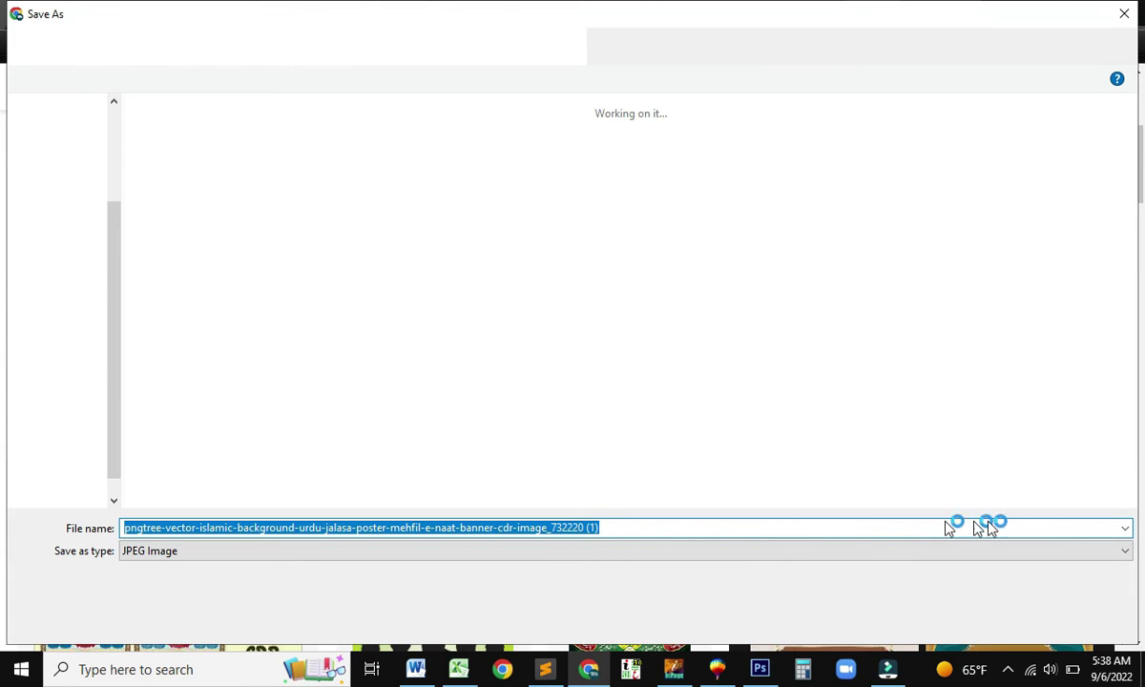
pyautogui.press('Return')
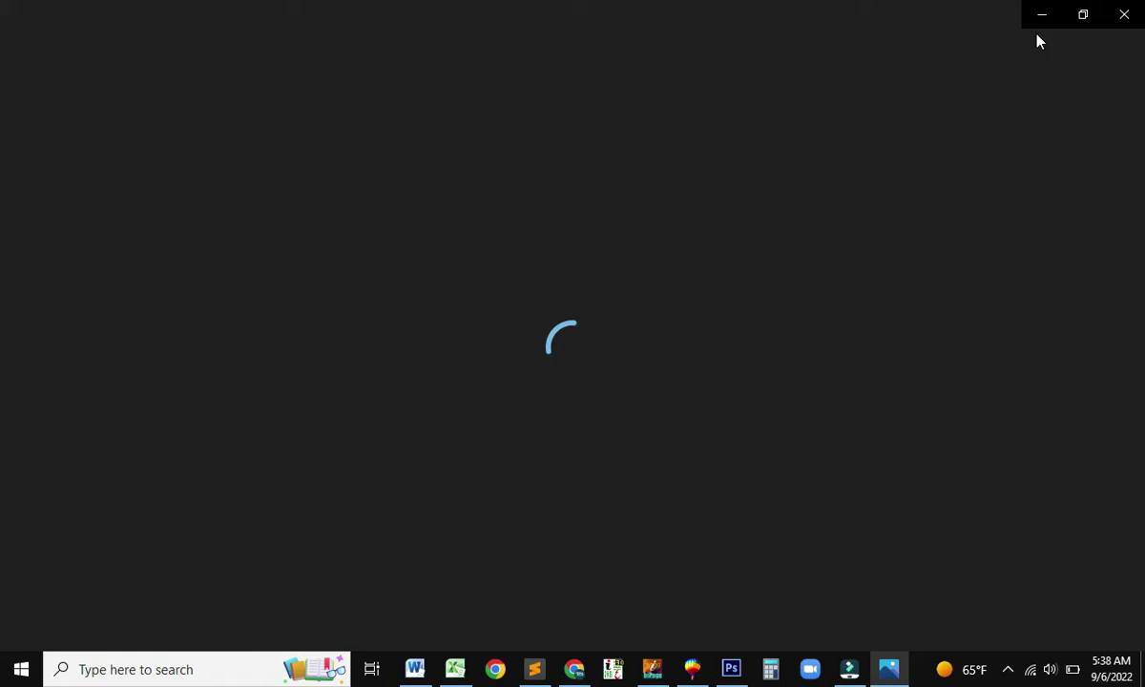
pyautogui.click(1042, 14)
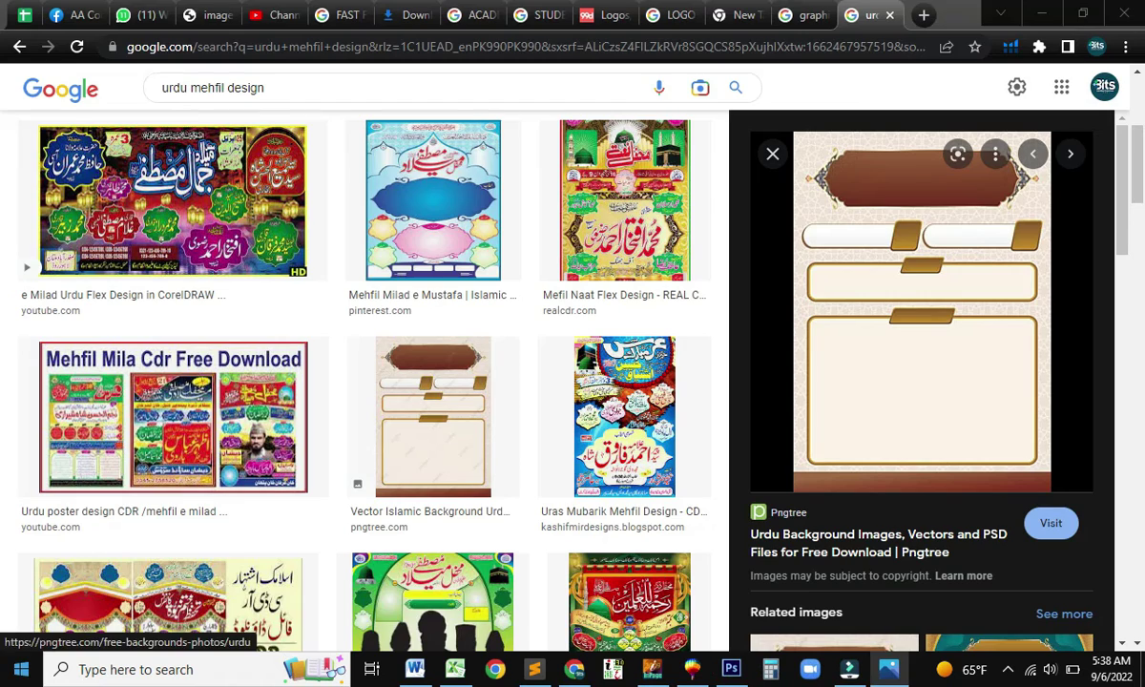
# Step: Place the newest downloaded poster image from Chrome's downloads list onto the blank CorelDRAW page
pyautogui.hotkey('ctrl', 'j')
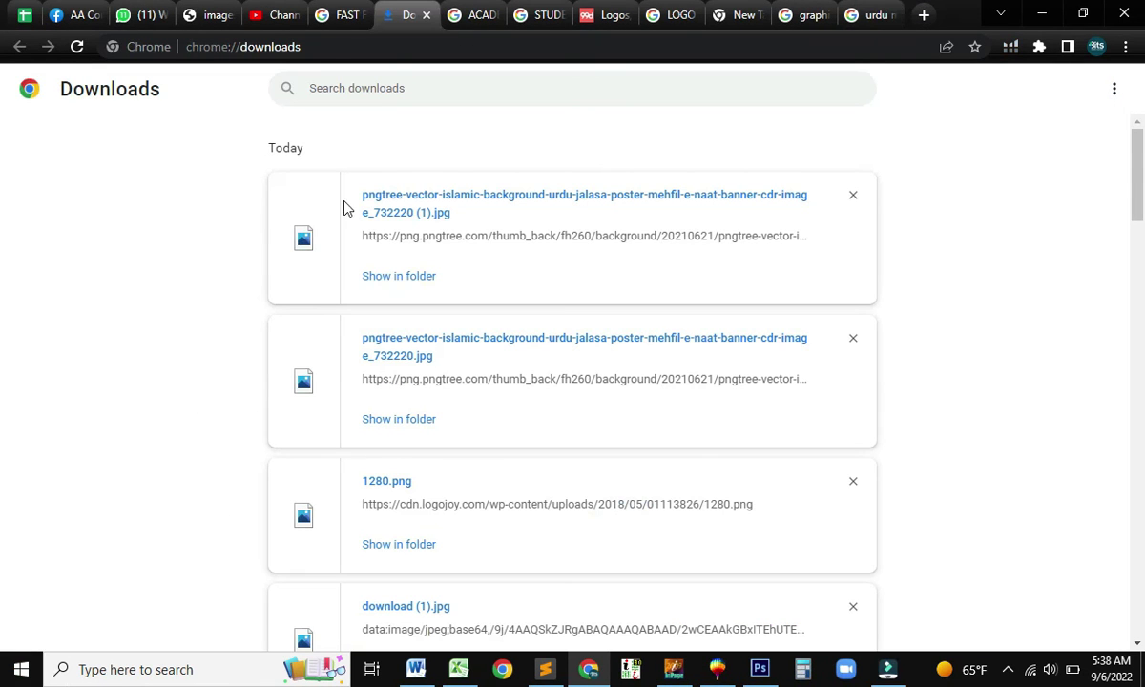
pyautogui.moveTo(377, 197); pyautogui.dragTo(530, 362)
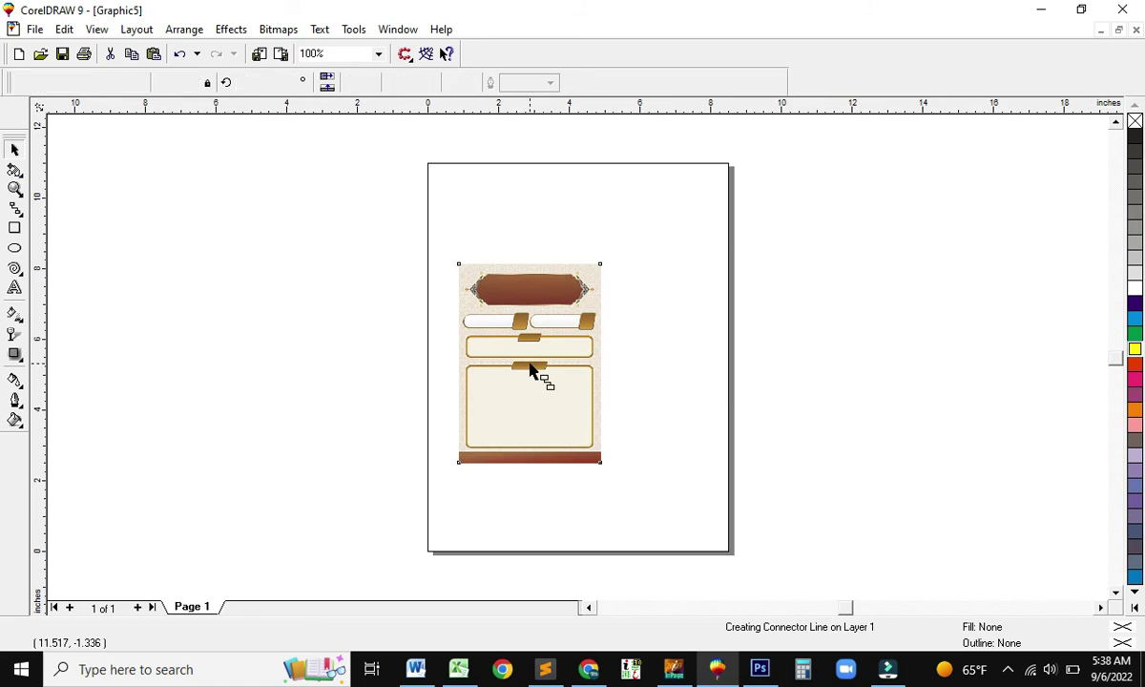
pyautogui.hotkey('shift', 'F2')
pyautogui.click(18, 148)
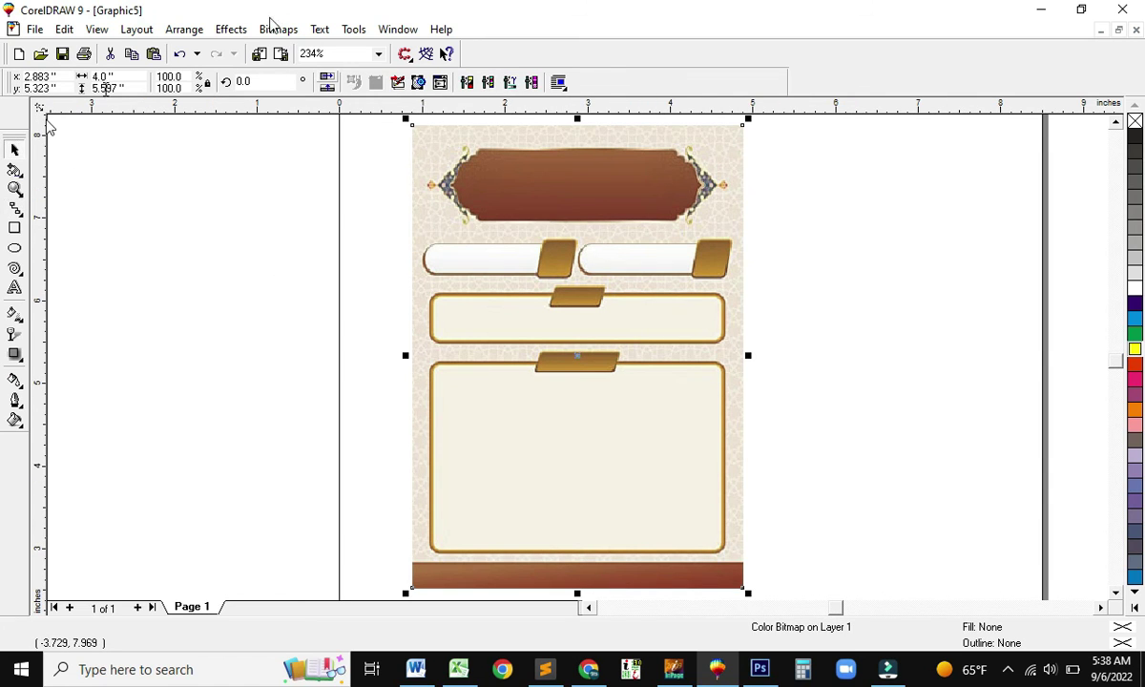
# Step: Trace the poster bitmap in CorelTRACE and close it to bring the traced result back into the drawing
pyautogui.click(278, 30)
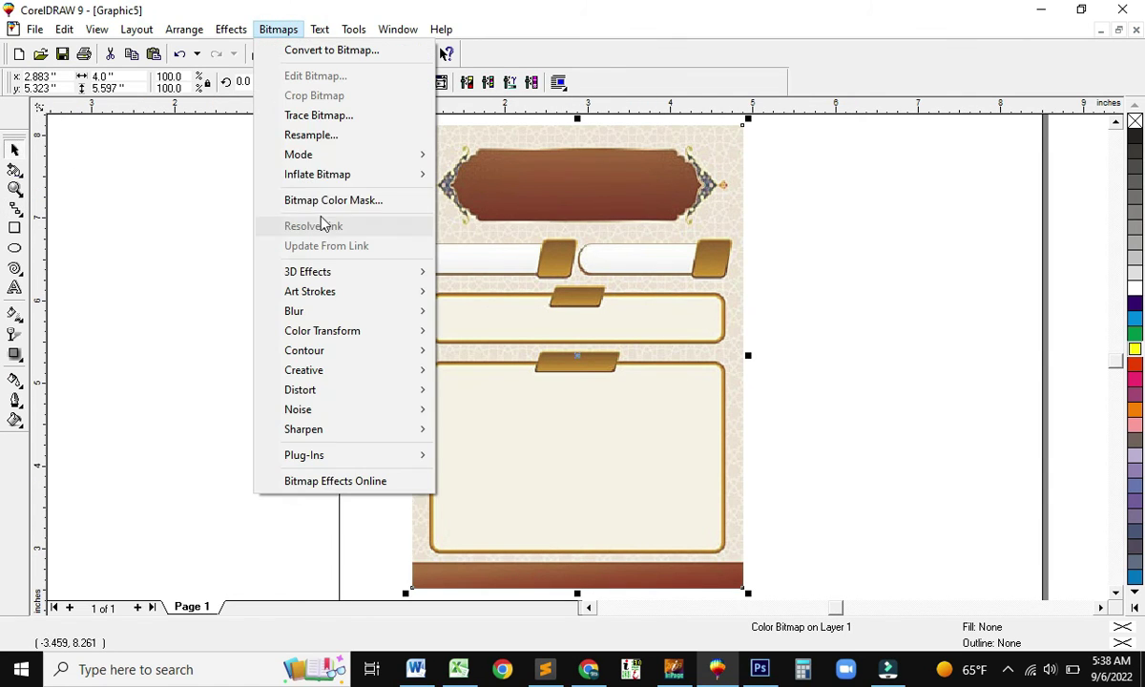
pyautogui.click(312, 120)
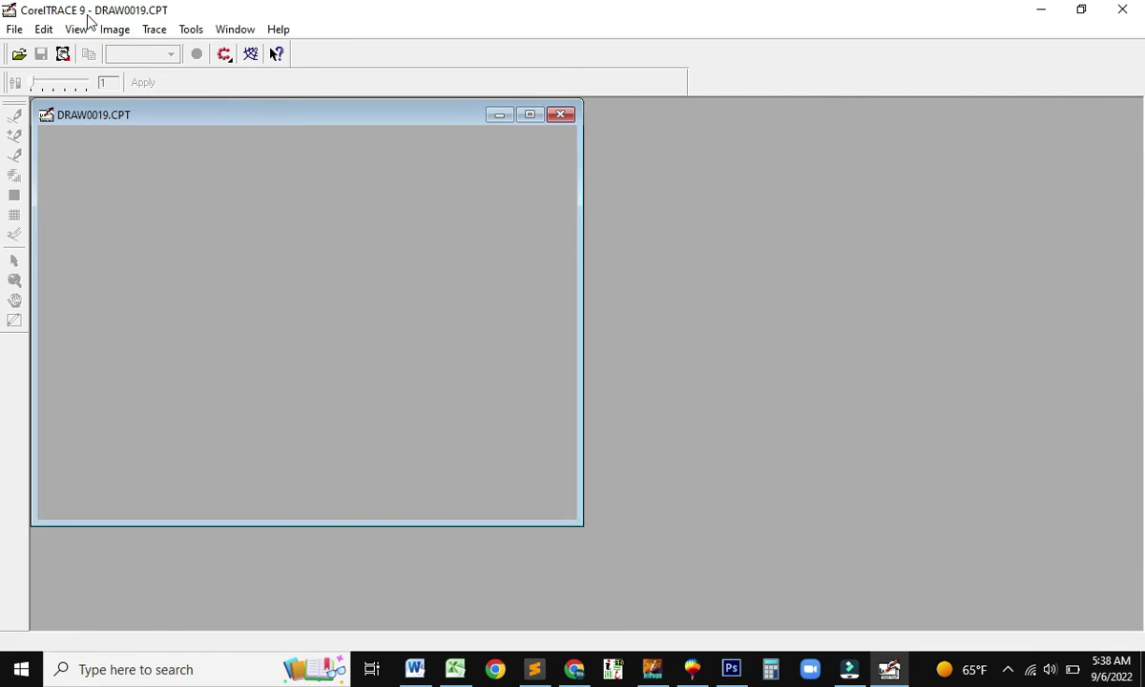
pyautogui.click(154, 29)
pyautogui.click(182, 49)
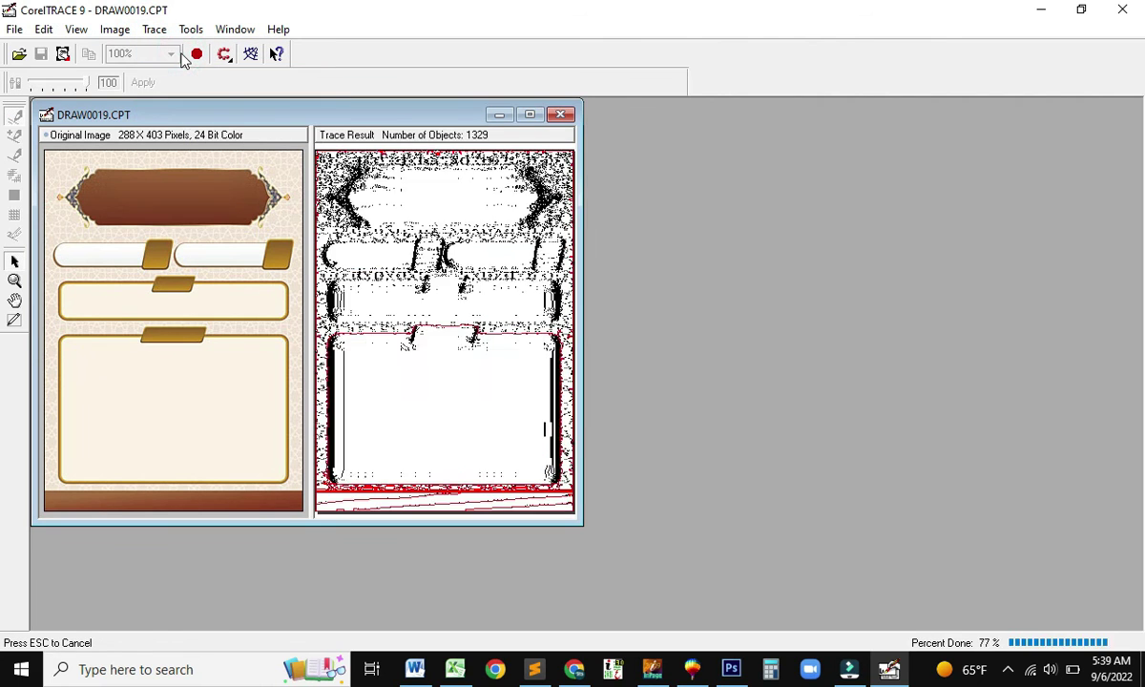
pyautogui.click(560, 116)
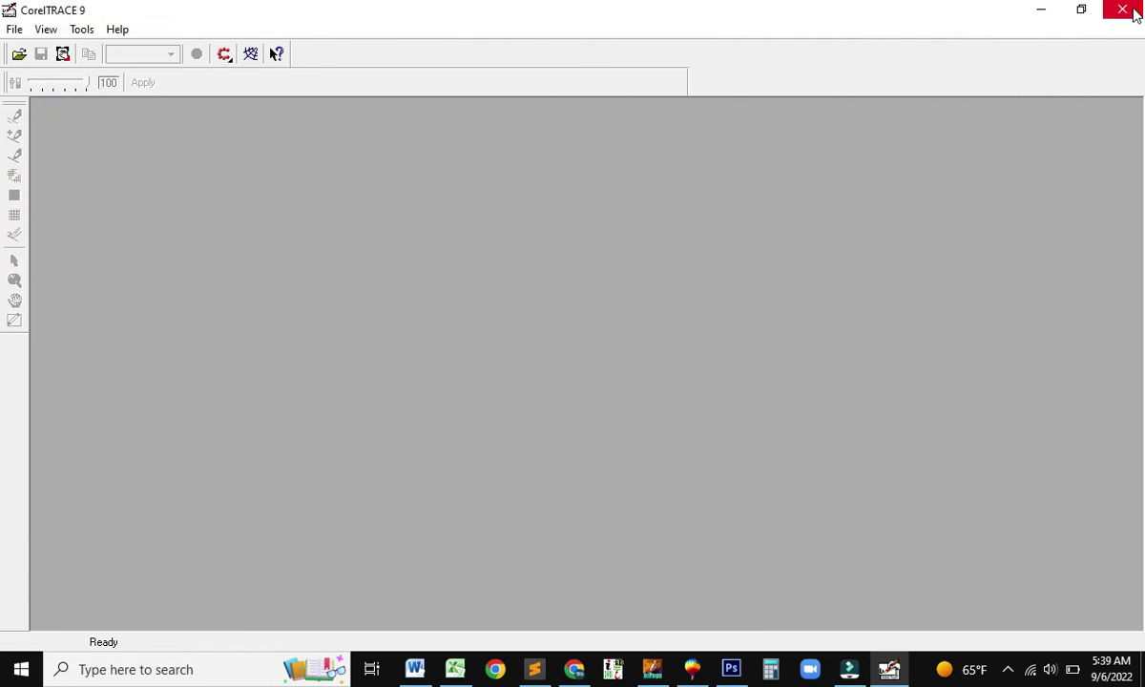
pyautogui.click(1129, 11)
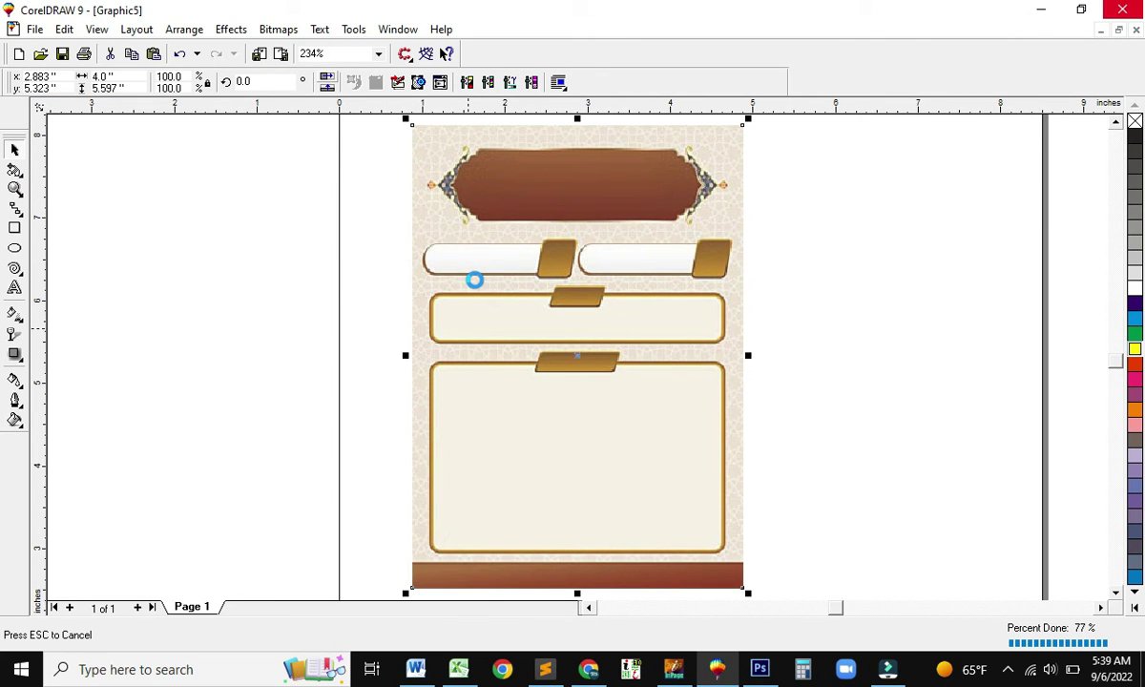
# Step: Move the traced poster group to the left off the original bitmap, delete the bitmap, and select the traced group
pyautogui.moveTo(532, 243); pyautogui.dragTo(139, 230)
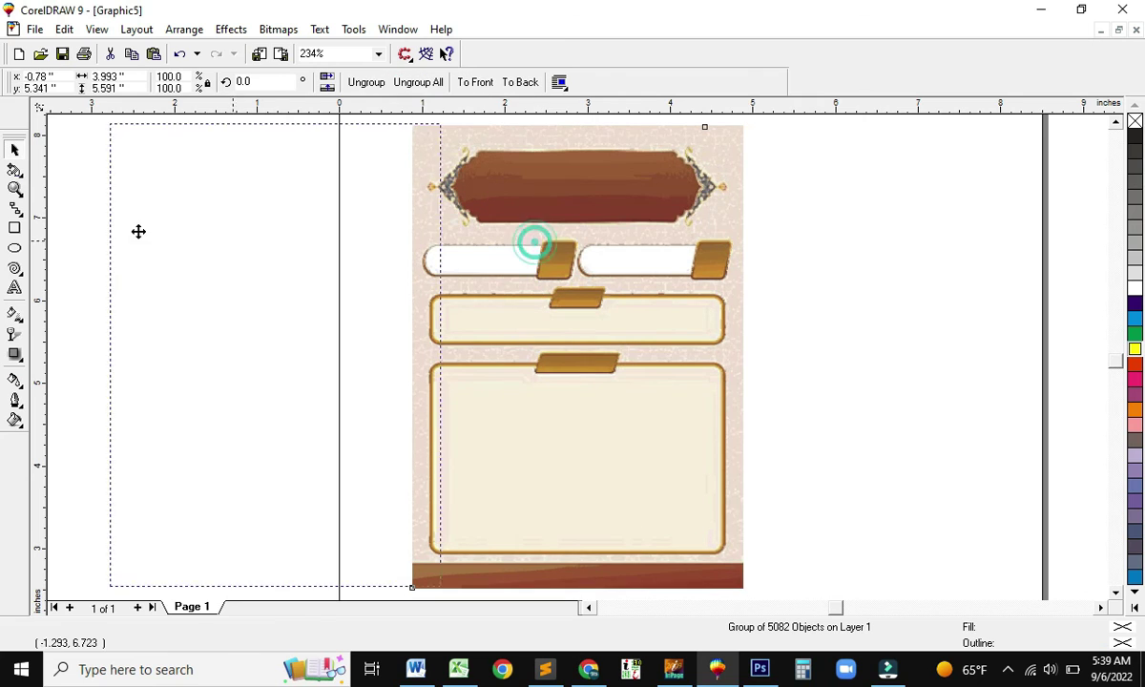
pyautogui.click(570, 265)
pyautogui.press('Delete')
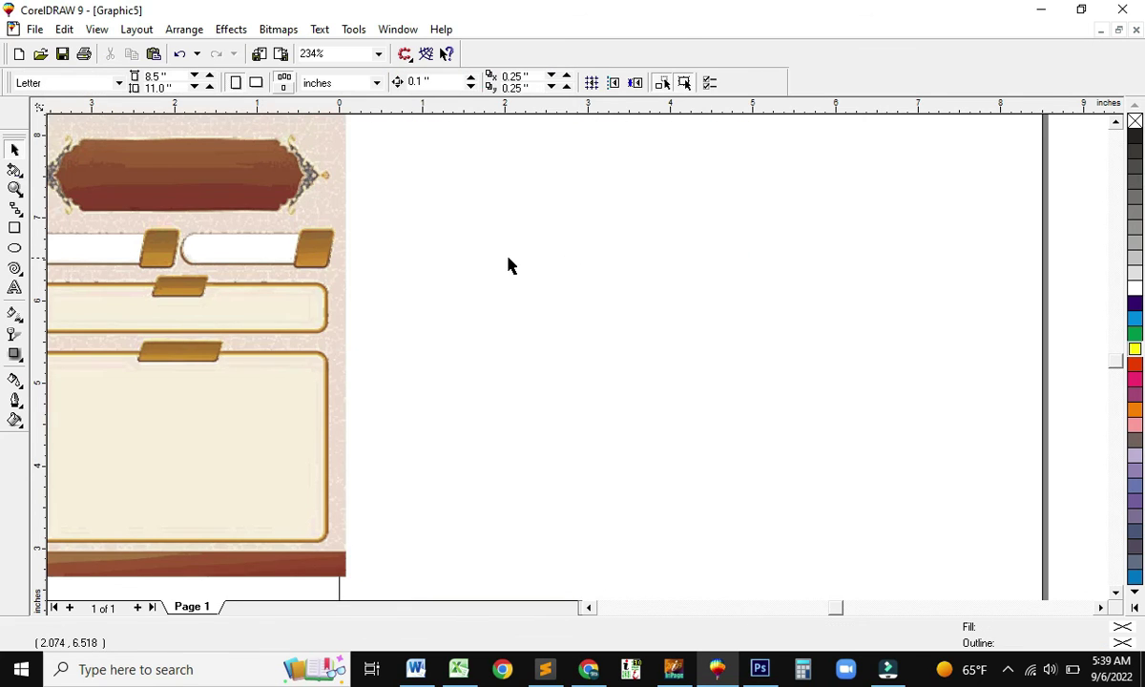
pyautogui.hscroll(-5, 410, 267)
pyautogui.click(610, 249)
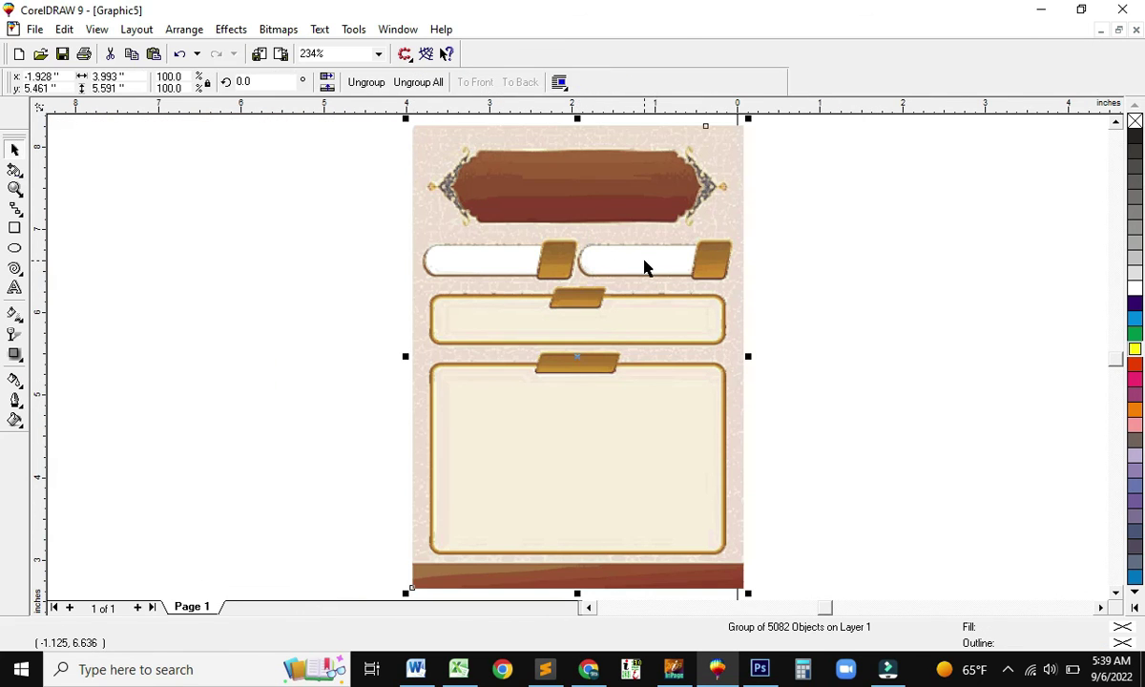
# Step: Ungroup the traced poster into its separate objects and clear the selection
pyautogui.rightClick(648, 266)
pyautogui.click(701, 293)
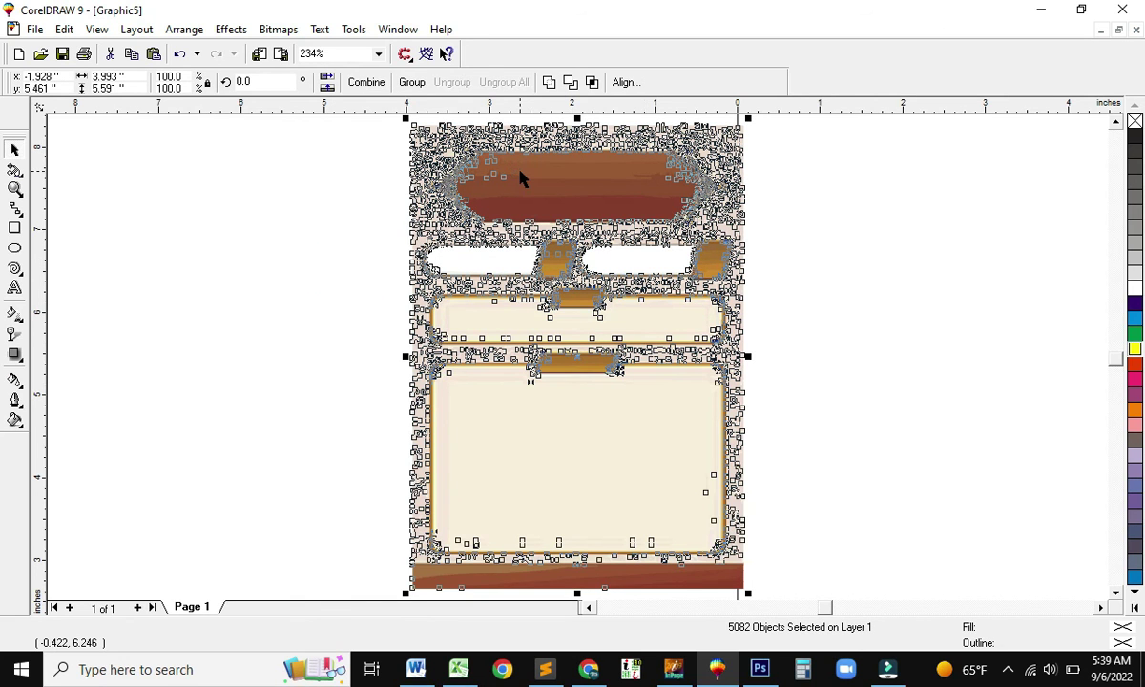
pyautogui.click(302, 242)
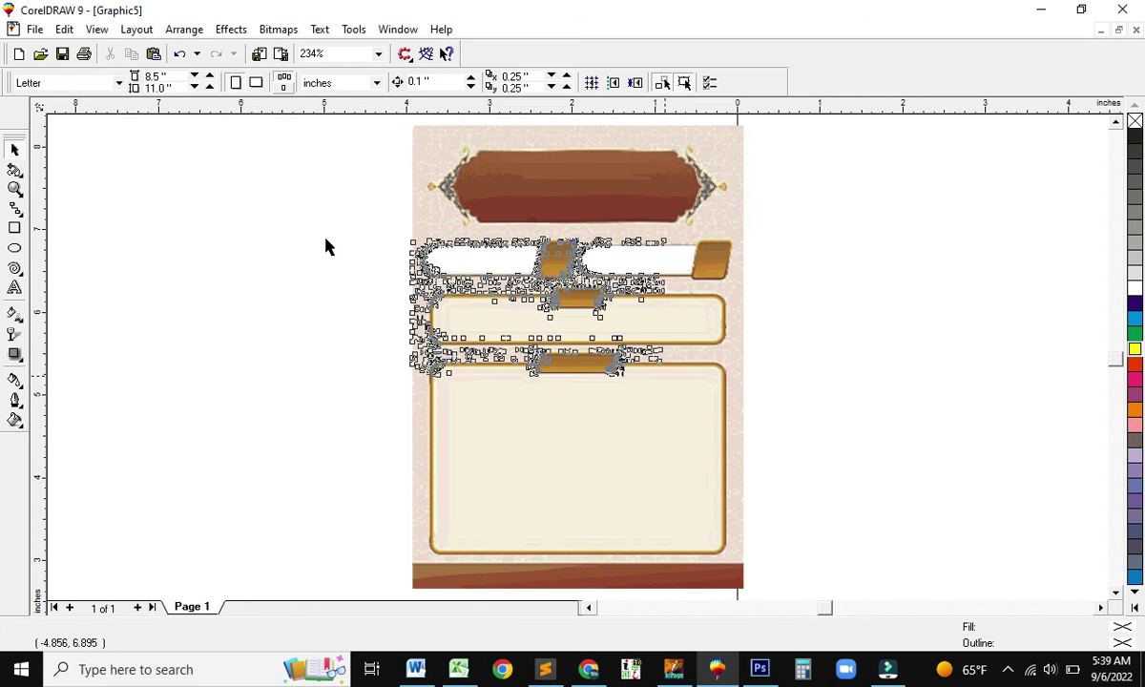
# Step: Delete all traced objects below the title banner, including the white bars, the framed boxes and the brown footer strip
pyautogui.moveTo(325, 241); pyautogui.dragTo(741, 440)
pyautogui.scroll(-2, 855, 597)
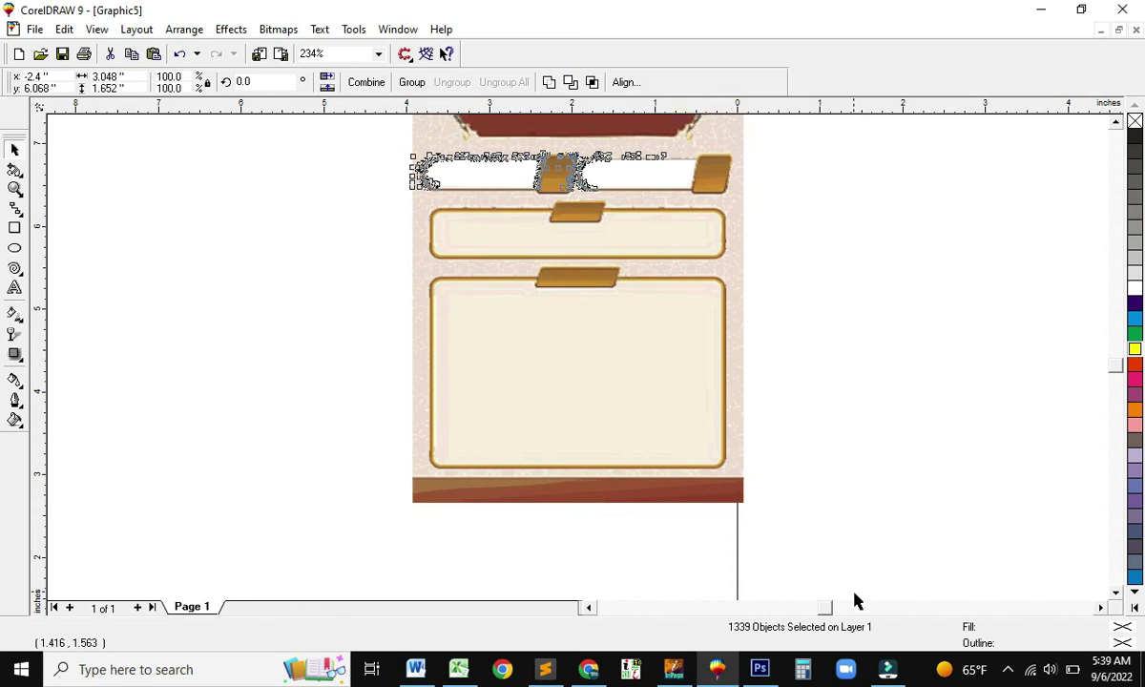
pyautogui.press('Delete')
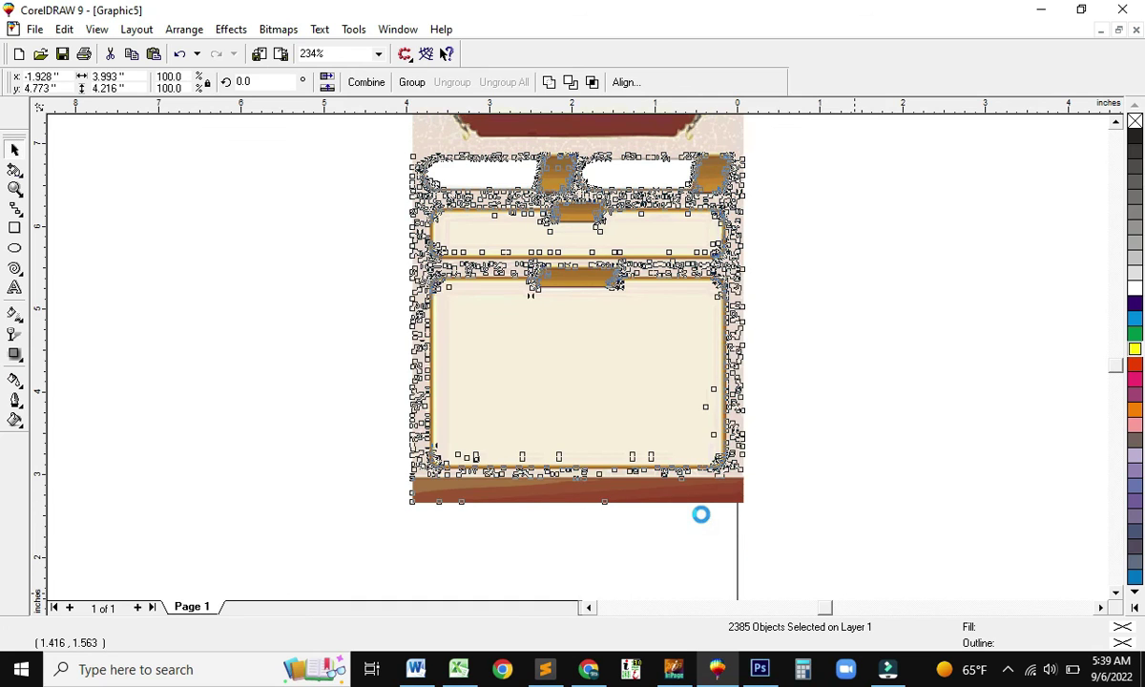
# Step: Select all pieces of the brown ornamental title banner and move them off the pink background to the empty area on its left
pyautogui.press('F4')
pyautogui.moveTo(322, 138); pyautogui.dragTo(775, 250)
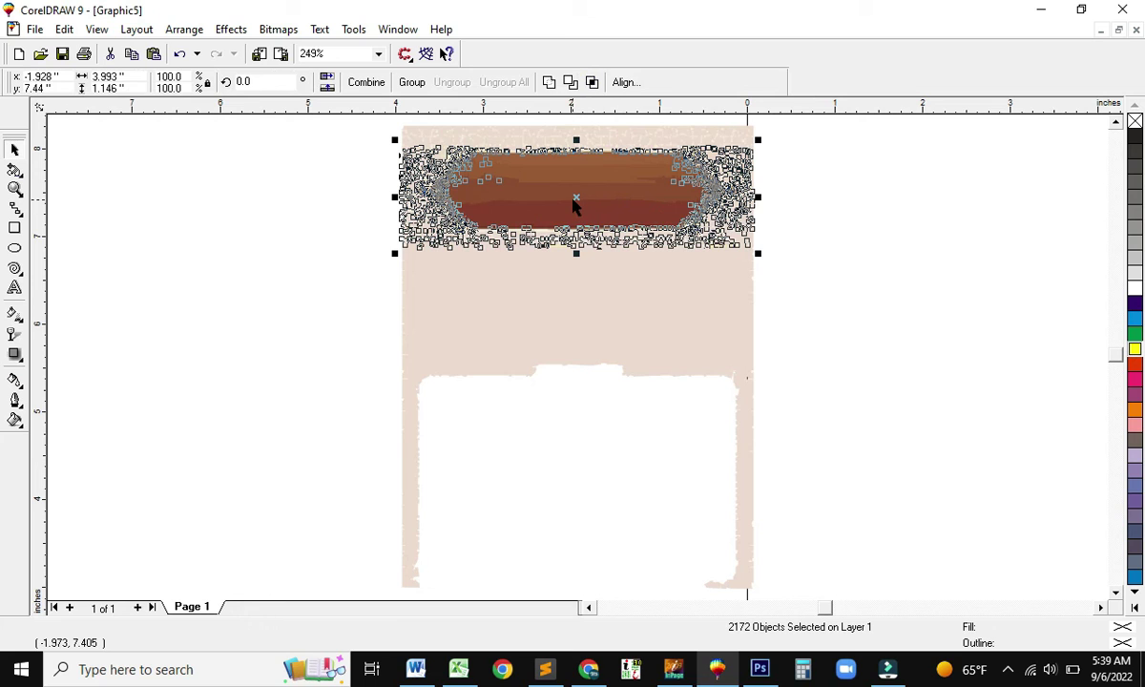
pyautogui.moveTo(578, 195); pyautogui.dragTo(226, 235)
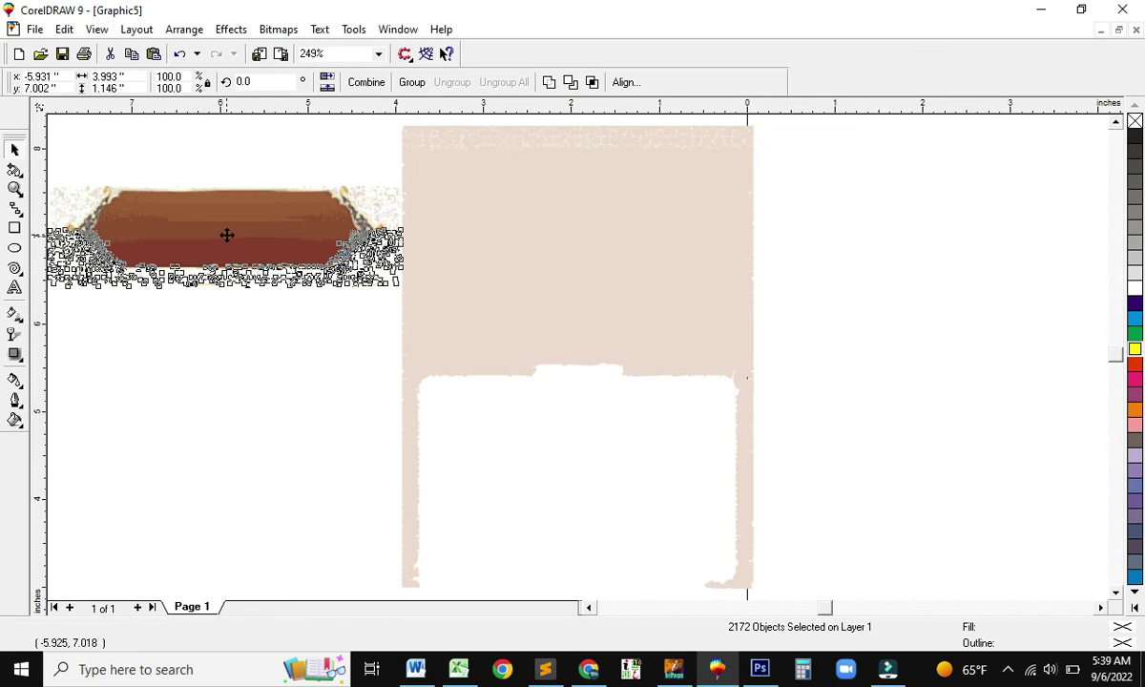
# Step: Select the large pink background shape beside the title banner and delete it
pyautogui.click(609, 249)
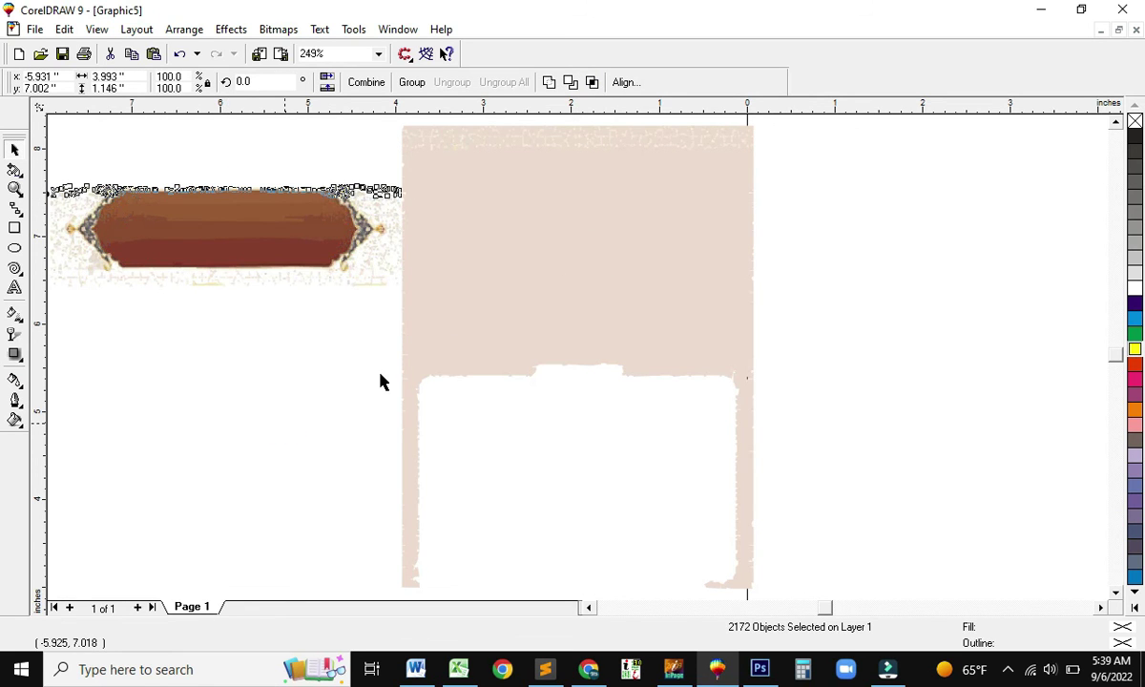
pyautogui.click(486, 278)
pyautogui.press('space')
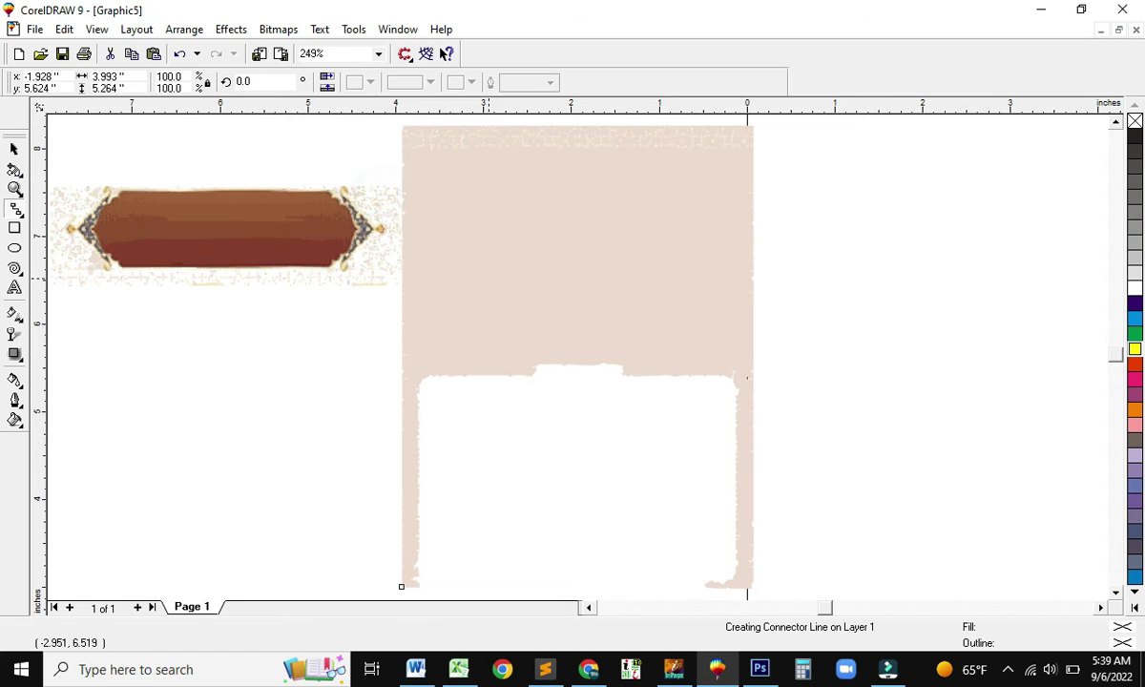
pyautogui.click(329, 383)
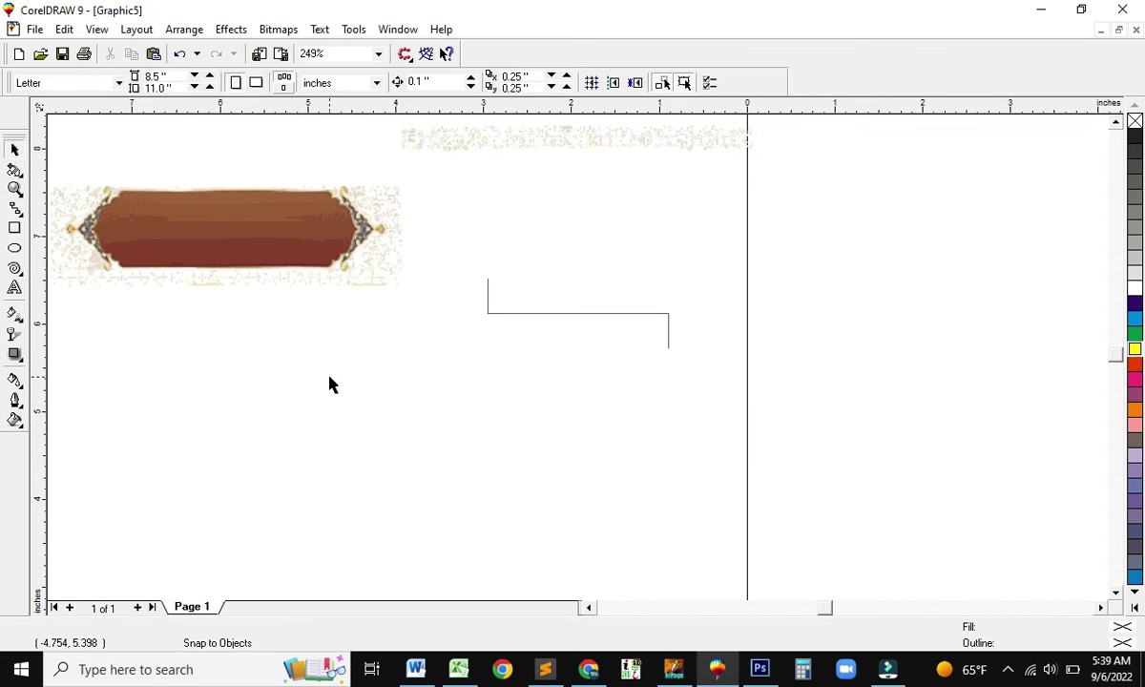